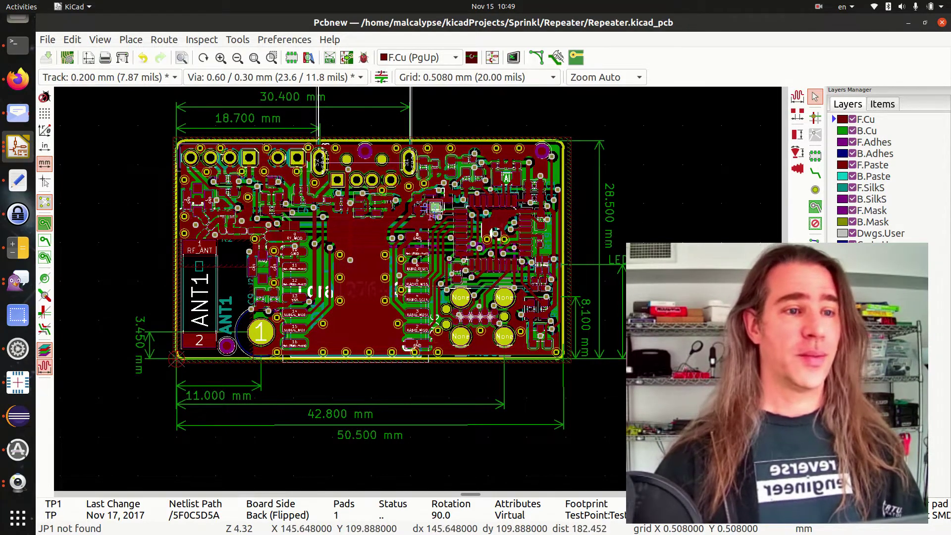
Generate the KiCad footprint position file for the board's 51 components in pcba/
click(48, 40)
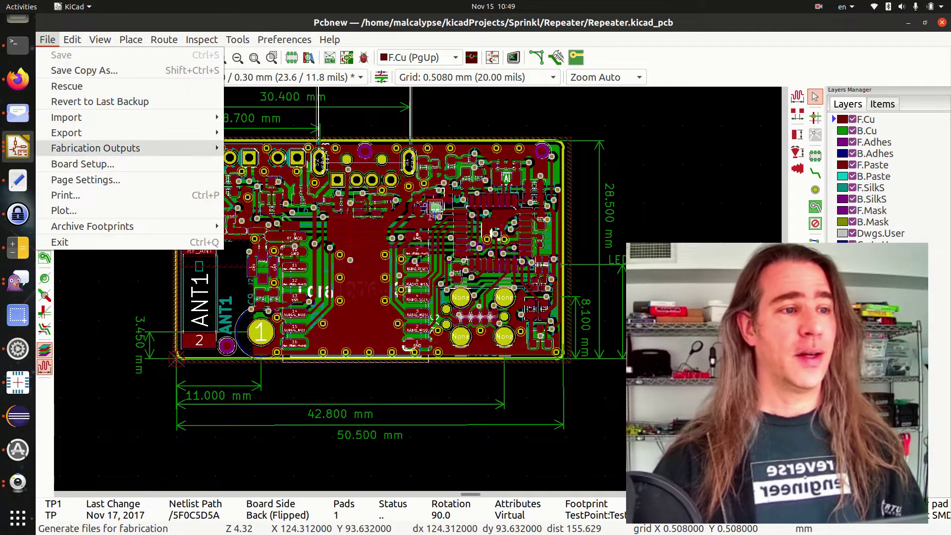
mouse_move(95, 148)
click(305, 148)
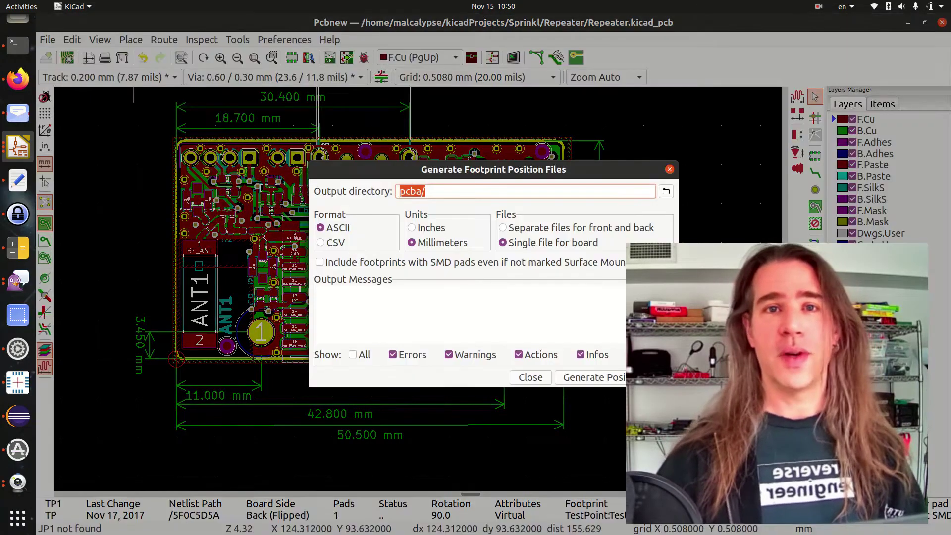
click(592, 378)
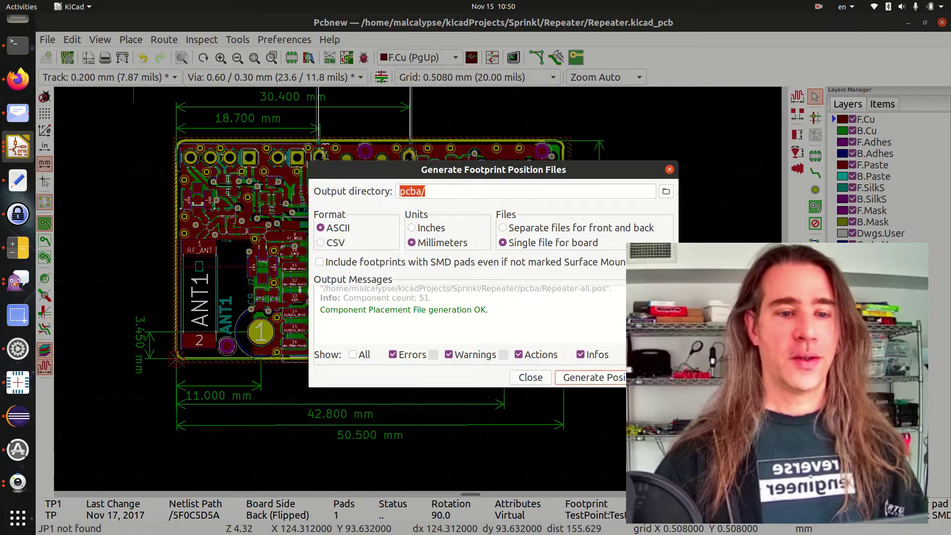
click(530, 378)
In Eeschema, generate a BOM with the bom_csv_grouped_by_value plugin, then return to OpenPnP
key(alt+Tab)
key(alt+grave)
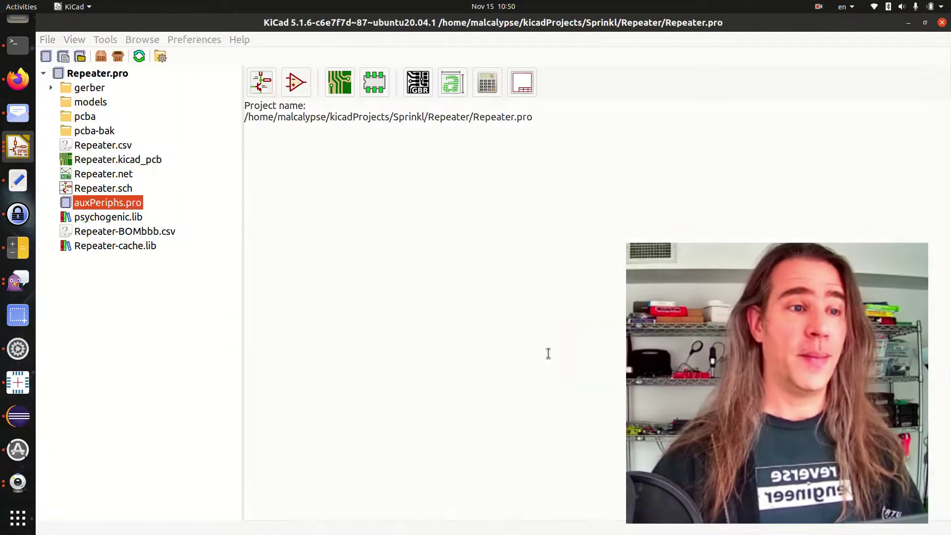
key(alt+grave)
key(alt+grave)
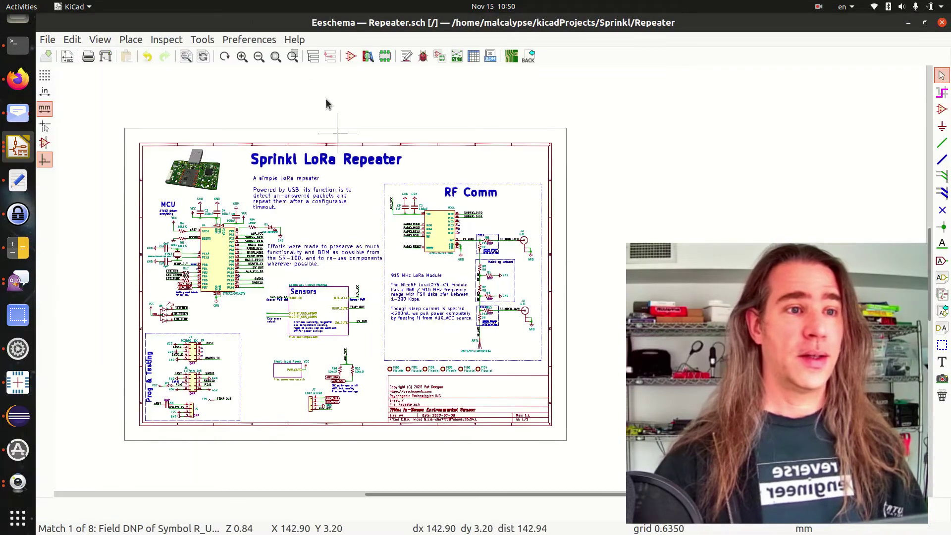
click(490, 56)
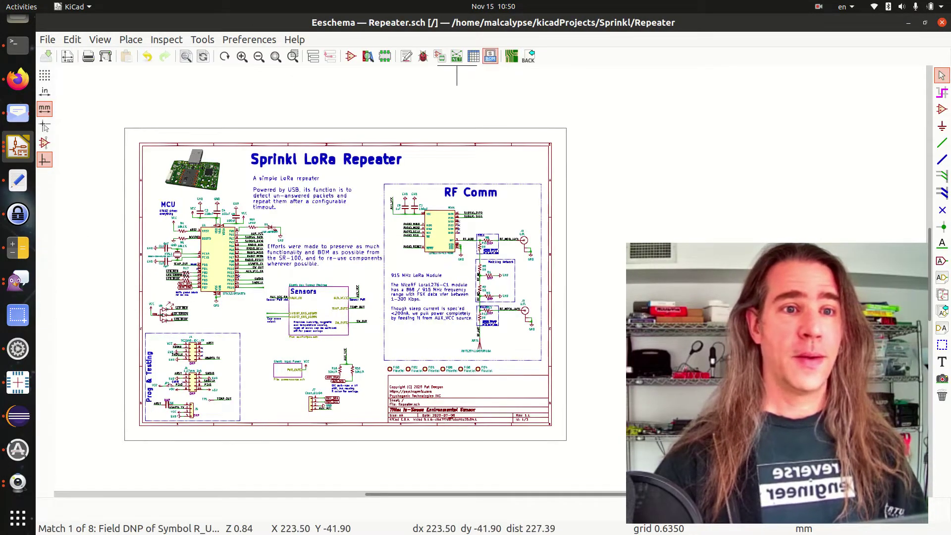
double_click(518, 362)
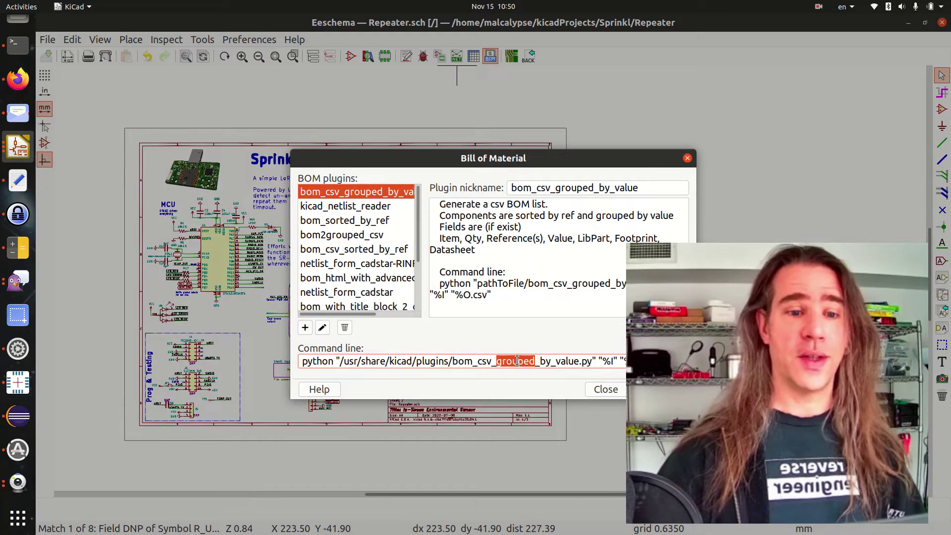
key(Return)
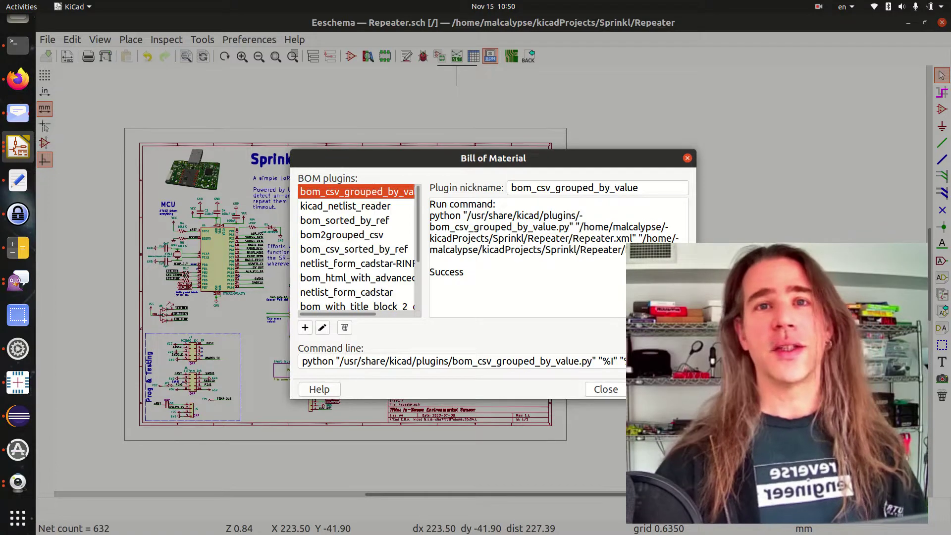
click(607, 392)
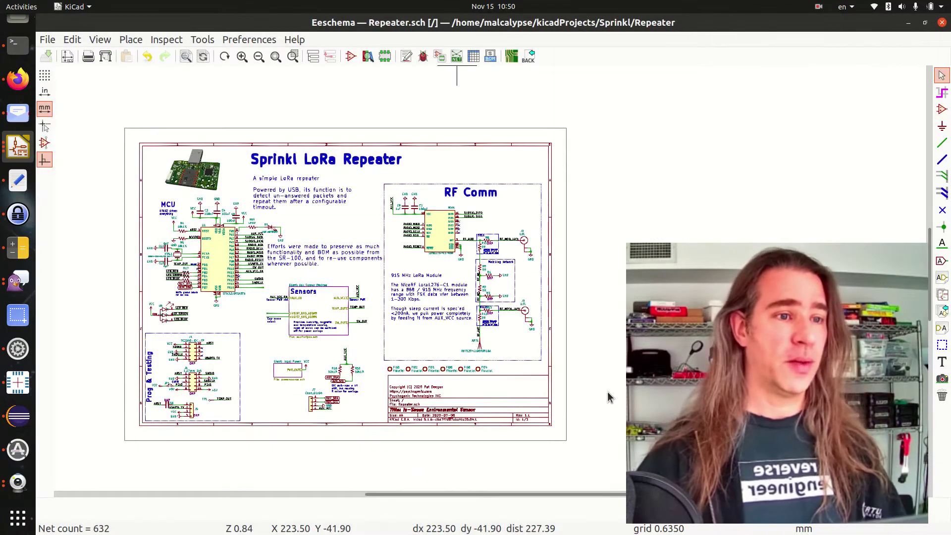
key(alt+Tab)
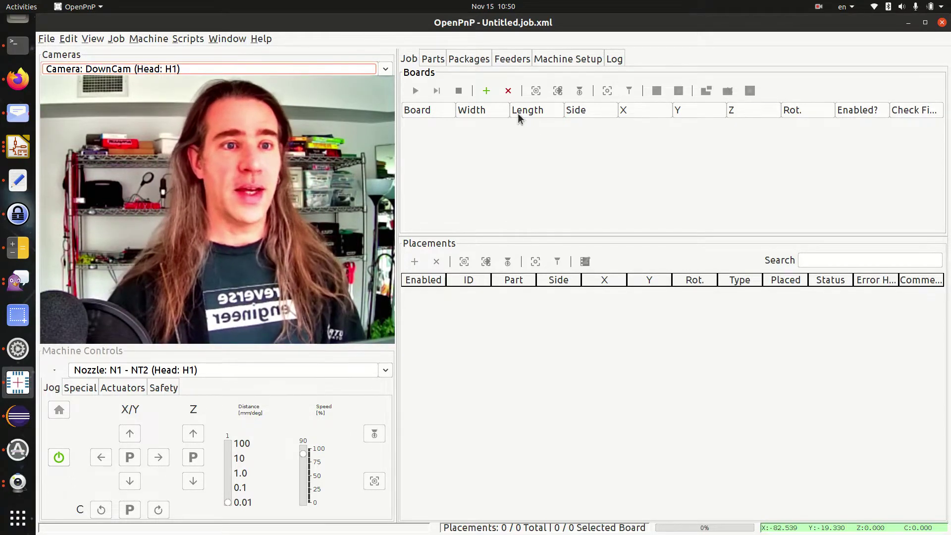
Browse the Parts library, enlarging its table, then look through the Packages list
click(432, 58)
drag(690, 246, 690, 407)
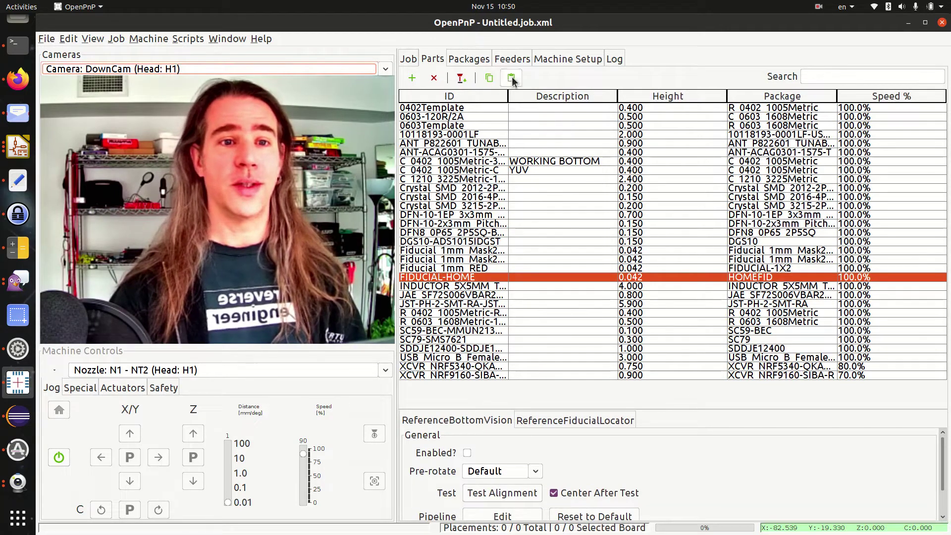
click(469, 58)
scroll(643, 325, down, 6)
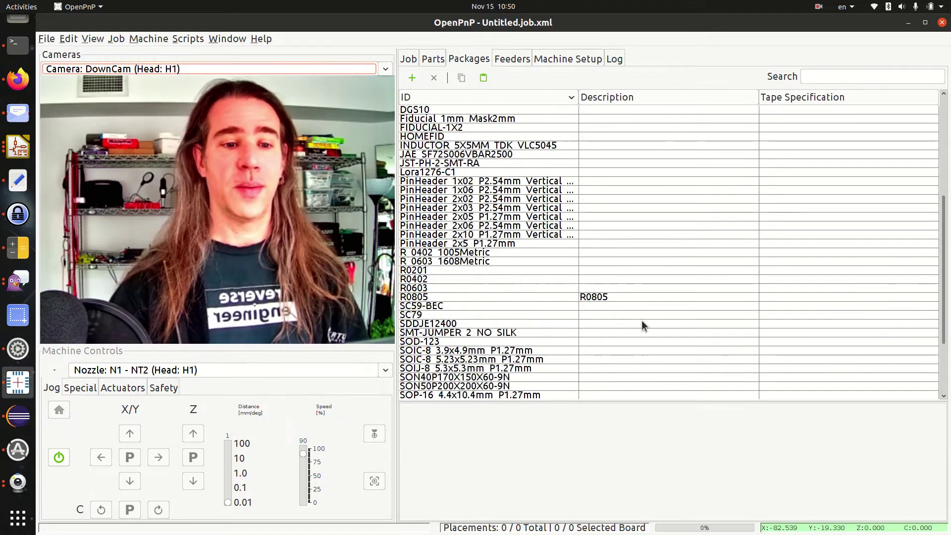
scroll(644, 322, down, 3)
scroll(647, 319, up, 10)
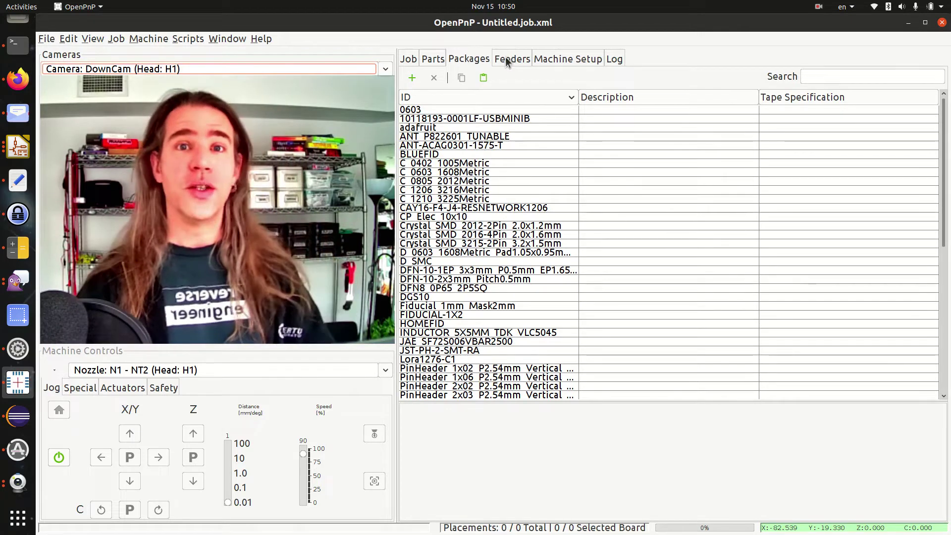
Inspect Machine Setup with Nozzle Tips expanded, listing Unloaded and NT1 through NT6
click(566, 60)
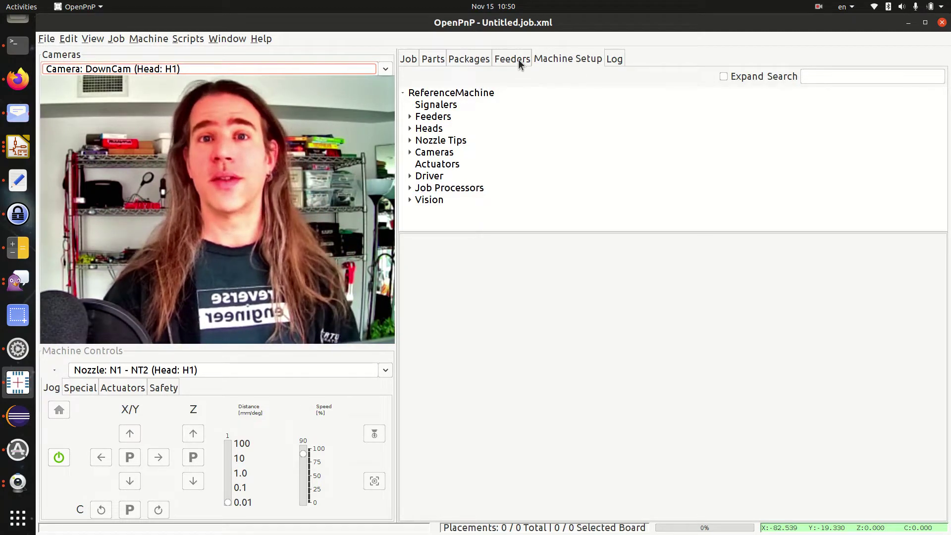
click(410, 140)
scroll(544, 170, down, 1)
scroll(543, 171, up, 1)
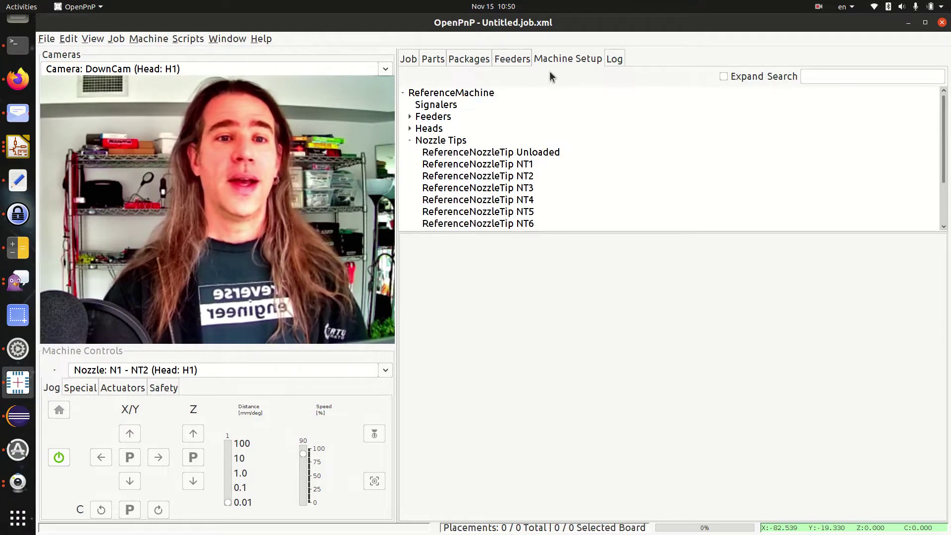
click(513, 59)
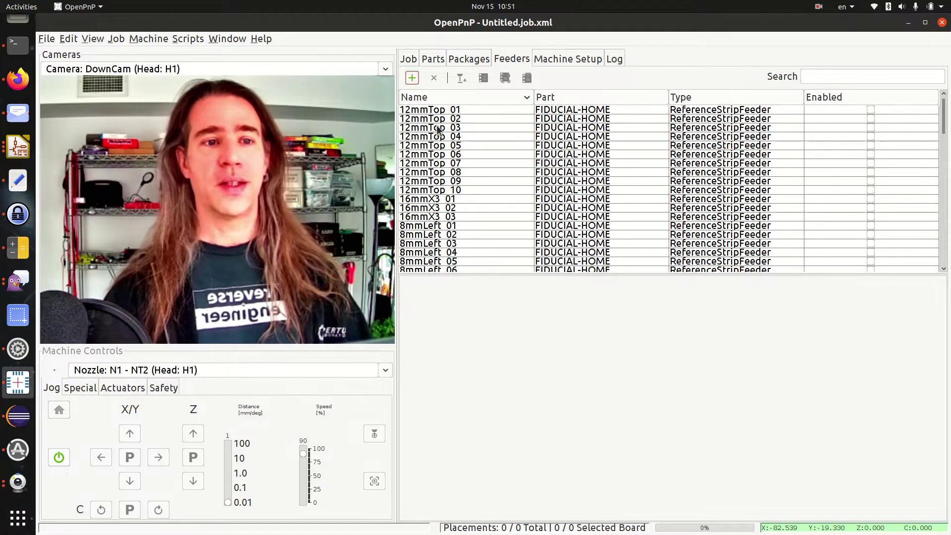
Review feeders 16mmX3 01 and 12mmTop 01, the latter with 12 mm tape and 8 mm pitch
scroll(438, 130, down, 2)
scroll(440, 200, down, 5)
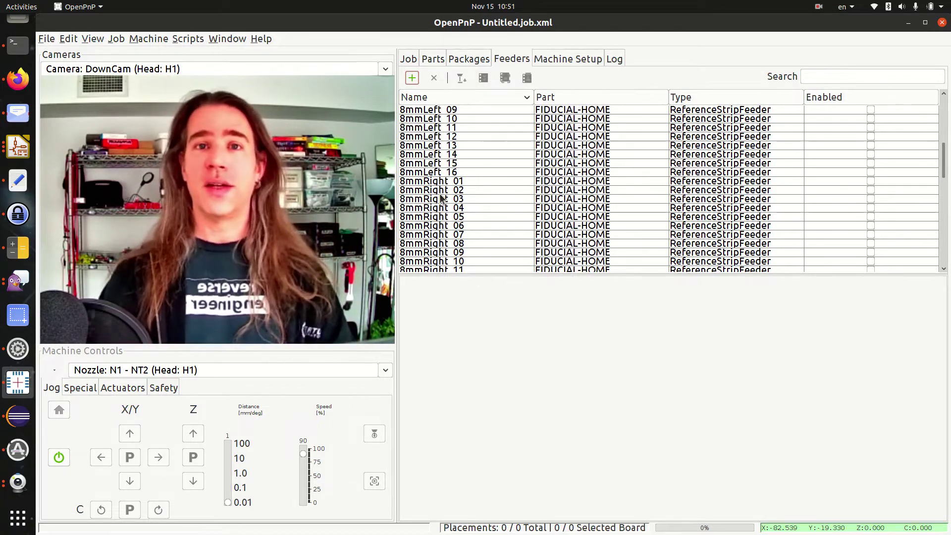
scroll(441, 198, up, 7)
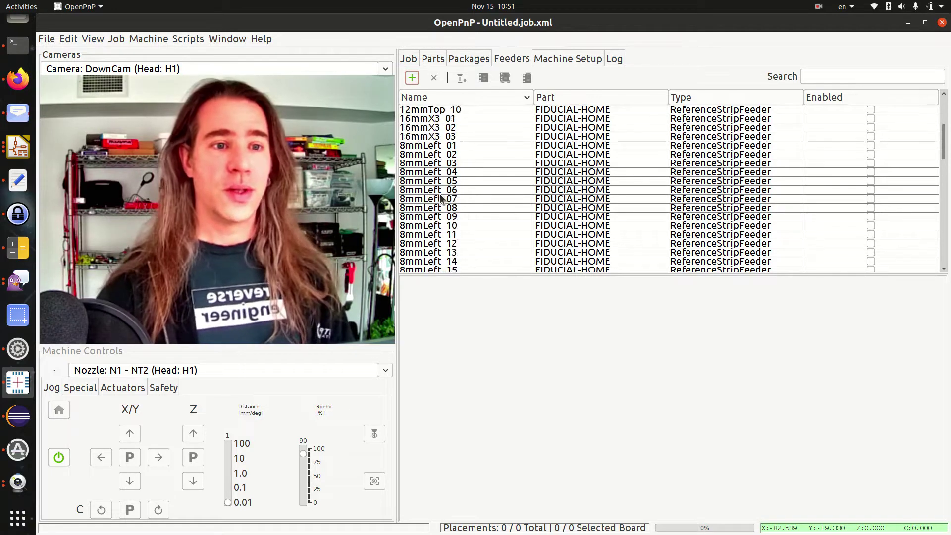
click(427, 198)
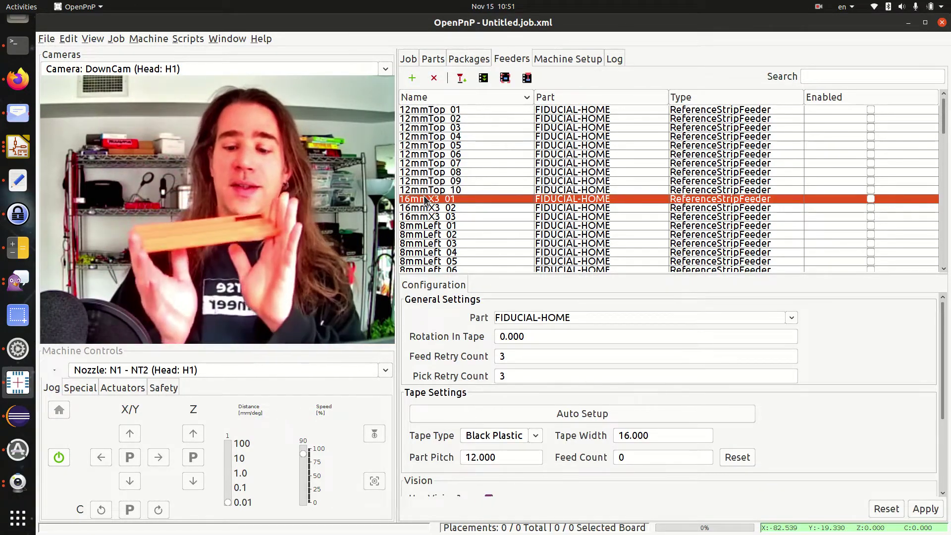
scroll(579, 127, down, 1)
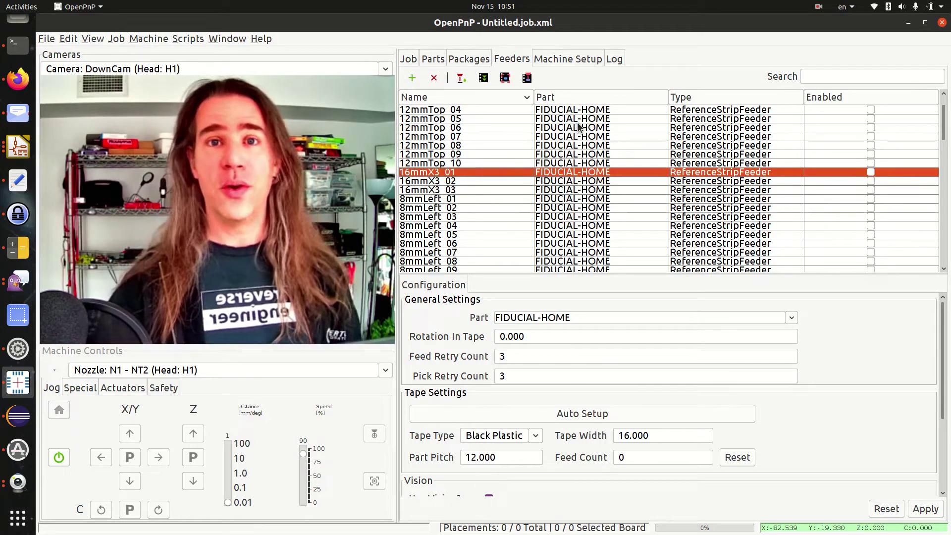
scroll(579, 127, down, 2)
scroll(578, 127, up, 3)
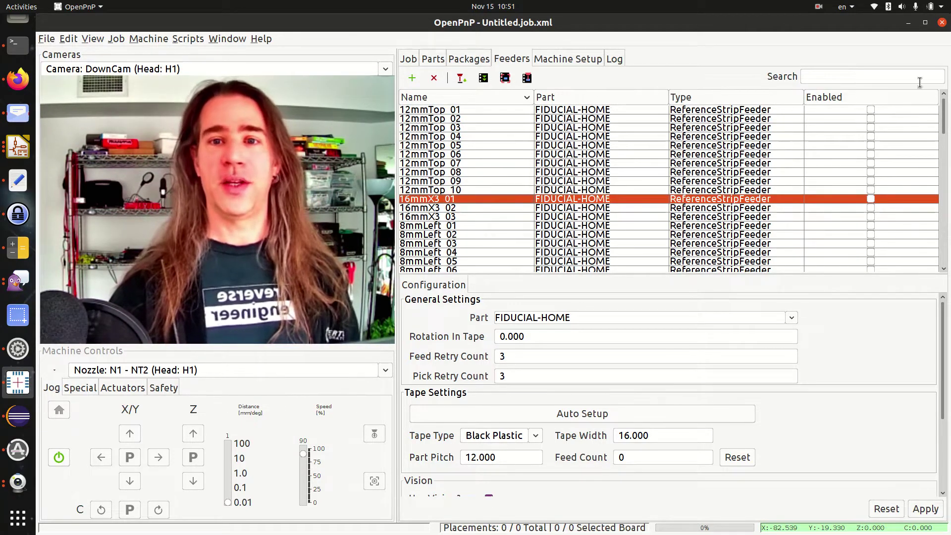
click(876, 110)
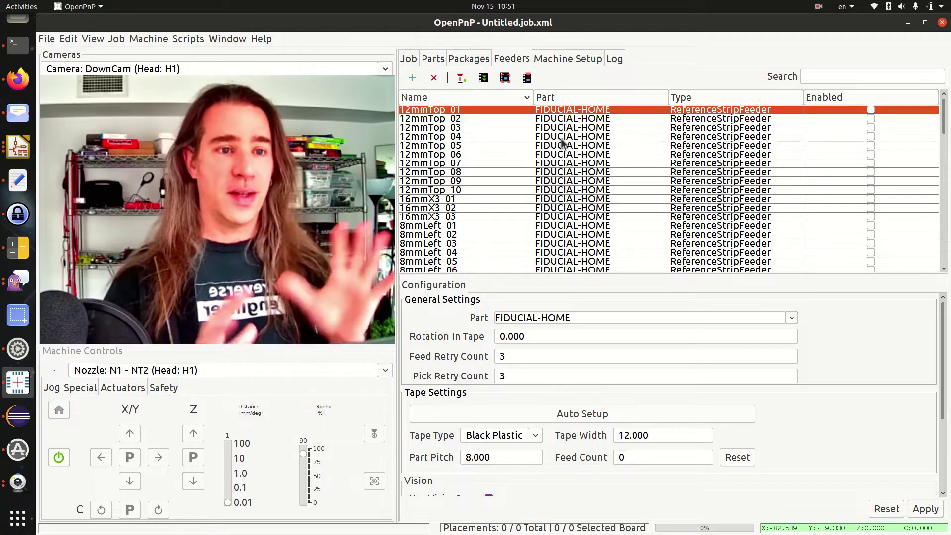
click(410, 60)
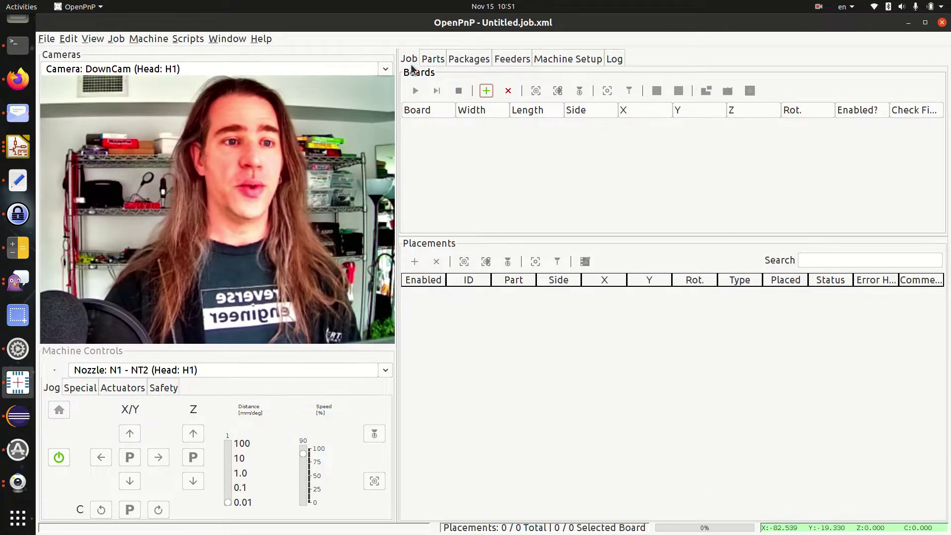
Add a new Repeater board to the job
click(483, 95)
click(510, 108)
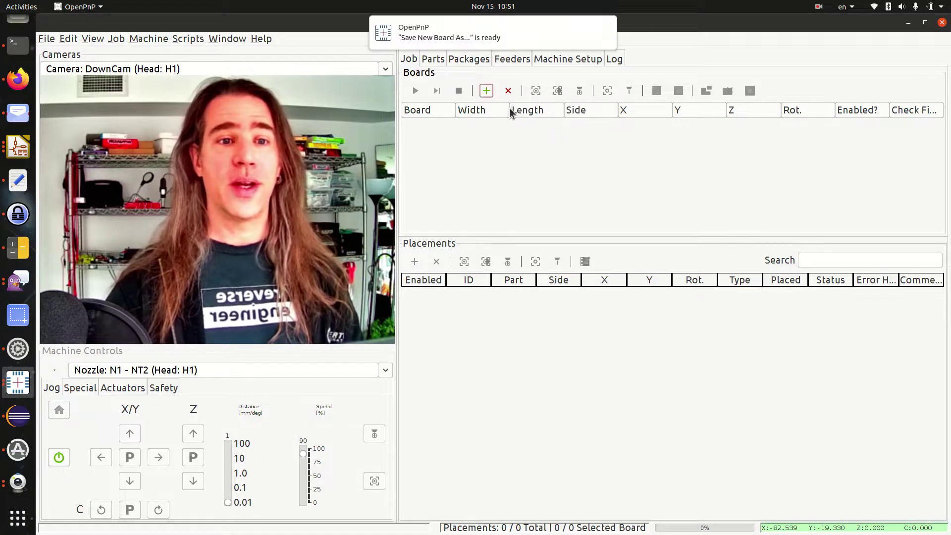
click(495, 39)
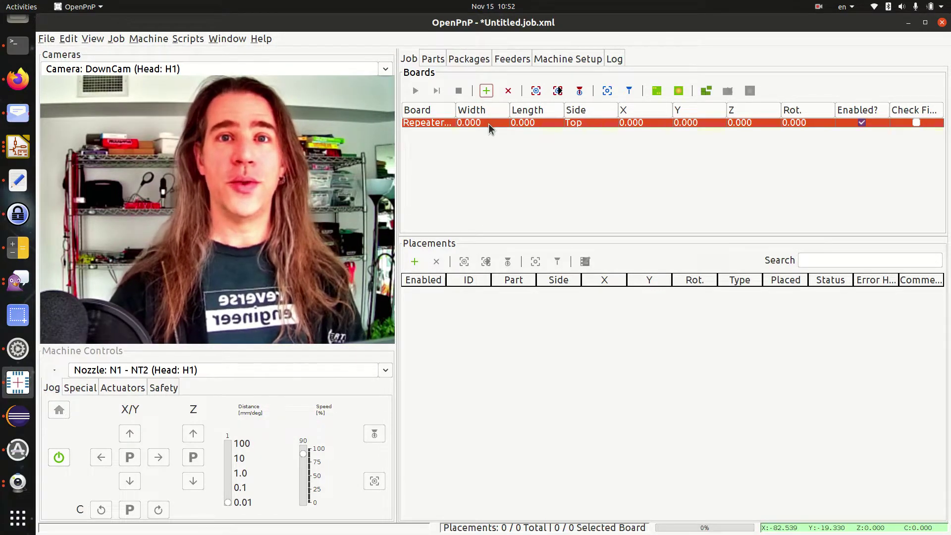
Import the top-side KiCad .pos file with Create Missing Parts enabled
click(49, 40)
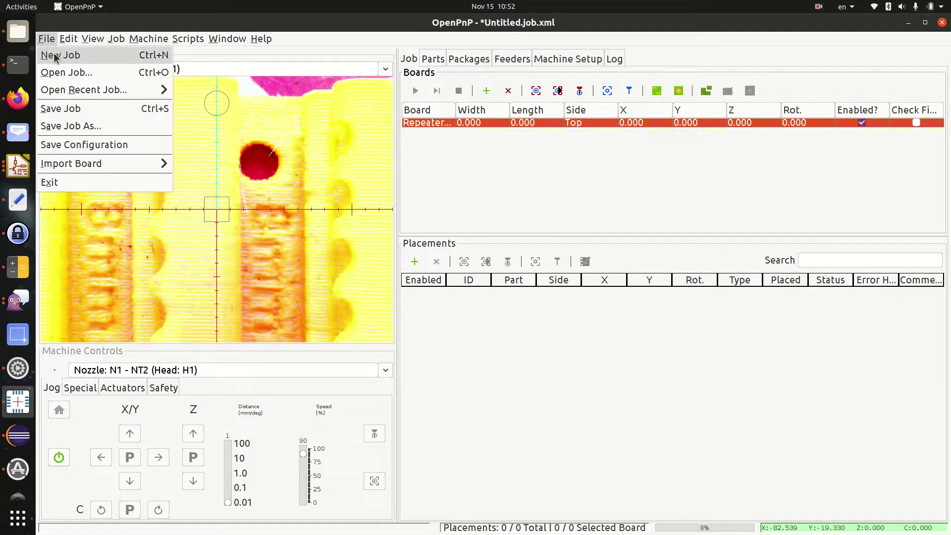
mouse_move(76, 171)
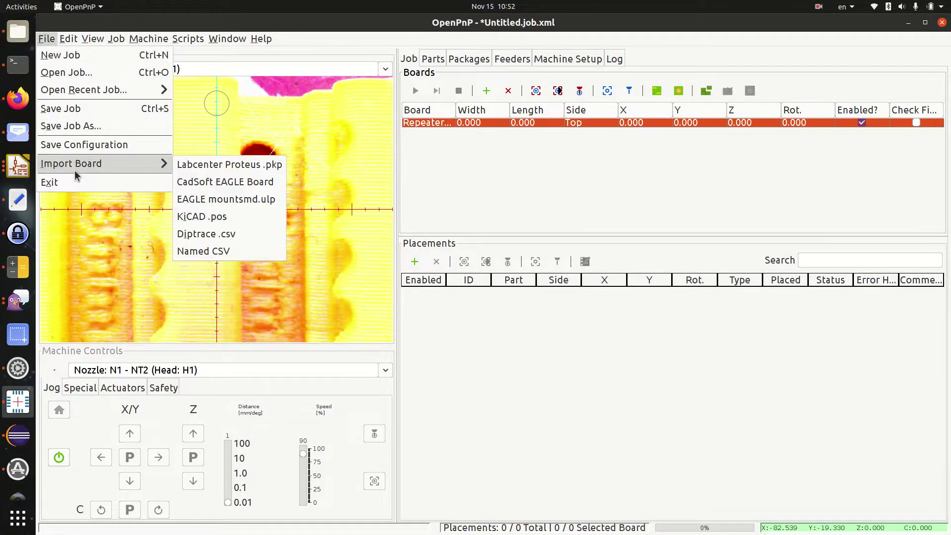
click(237, 216)
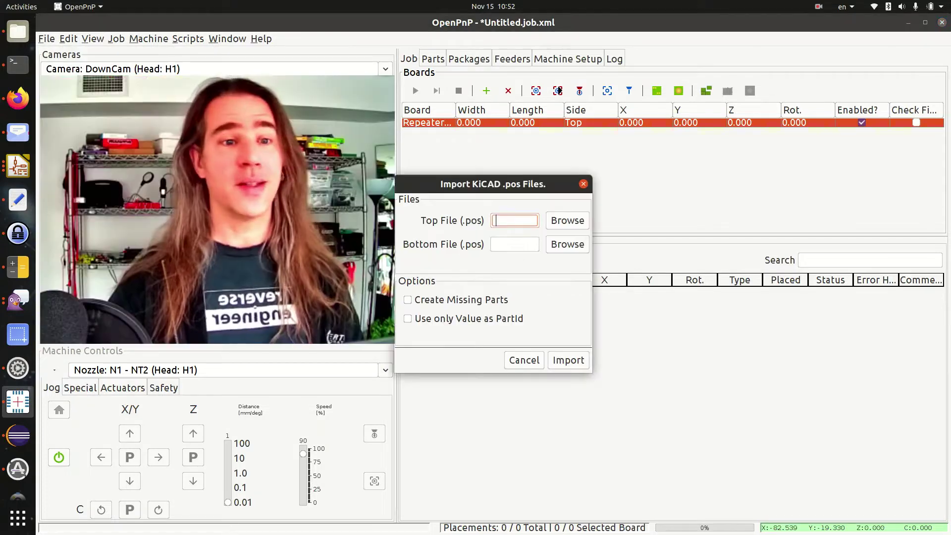
click(567, 221)
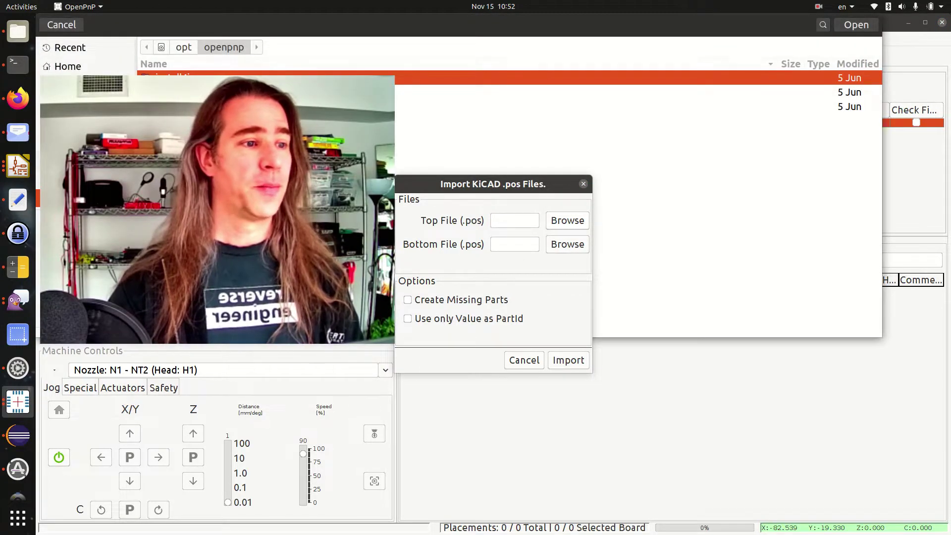
key(Return)
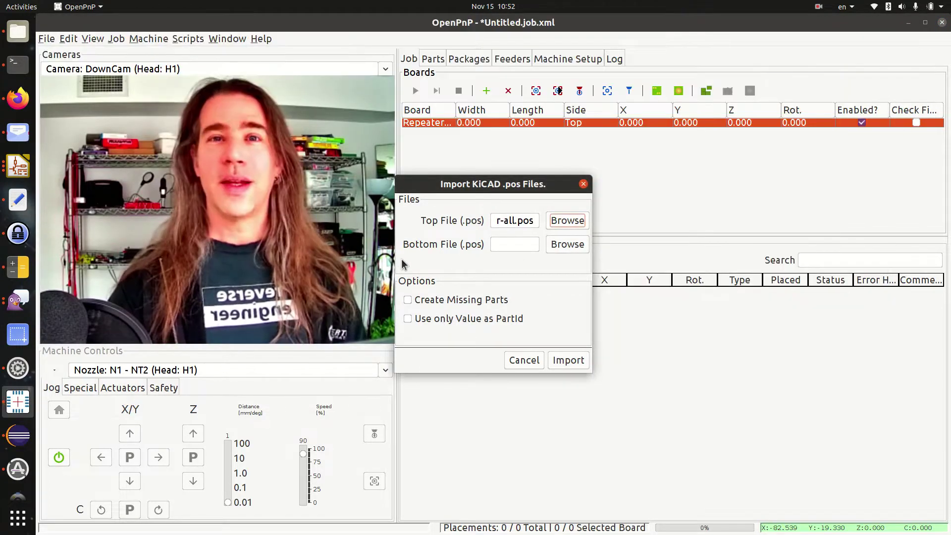
click(432, 299)
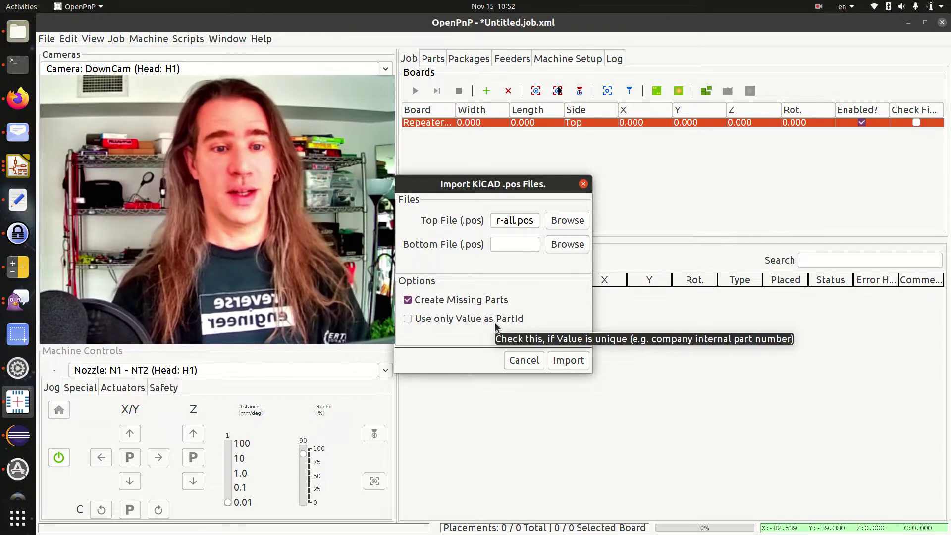
click(564, 358)
Scroll through the Repeater board's 51 imported placements
scroll(587, 368, down, 8)
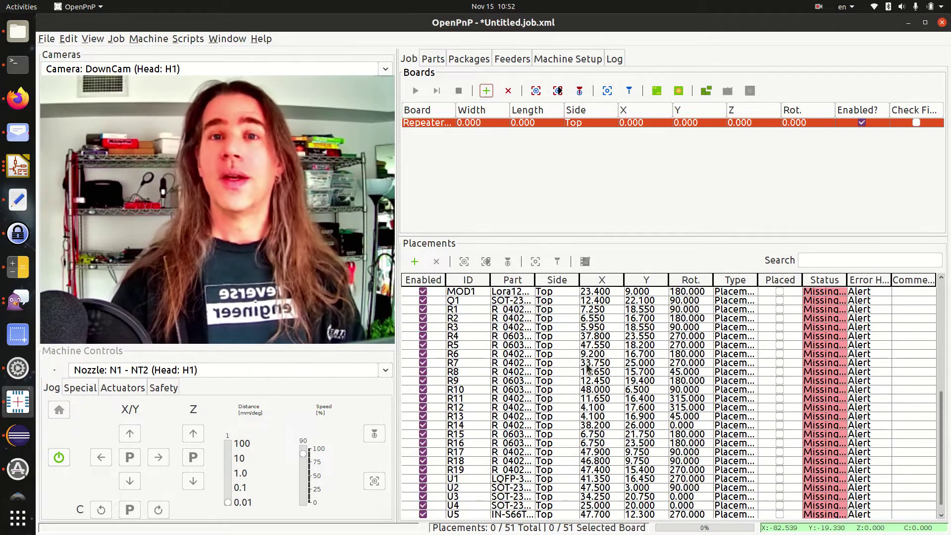
scroll(587, 367, up, 8)
scroll(587, 367, down, 8)
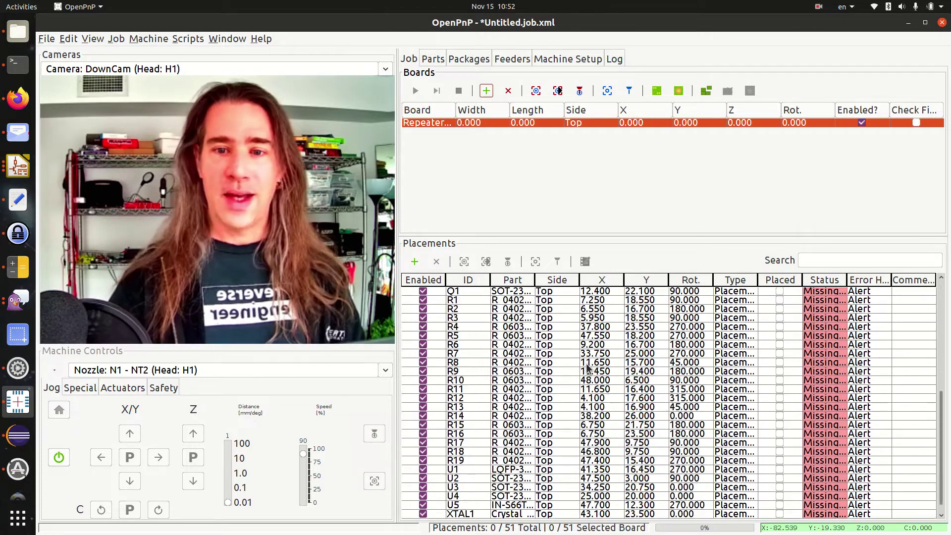
scroll(837, 311, up, 8)
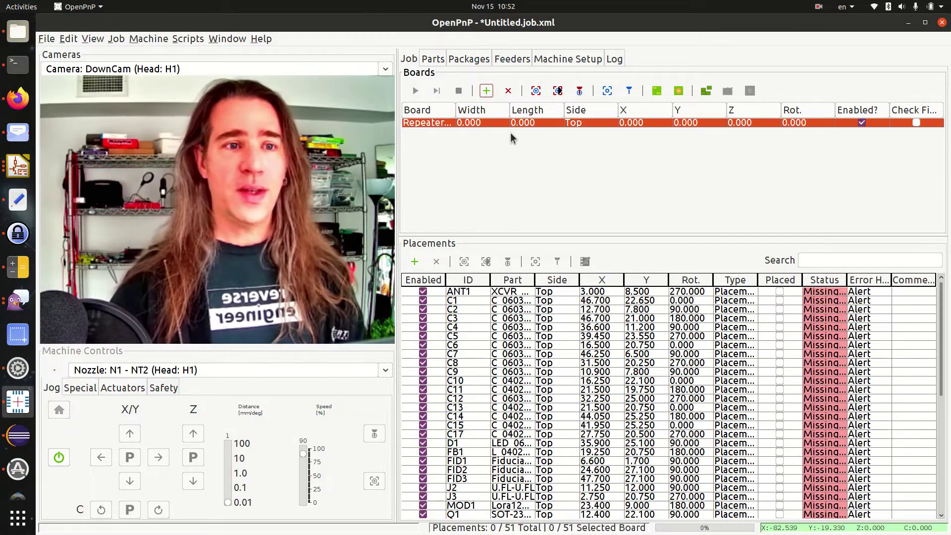
Review the parts and packages lists, checking one package's compatible nozzle tips
click(432, 59)
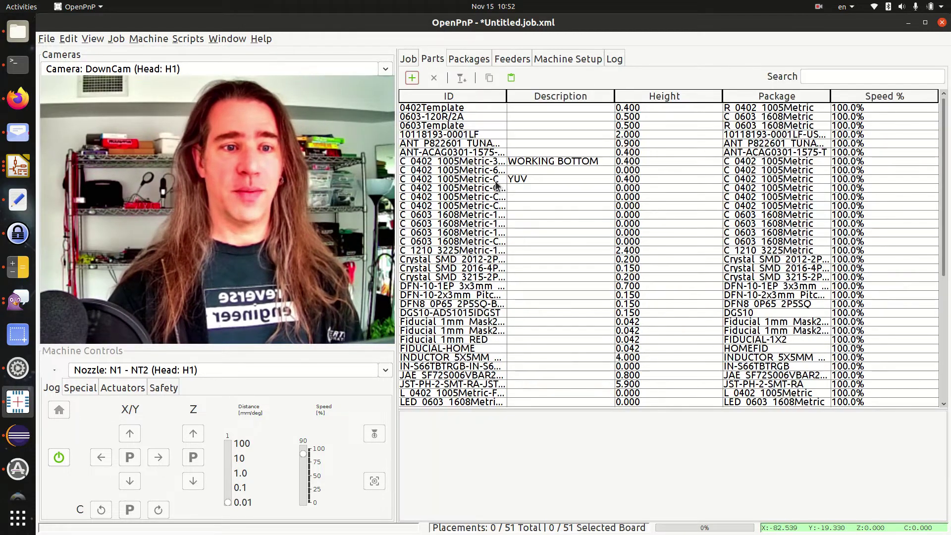
scroll(503, 188, down, 7)
scroll(503, 189, up, 7)
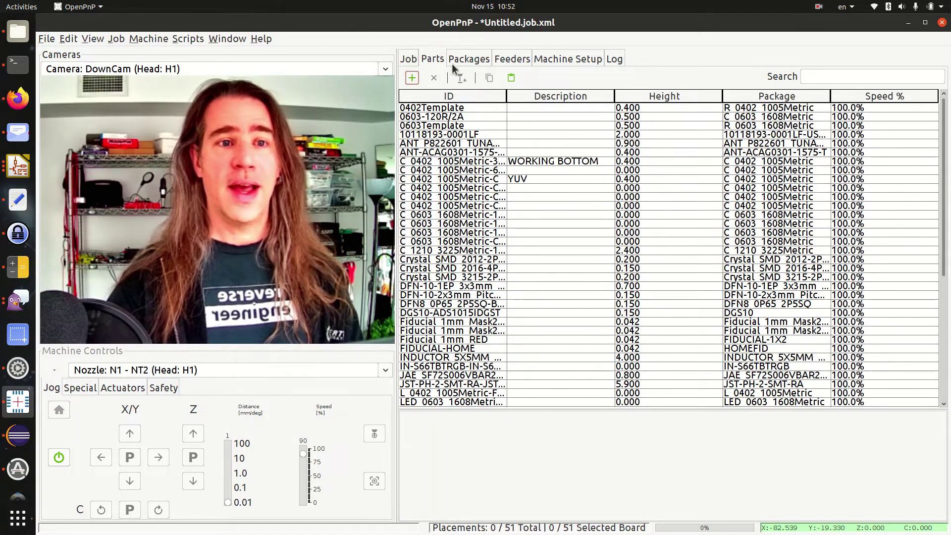
click(469, 59)
scroll(560, 170, down, 12)
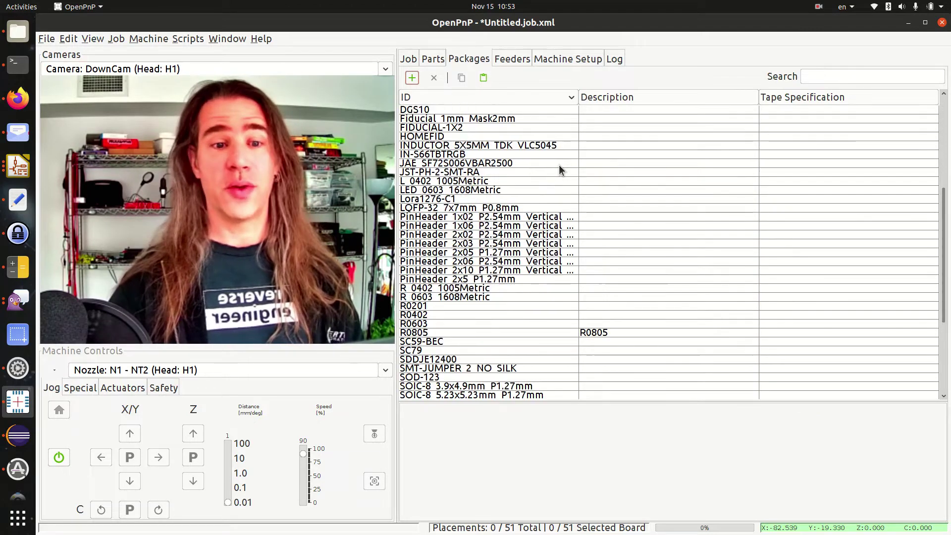
scroll(559, 170, up, 6)
scroll(559, 170, up, 7)
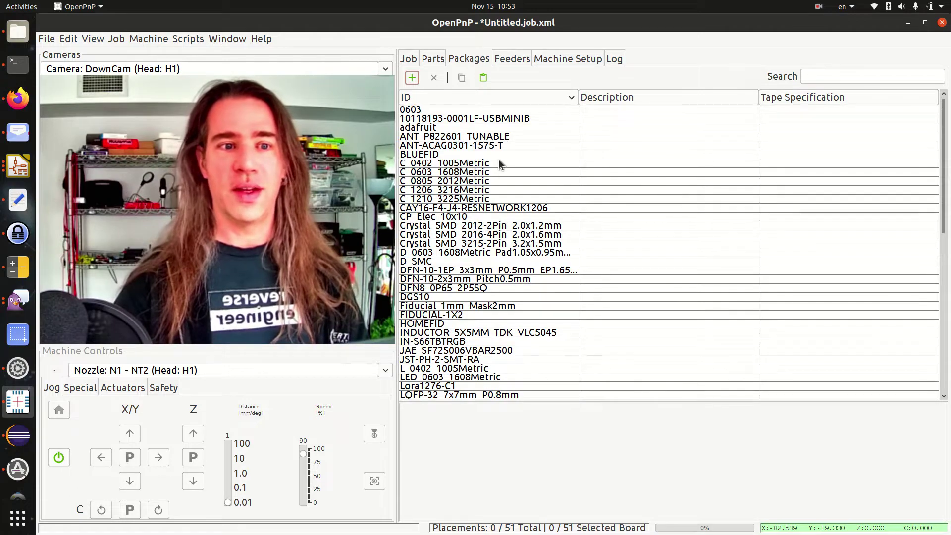
click(499, 163)
scroll(507, 166, down, 2)
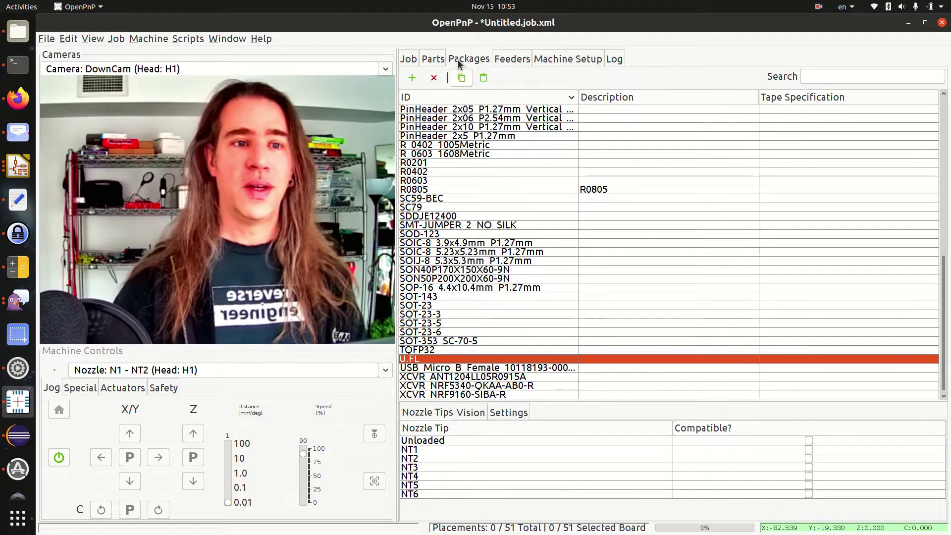
Sort the parts by height to spot zero-height parts, then return to Packages
click(433, 58)
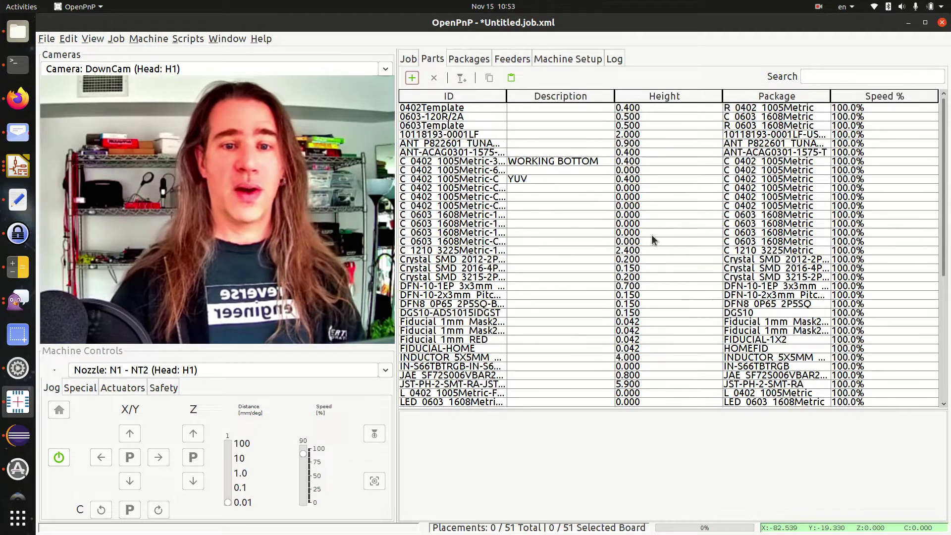
click(681, 95)
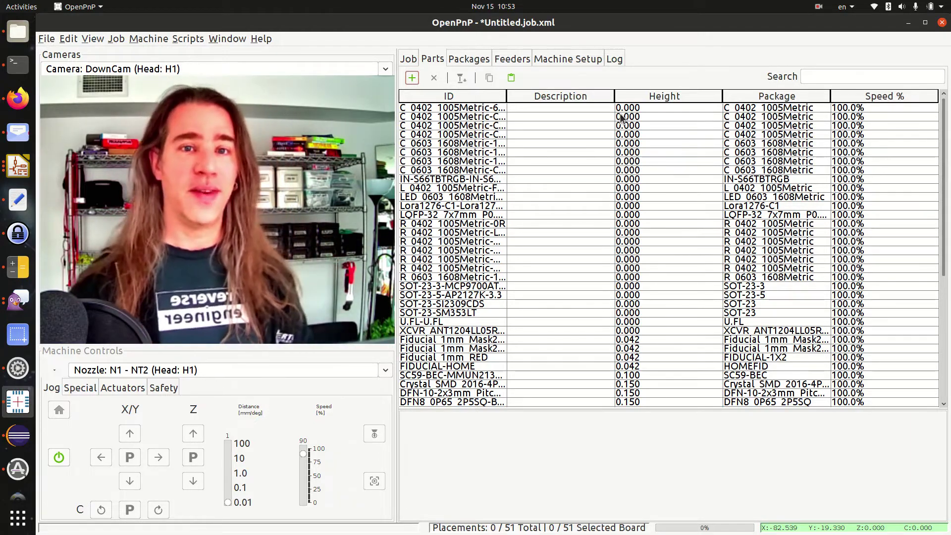
click(469, 59)
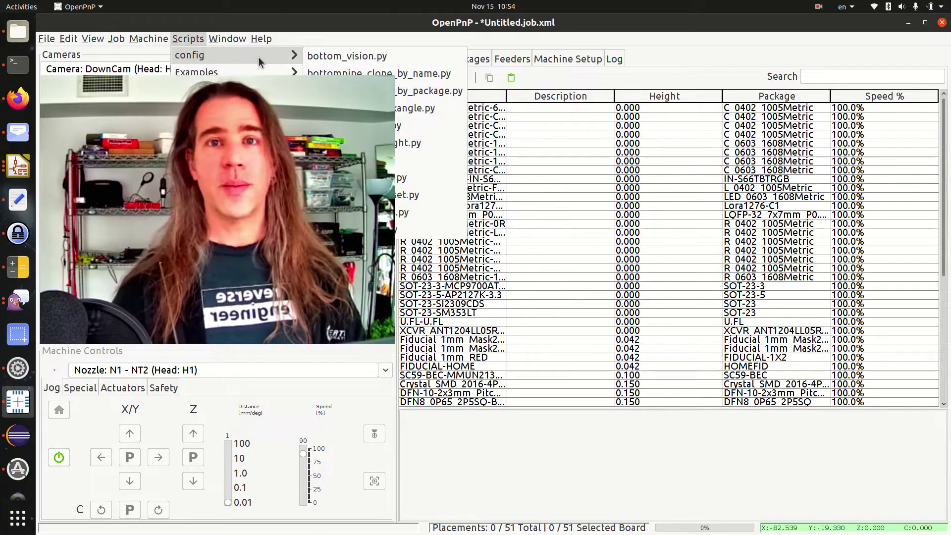
Run bottom_vision.py filtering by height 0.0, selecting the 26 flat parts
click(195, 18)
click(187, 39)
mouse_move(207, 59)
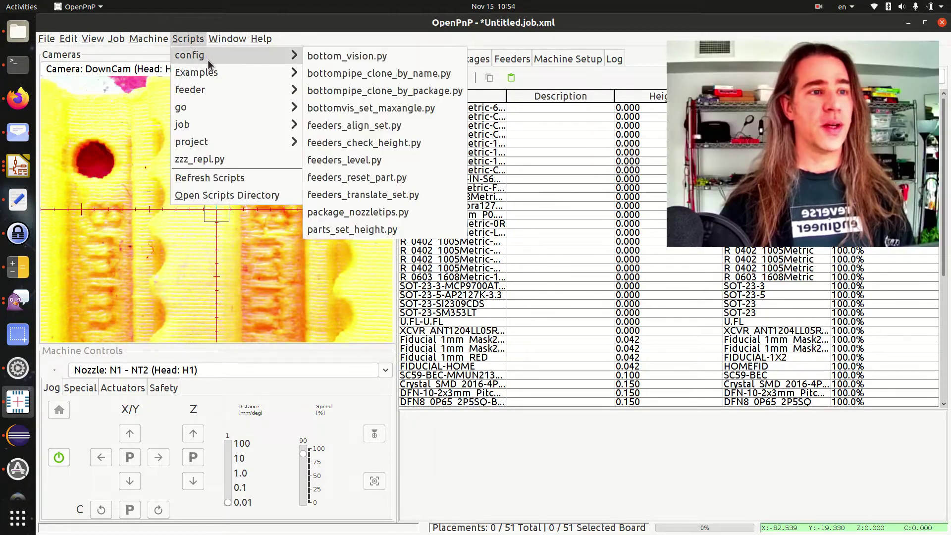
click(327, 58)
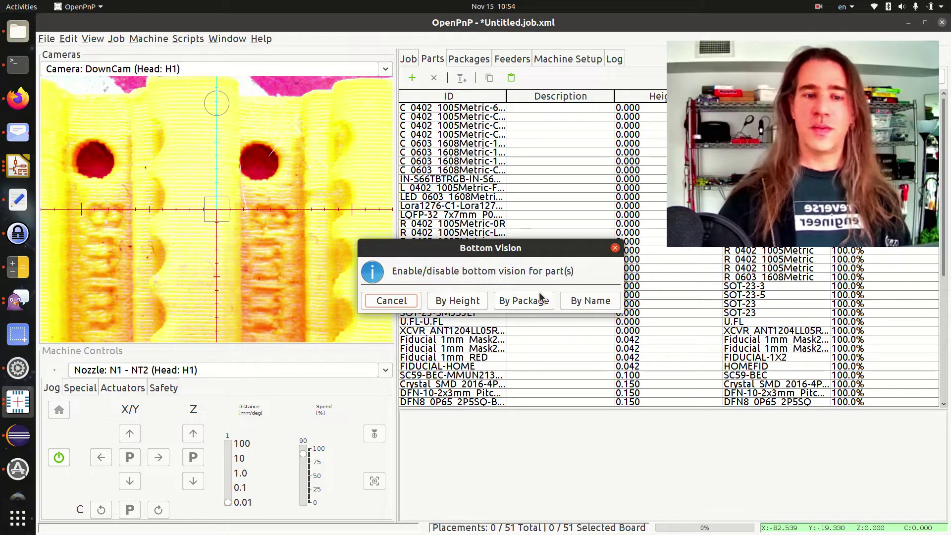
click(457, 306)
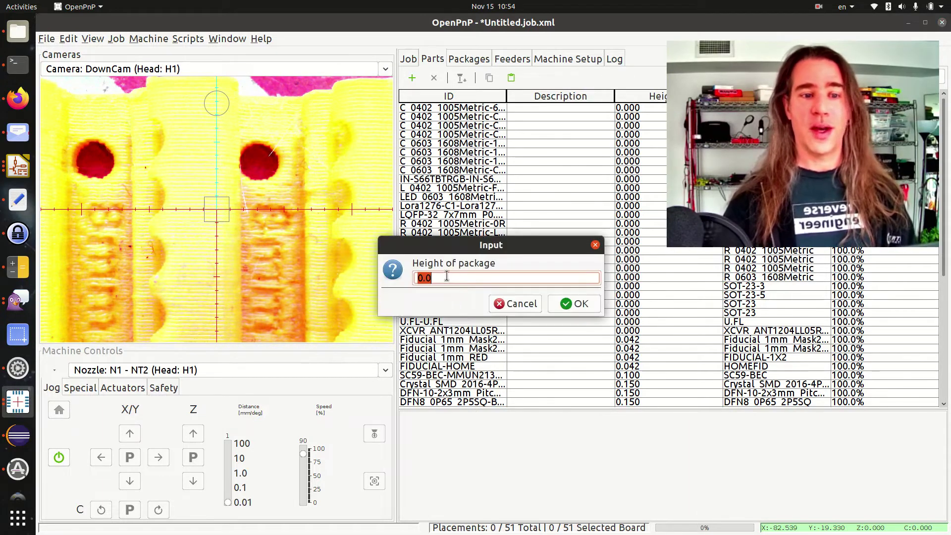
click(562, 305)
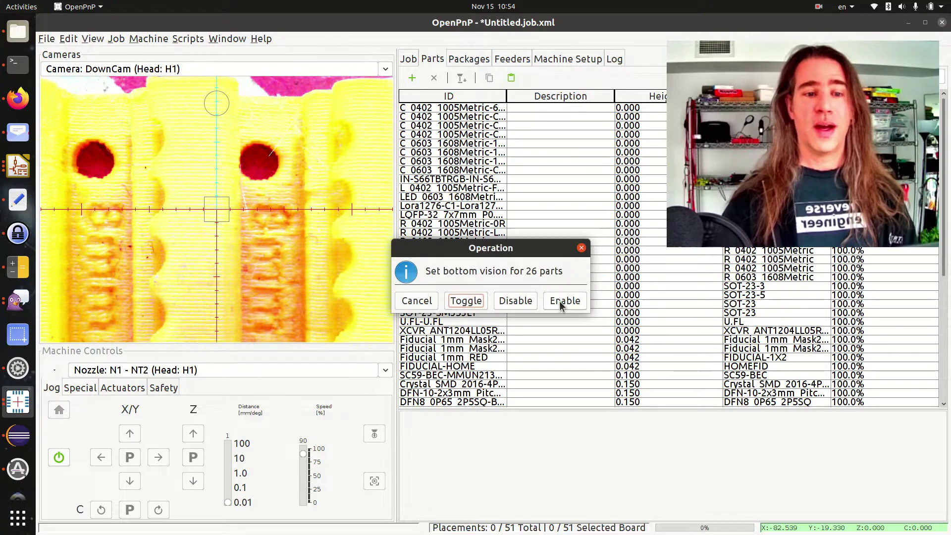
Disable bottom vision for the 26 zero-height parts and close the script
click(524, 301)
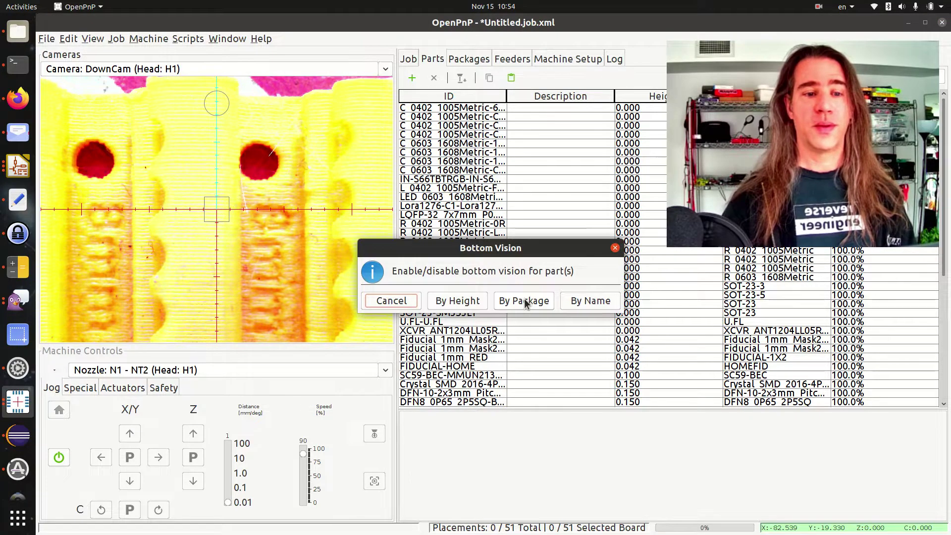
click(393, 303)
scroll(523, 343, down, 7)
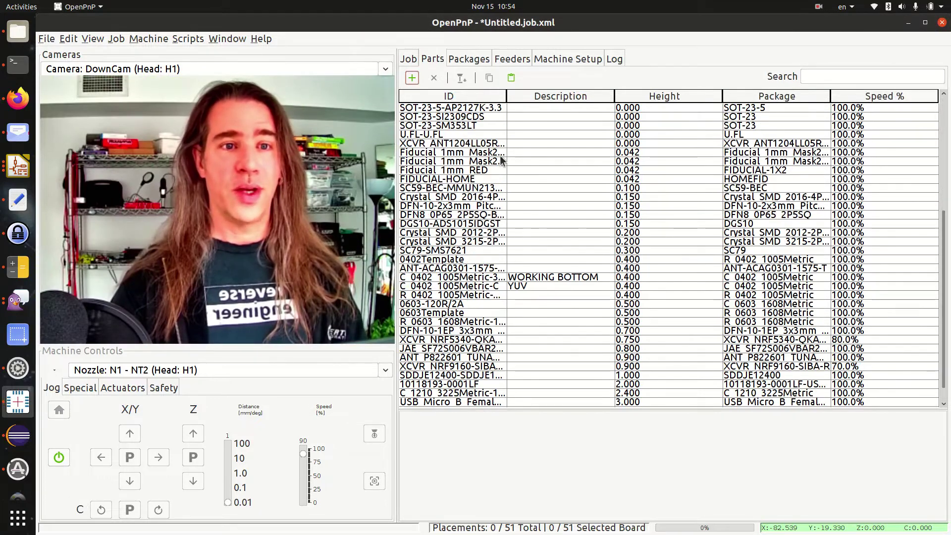
scroll(465, 199, down, 1)
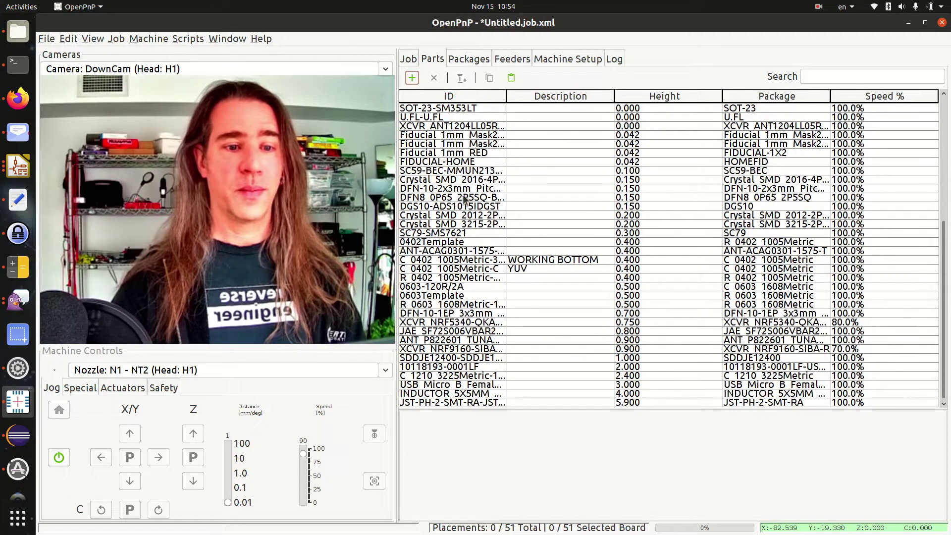
Sort parts by ID to confirm U.FL's bottom vision is off, then re-sort by height
click(464, 96)
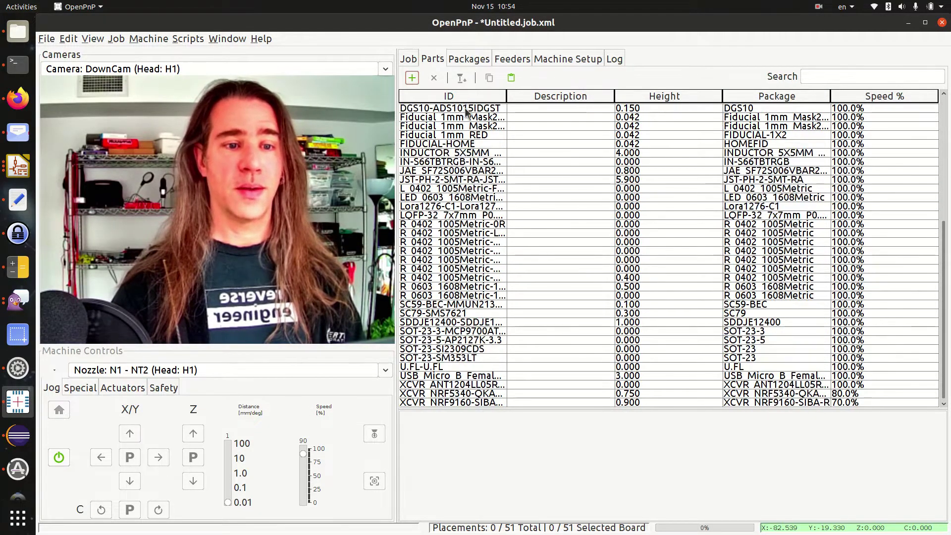
click(447, 366)
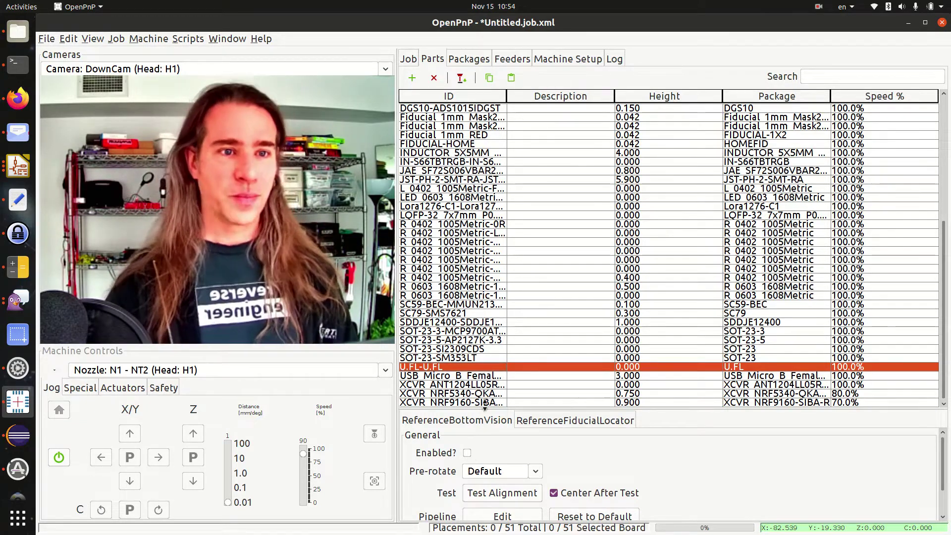
scroll(473, 346, up, 4)
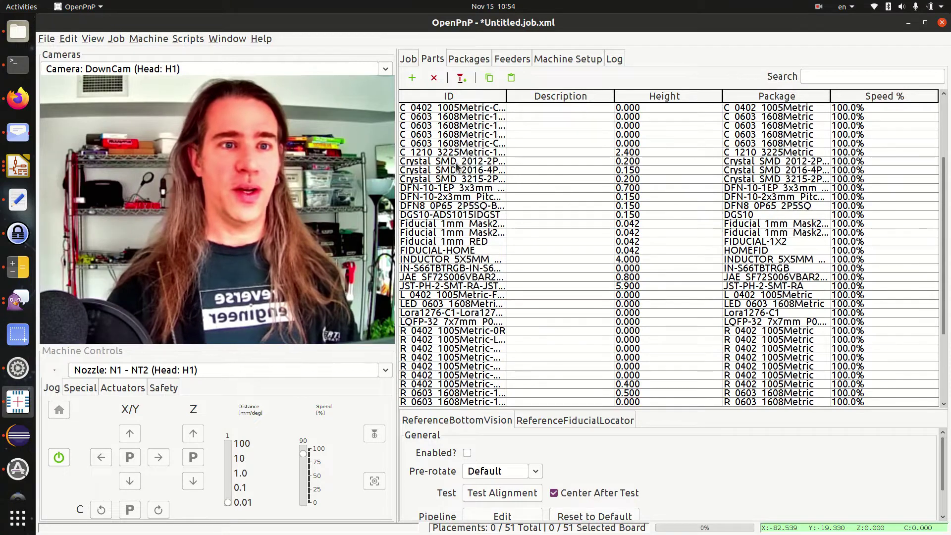
click(469, 59)
click(431, 59)
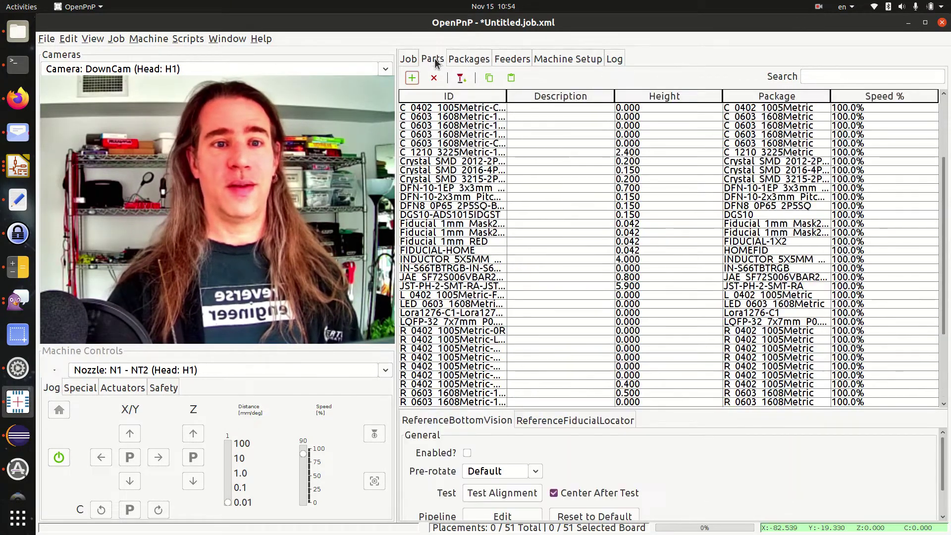
scroll(607, 157, up, 4)
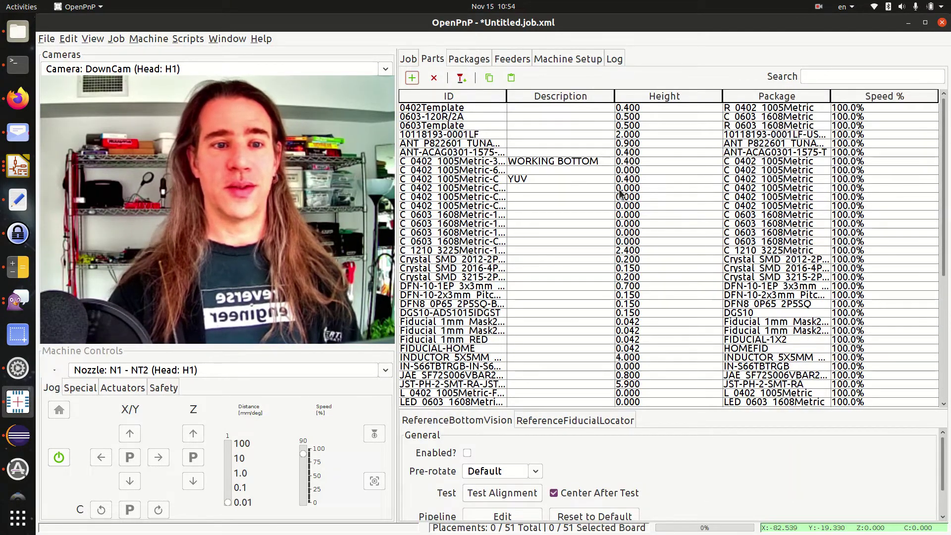
click(644, 95)
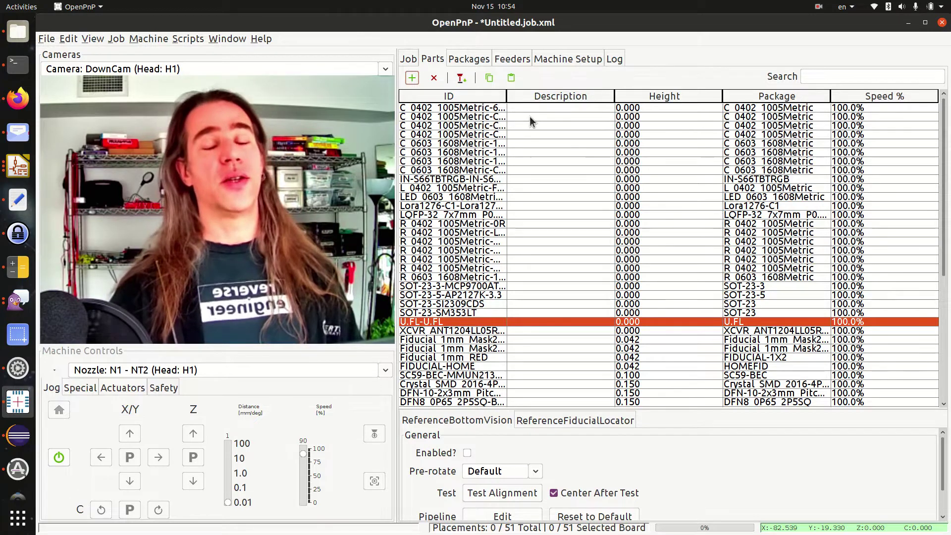
Set the 0402 parts' height to 0.4 with parts_set_height.py
click(197, 40)
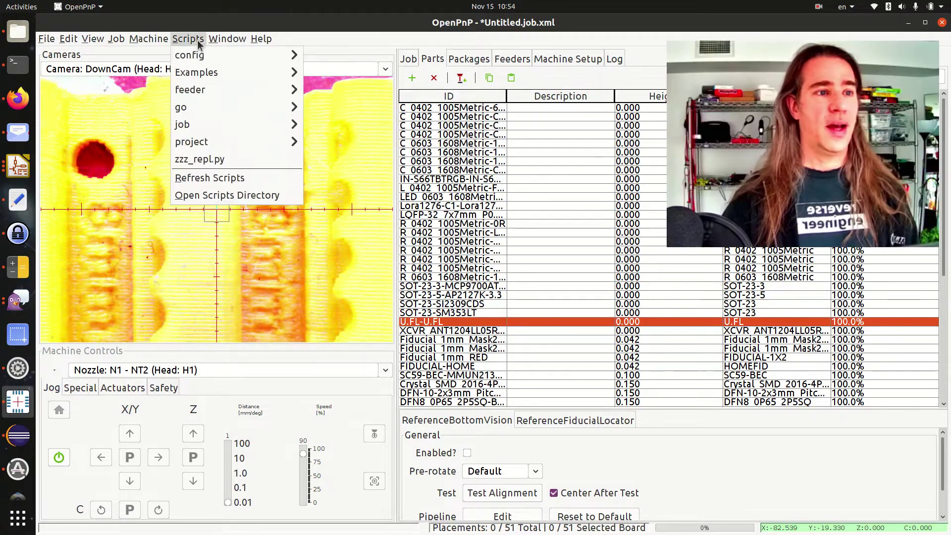
mouse_move(201, 54)
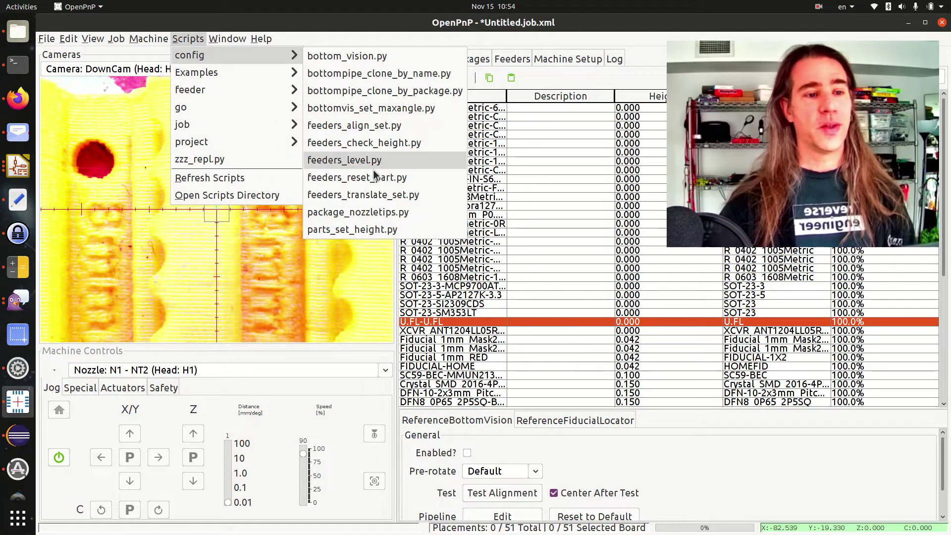
click(371, 228)
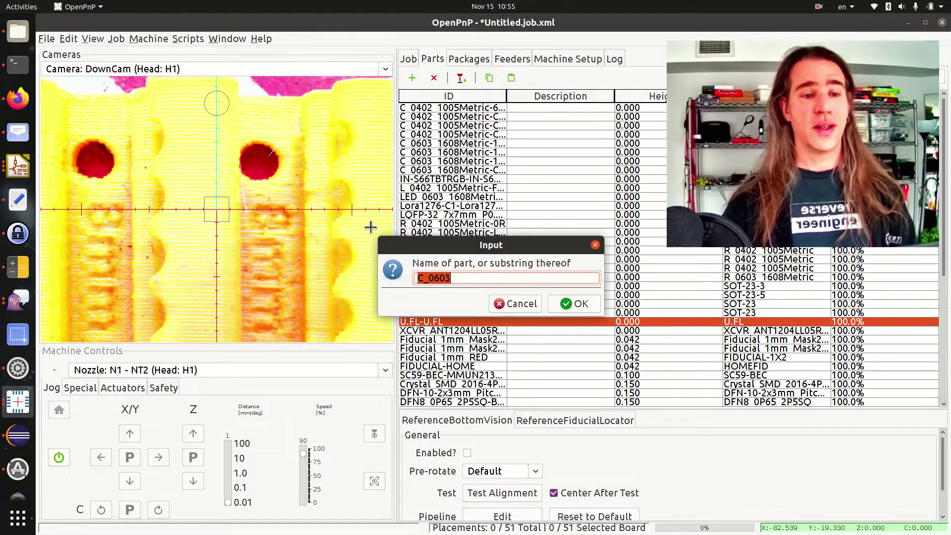
click(459, 280)
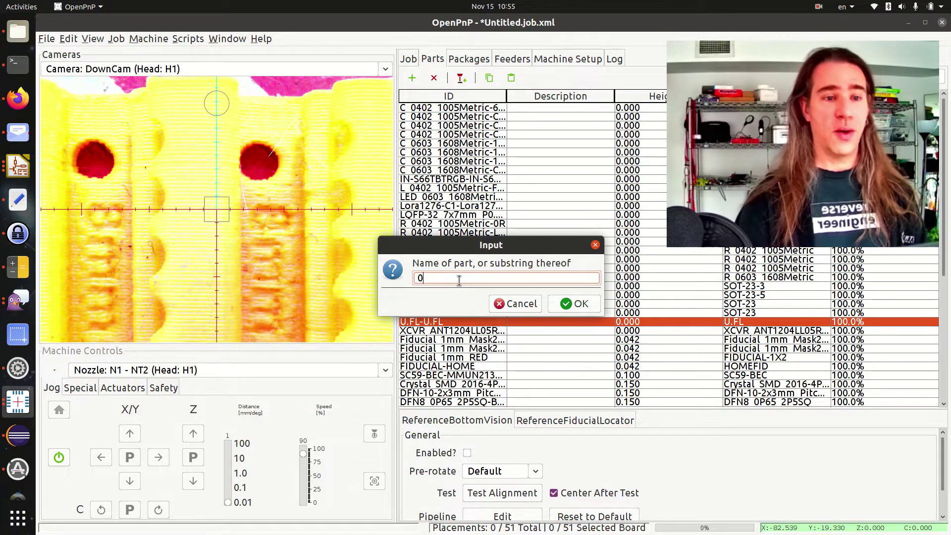
key(Return)
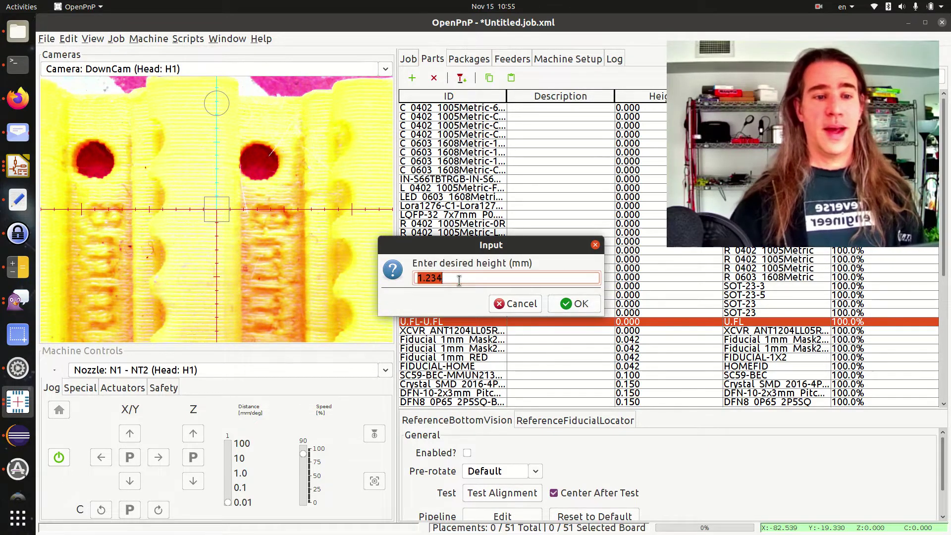
text(0.4)
key(Return)
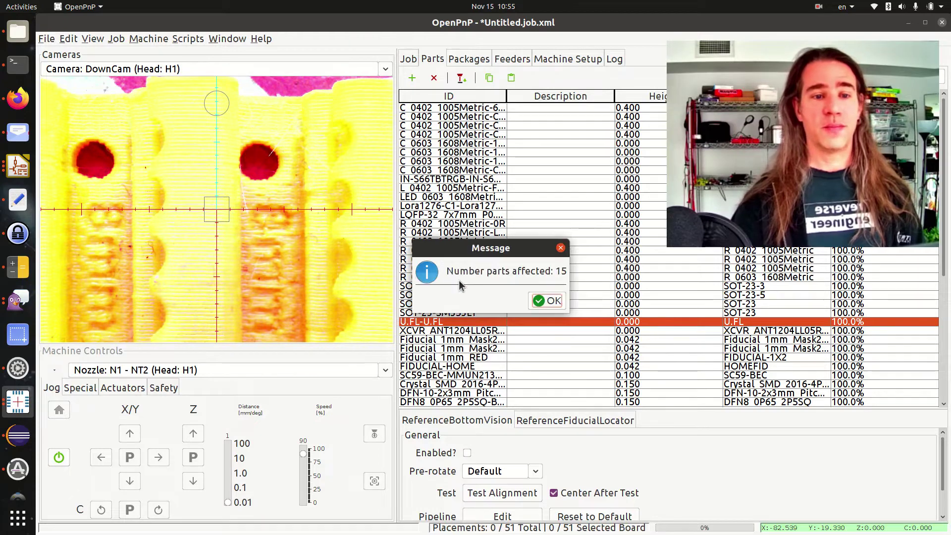
click(547, 300)
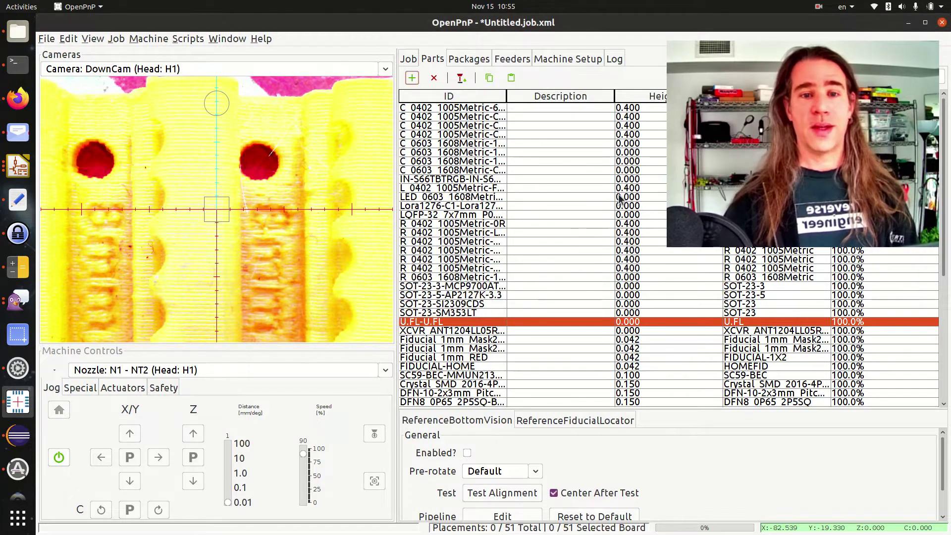
Sort parts by height, then set the nine 0603 parts' height to 0.5
click(644, 96)
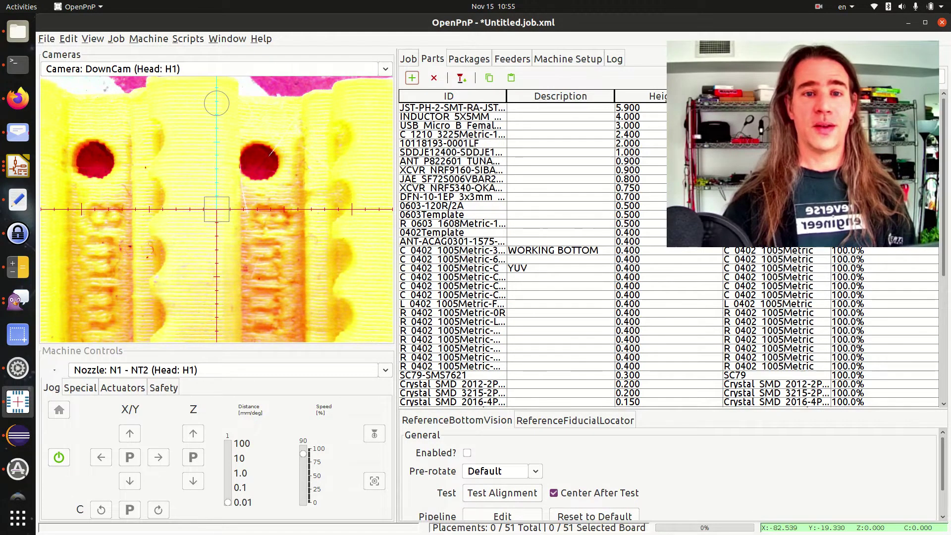
click(644, 96)
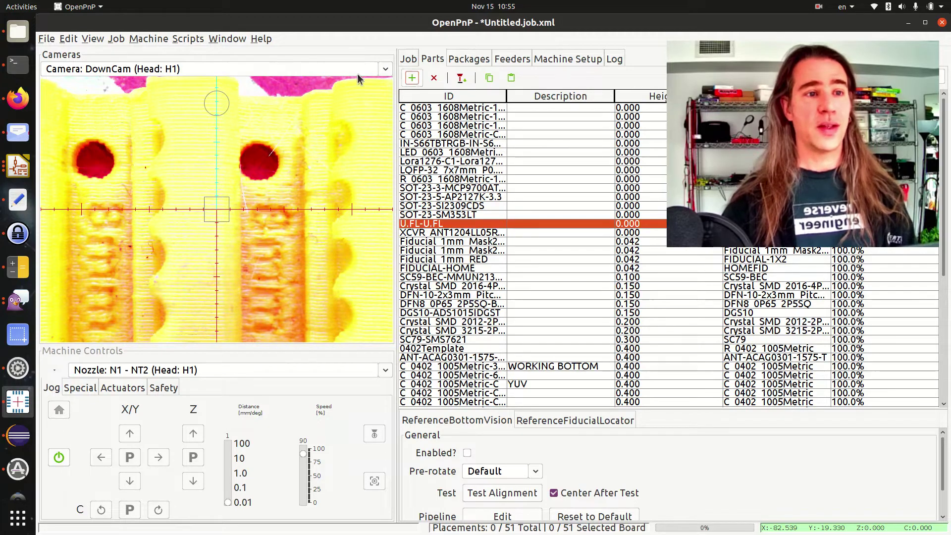
click(188, 38)
mouse_move(198, 55)
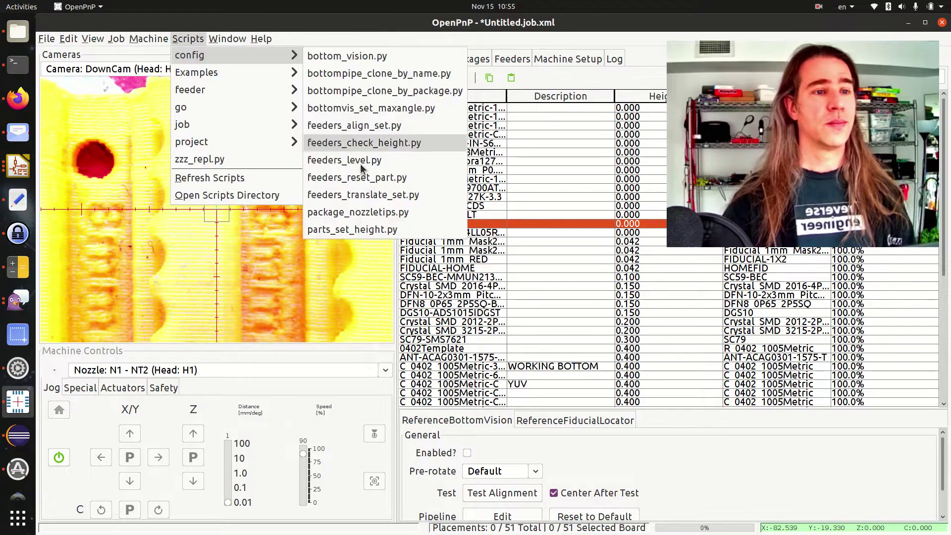
click(356, 230)
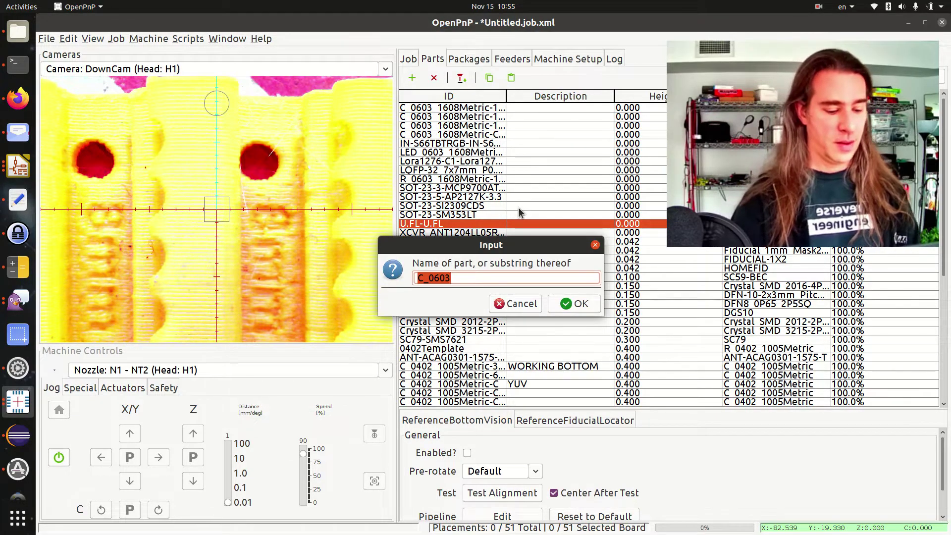
text(0603)
key(Return)
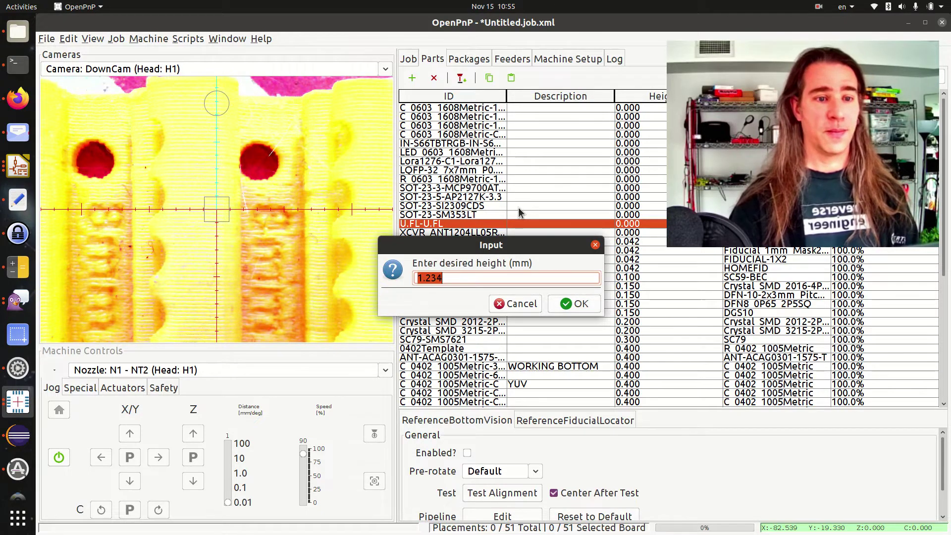
text(0.5)
key(Return)
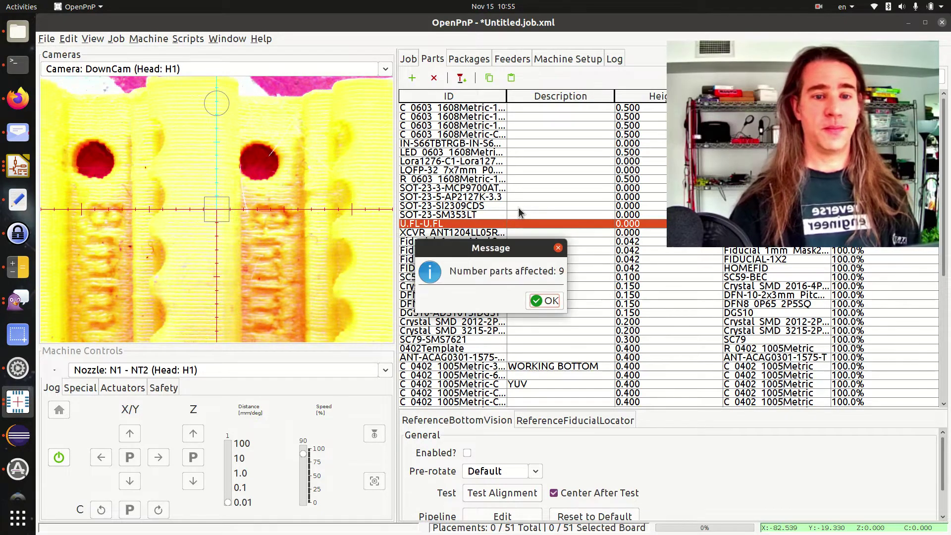
click(543, 301)
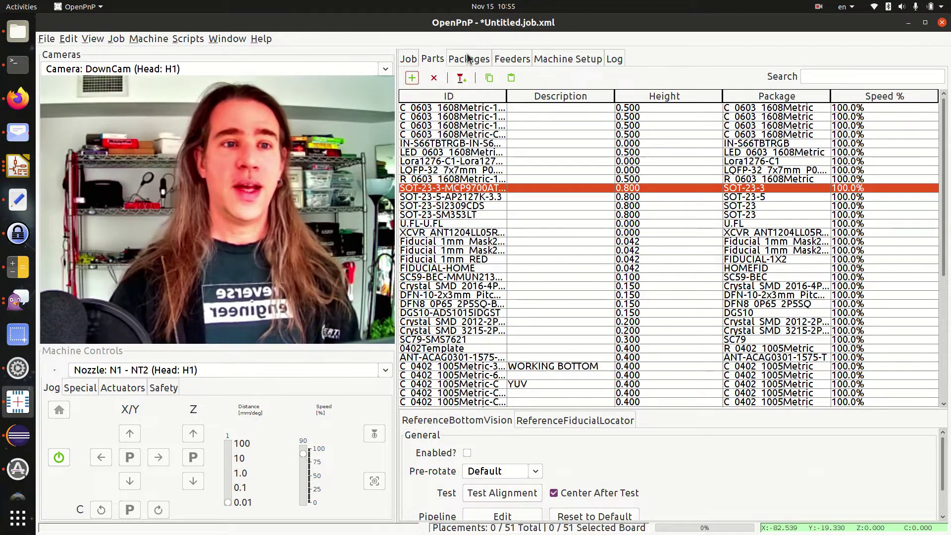
click(467, 55)
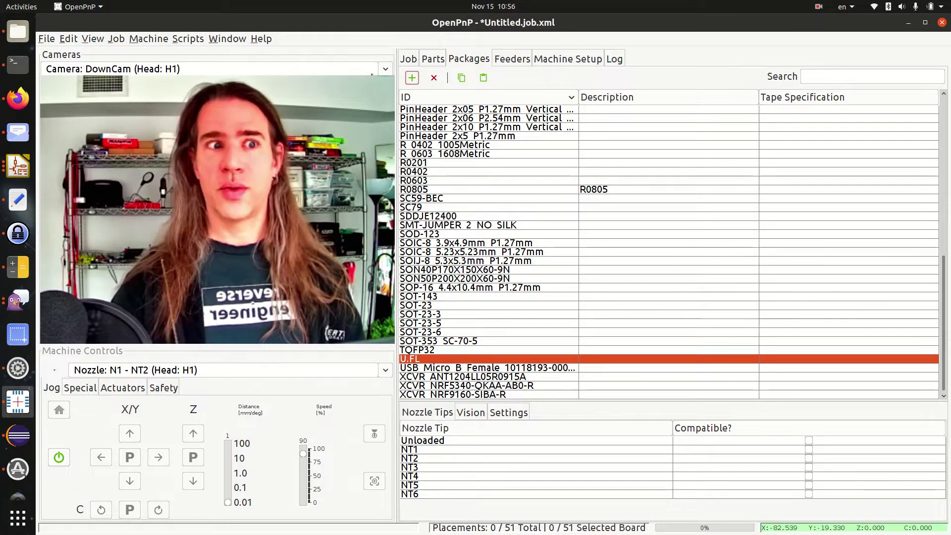
Run package_nozzletips.py and list the packages that have no nozzle tips
click(195, 41)
mouse_move(194, 58)
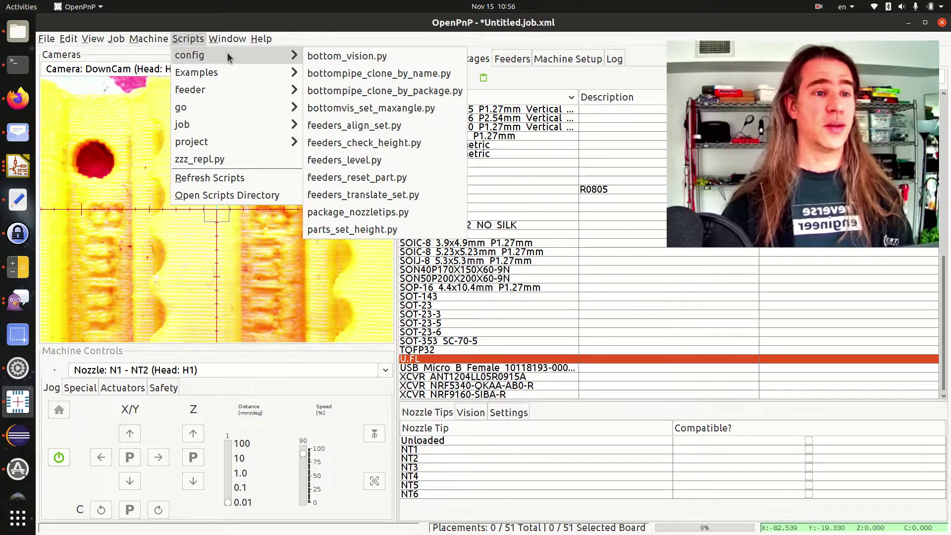
click(352, 212)
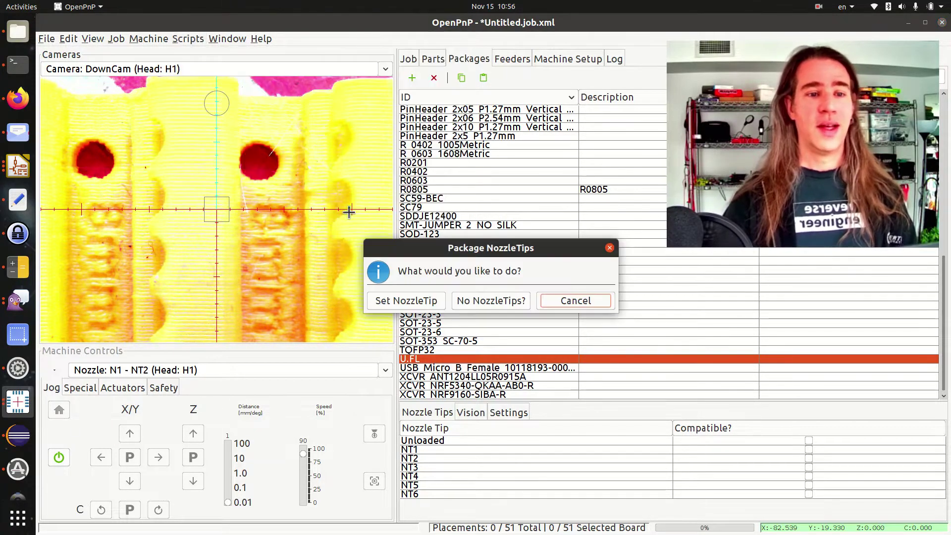
click(490, 299)
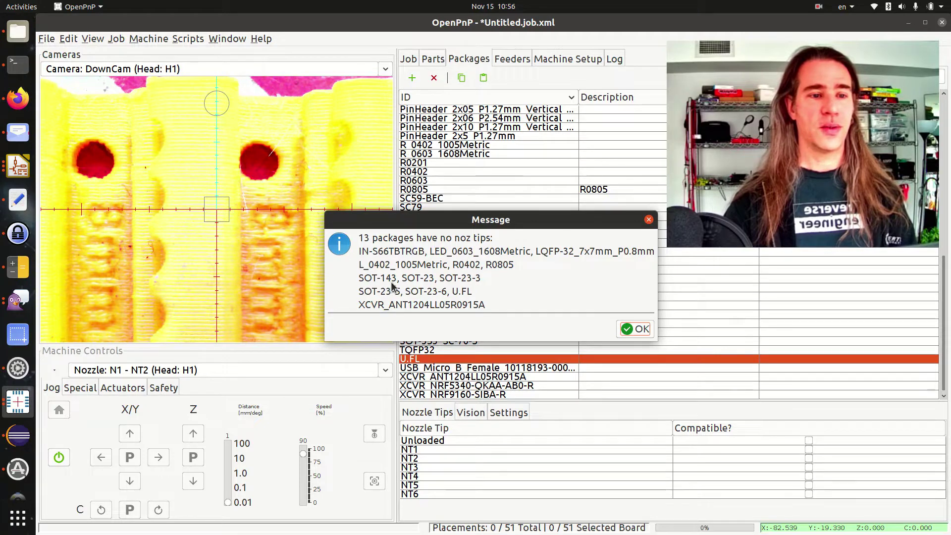
click(635, 330)
Assign nozzle tip NT2 to the four SOT-23 packages and verify on SOT-23-3
click(419, 302)
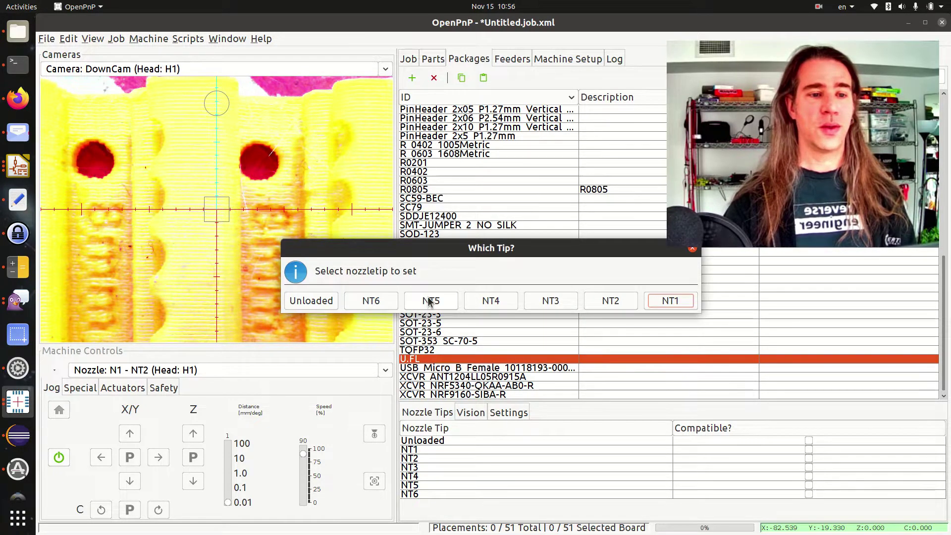
click(612, 301)
click(496, 281)
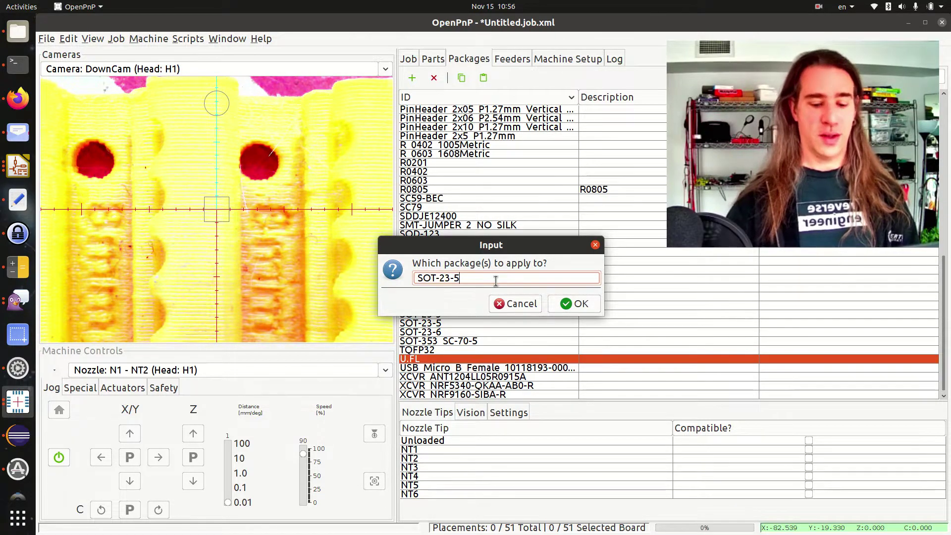
key(BackSpace)
key(BackSpace)
key(Return)
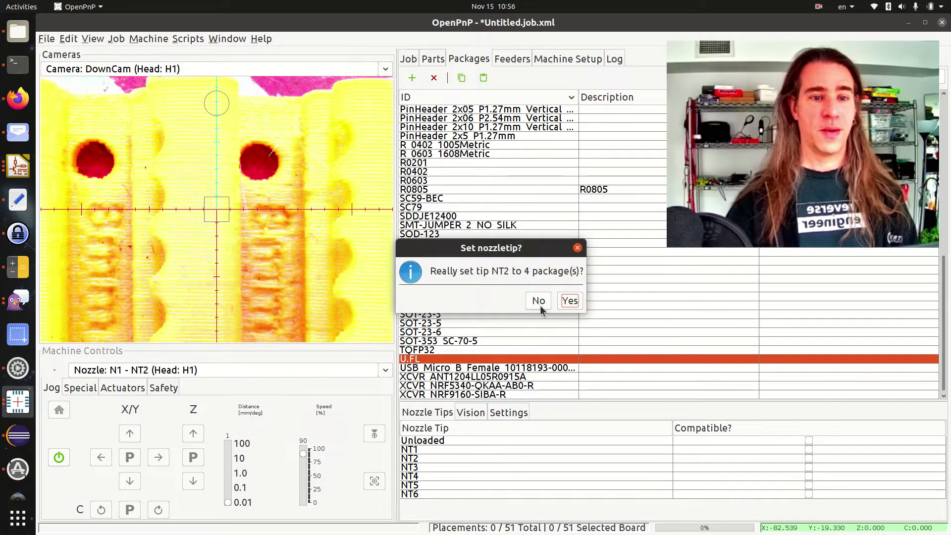
click(570, 300)
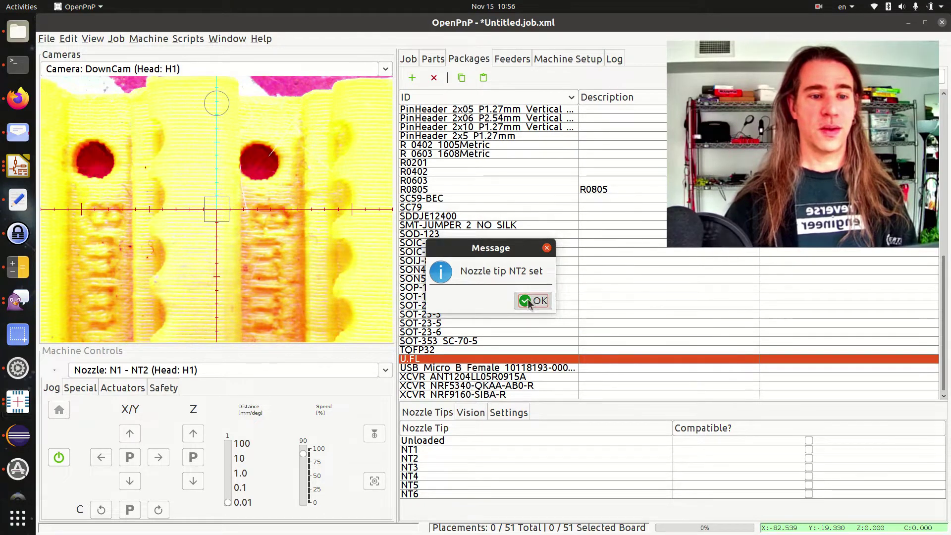
click(531, 300)
click(554, 301)
click(475, 313)
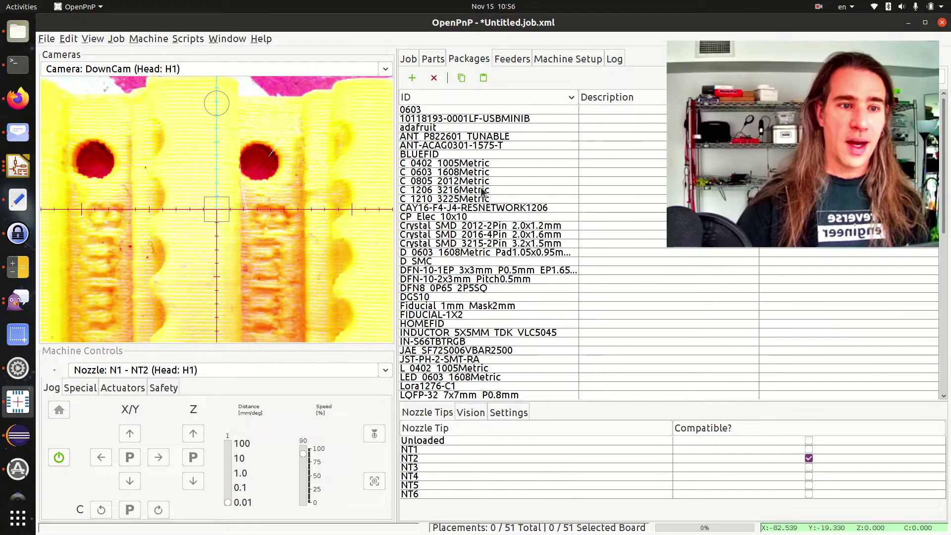
scroll(496, 273, up, 20)
Check the 0402 and 0603 packages' nozzle tips and list packages still without tips
click(470, 163)
click(471, 168)
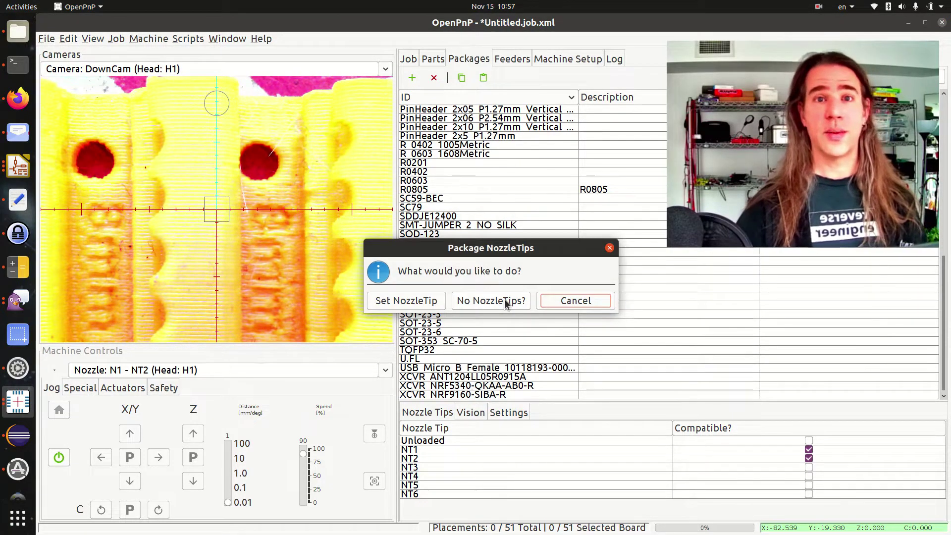
click(505, 300)
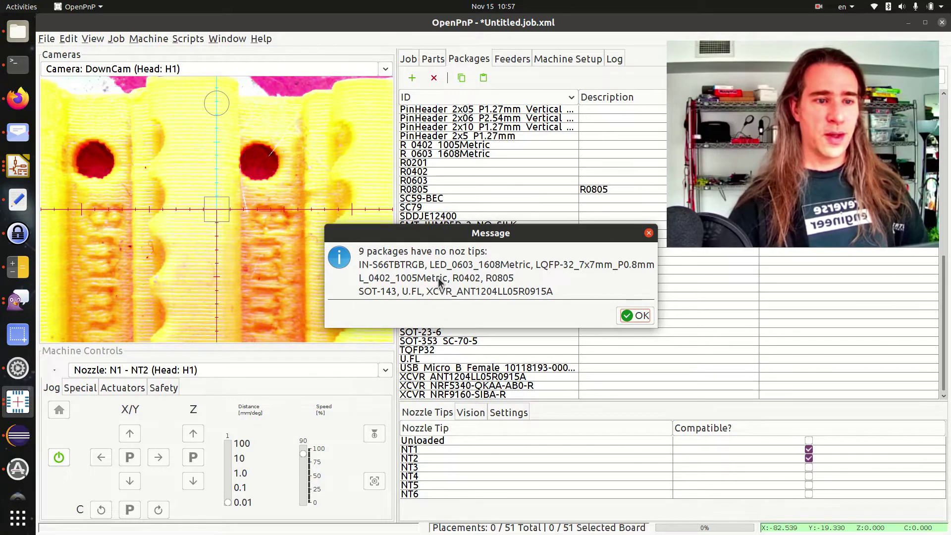
click(638, 317)
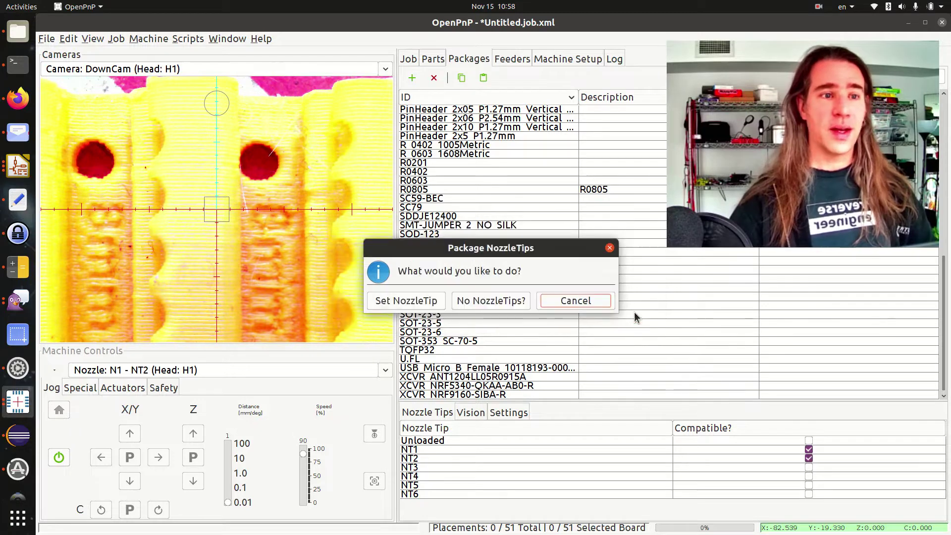
Assign nozzle tip NT1 to the two 0402 packages
click(416, 303)
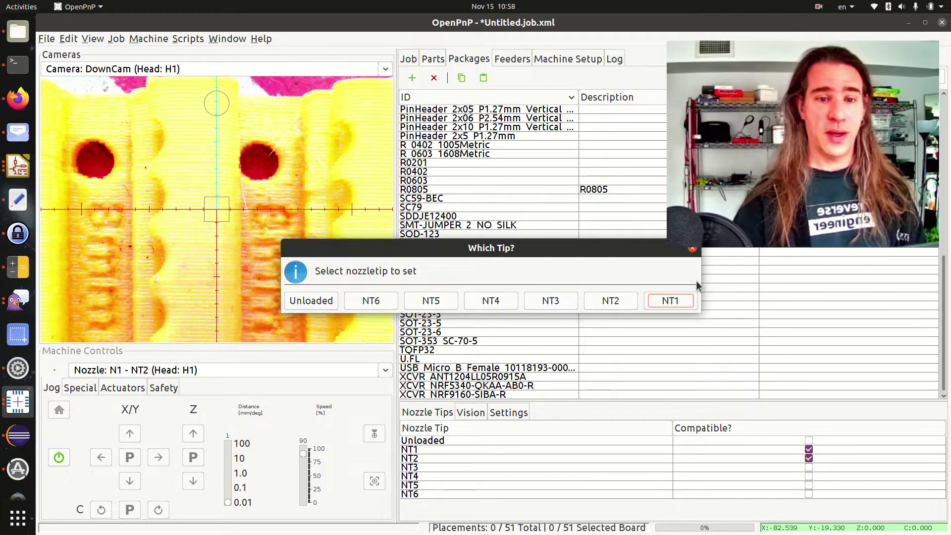
click(670, 301)
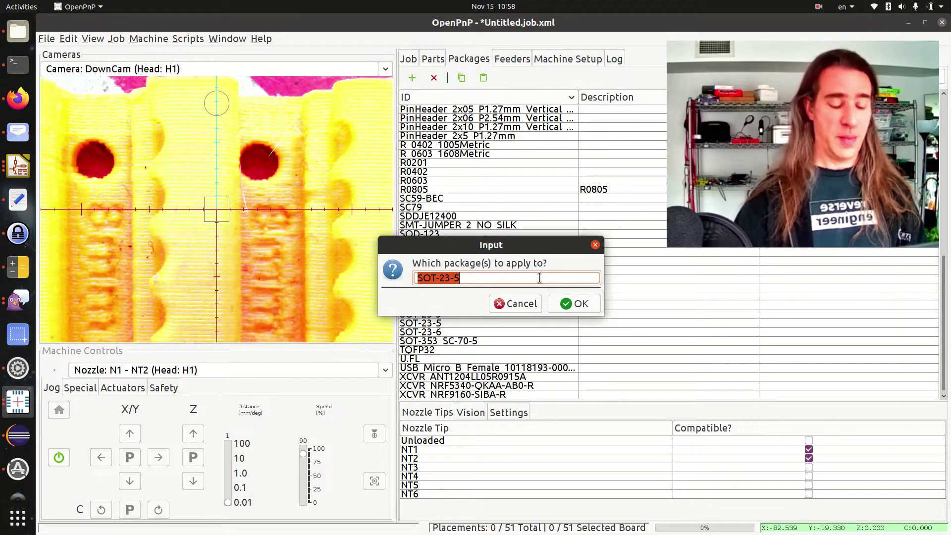
text(0402)
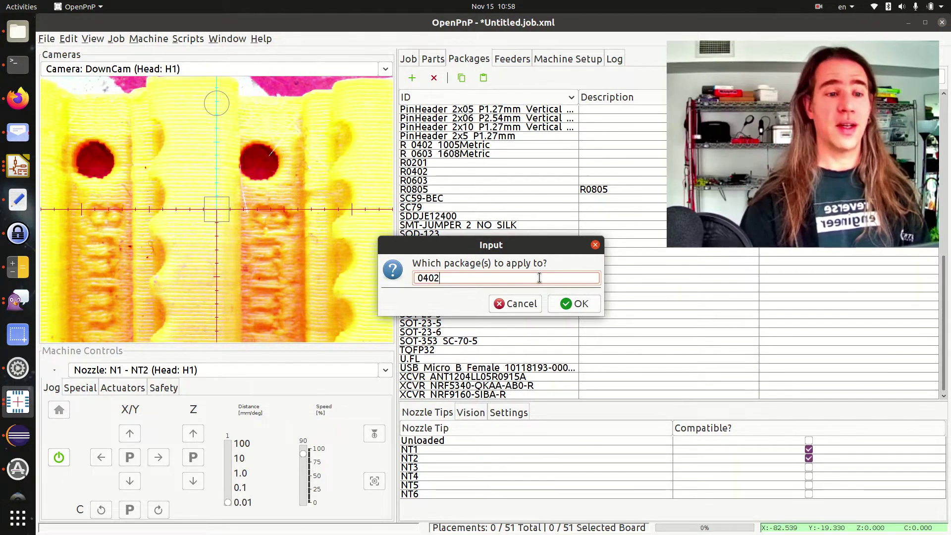
key(Return)
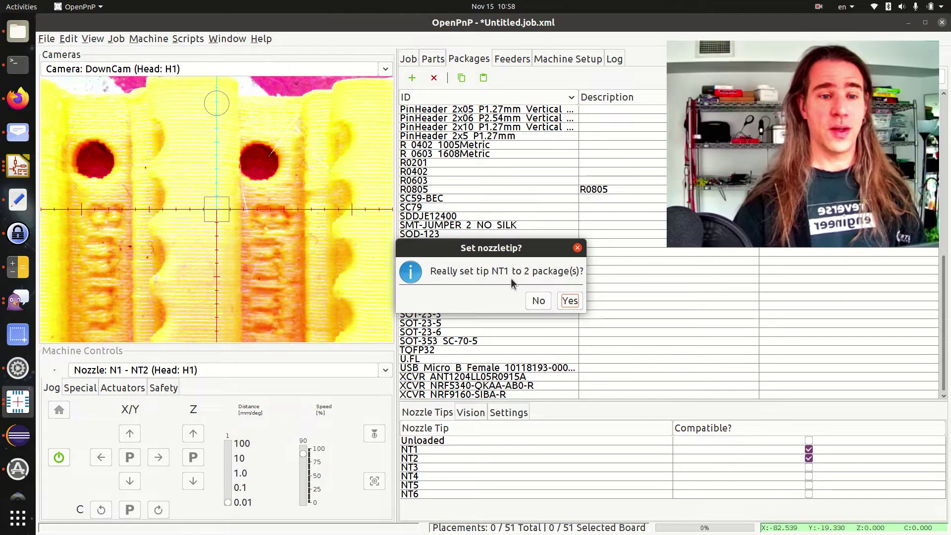
click(568, 303)
click(527, 299)
Confirm six packages remain without tips, close the script, and view the job's placements
click(528, 300)
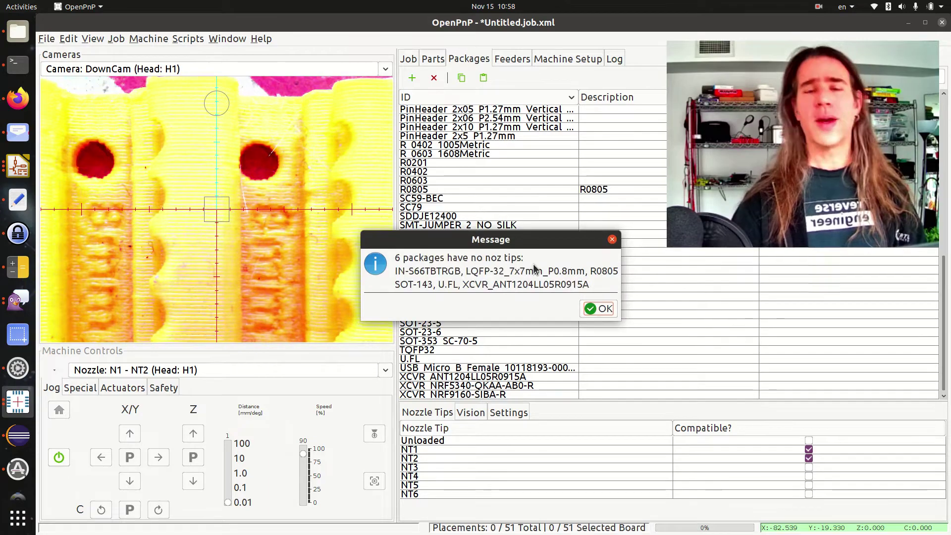
click(599, 308)
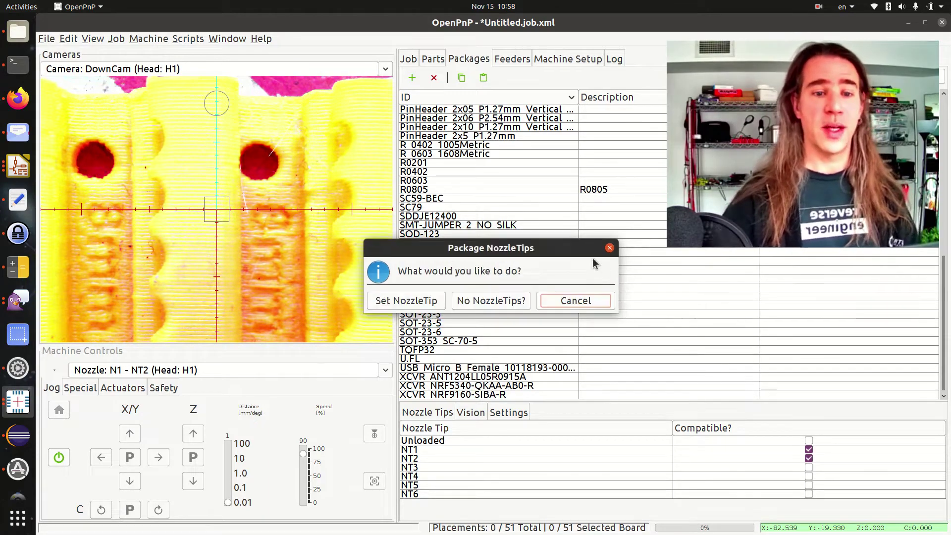
click(575, 301)
click(416, 60)
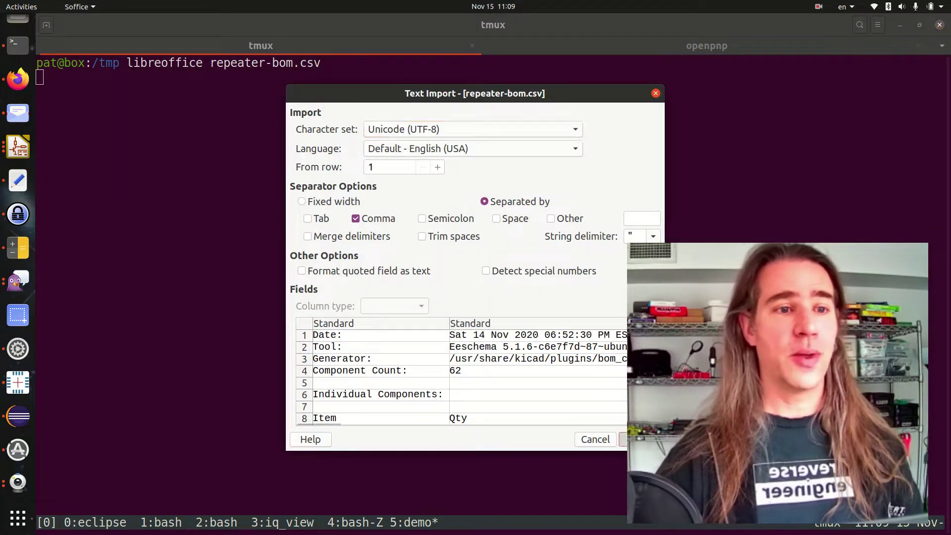
Import the BOM CSV and delete the 74 metadata rows above the Item table
key(Return)
scroll(223, 143, down, 12)
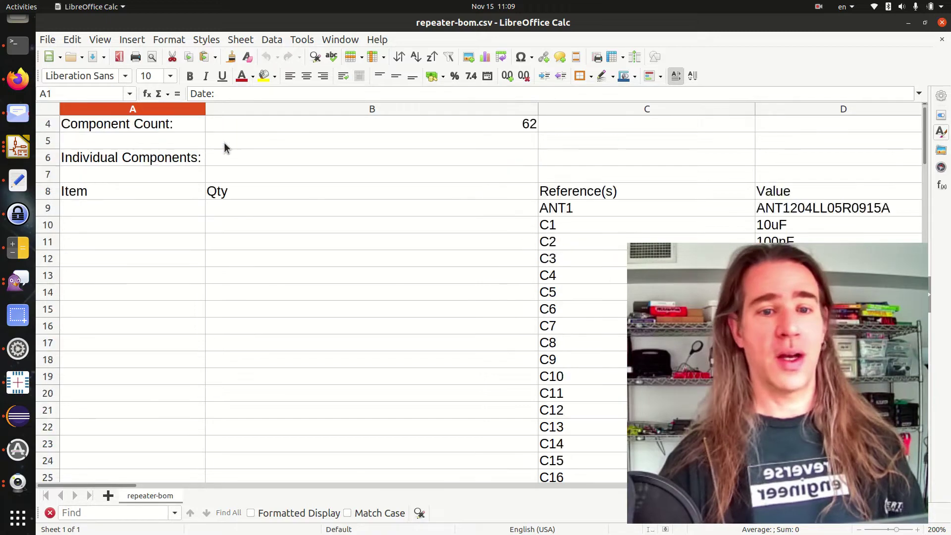
scroll(224, 143, up, 12)
scroll(224, 141, down, 19)
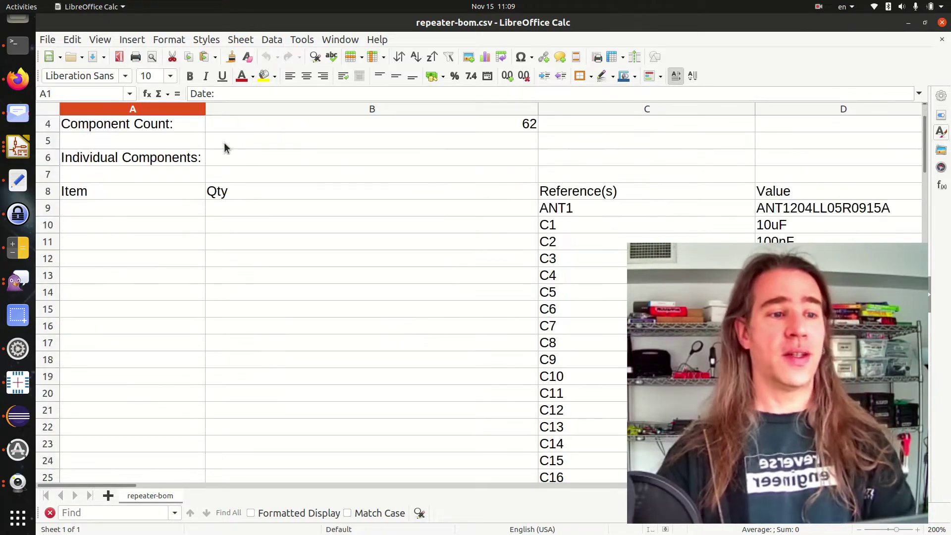
scroll(224, 142, down, 2)
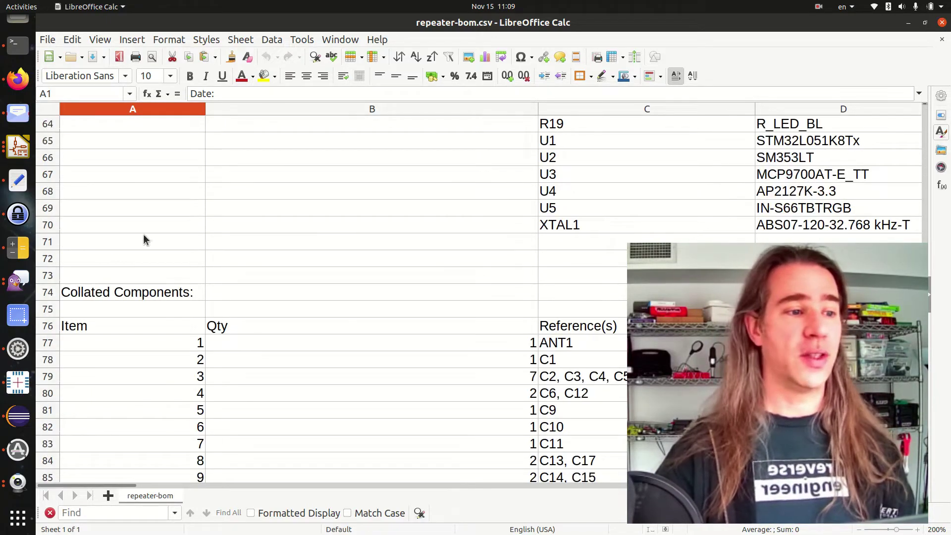
click(50, 295)
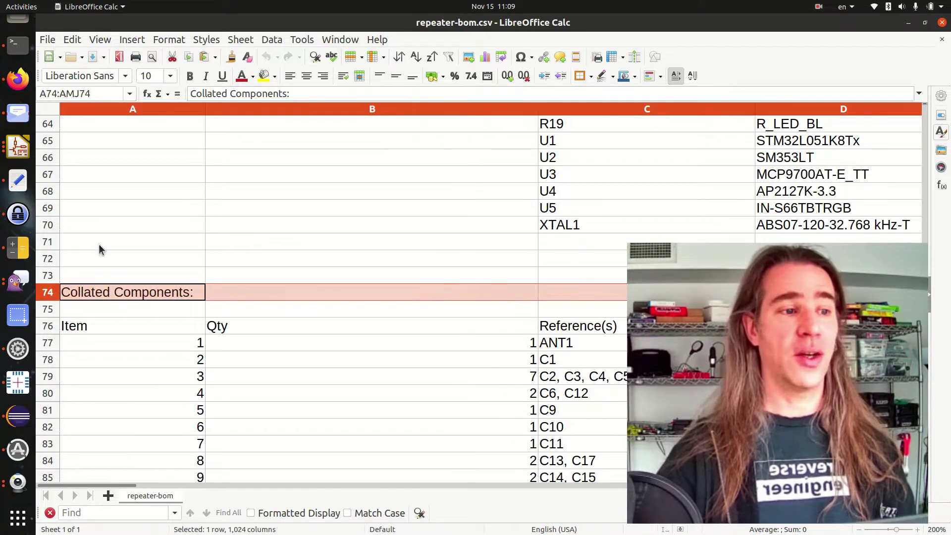
scroll(98, 245, up, 20)
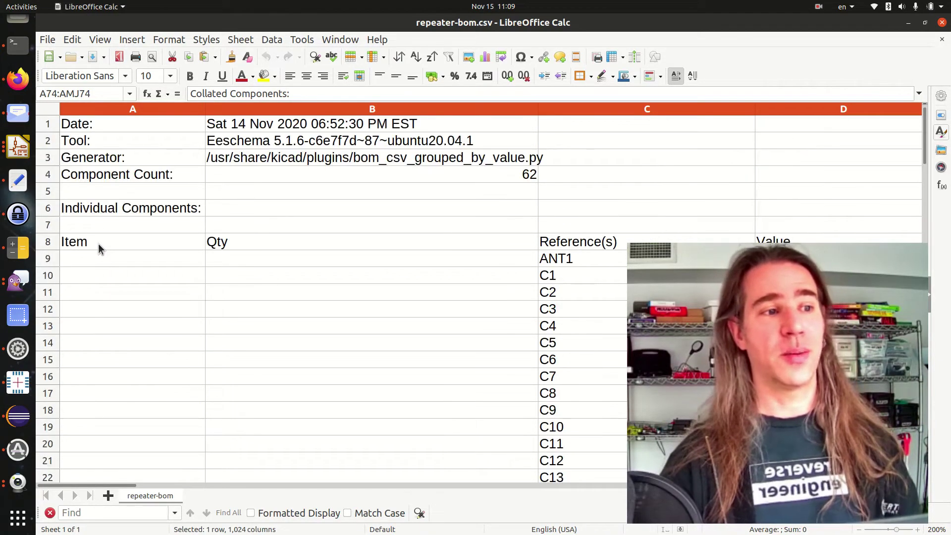
shift+click(50, 125)
right_click(50, 124)
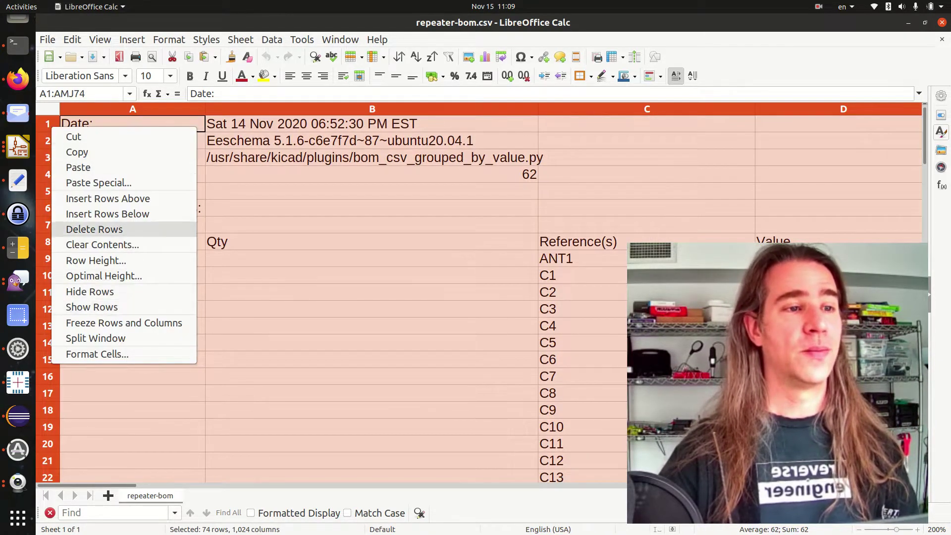
click(94, 229)
Delete the leftover empty first row and narrow the Qty column
right_click(48, 124)
click(94, 221)
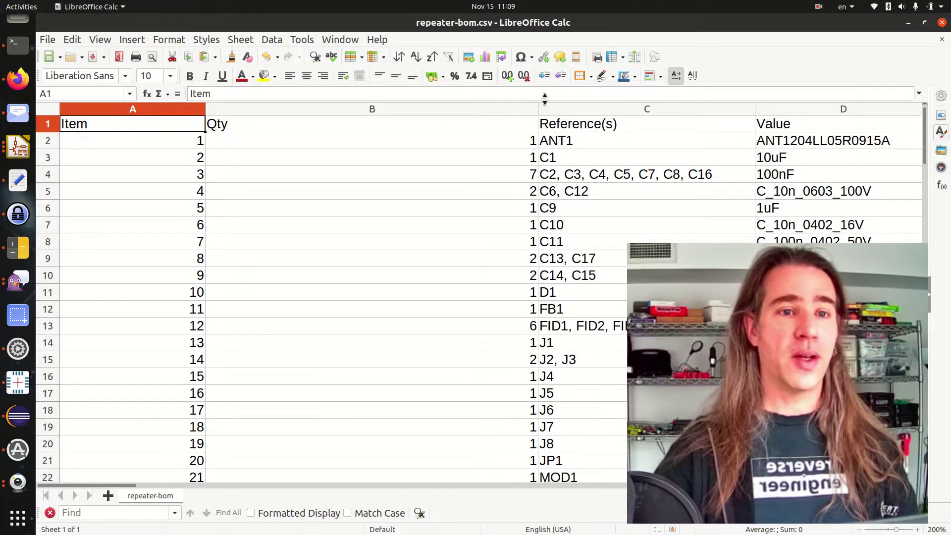
drag(530, 105, 262, 106)
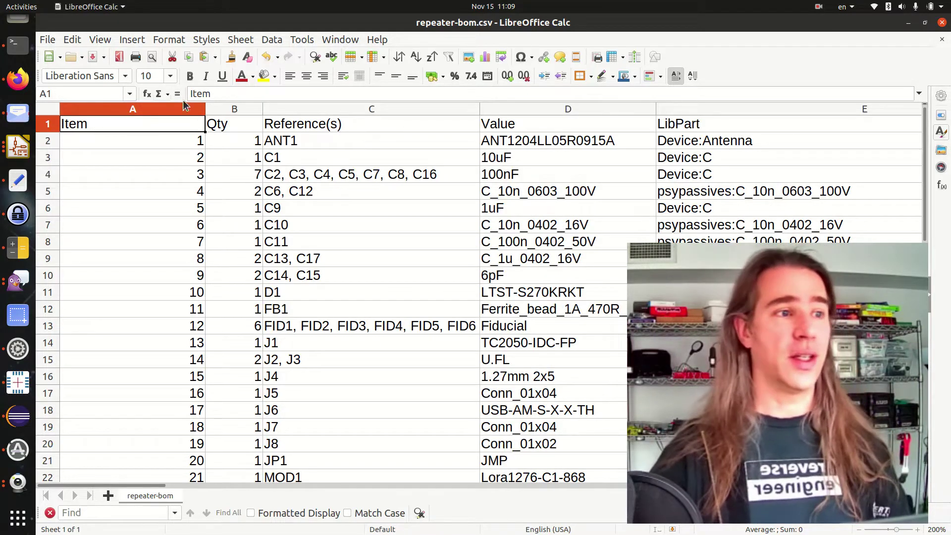
Run auto_feed_setup.py with /tmp/bom.csv and 2 boards per batch, applying the 24-feed mapping
key(alt+Tab)
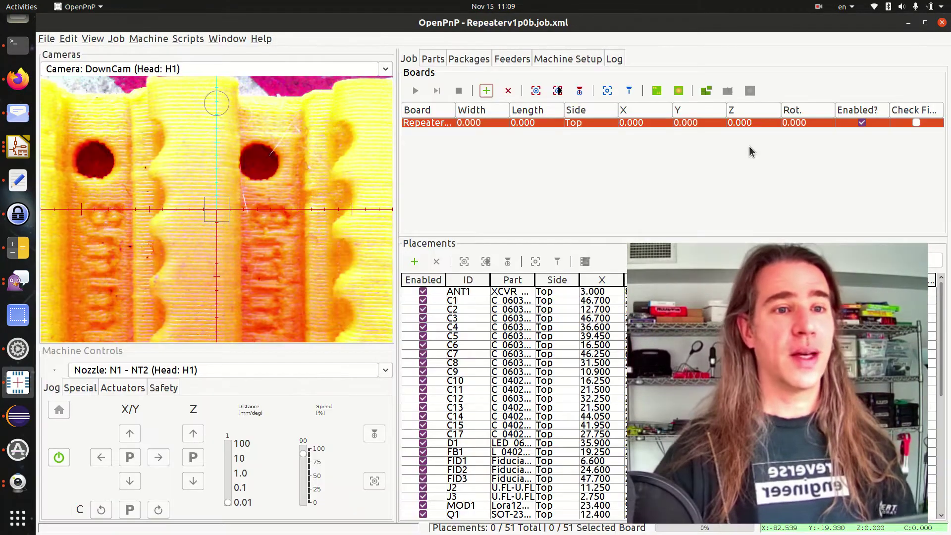
click(200, 42)
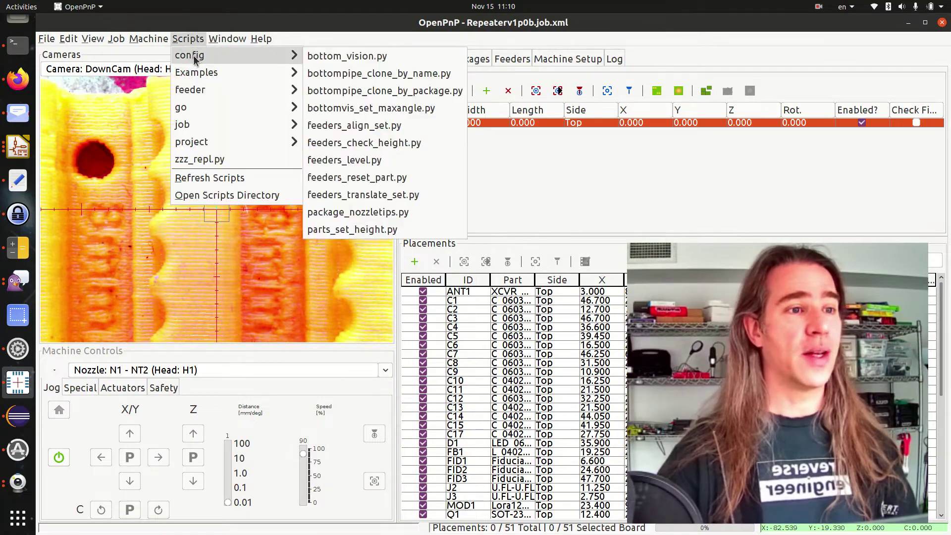
mouse_move(218, 143)
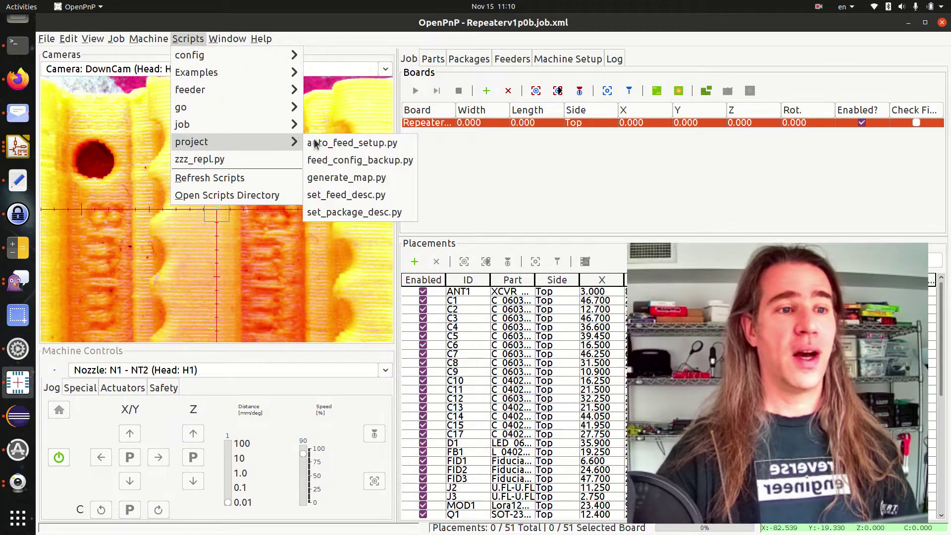
click(330, 142)
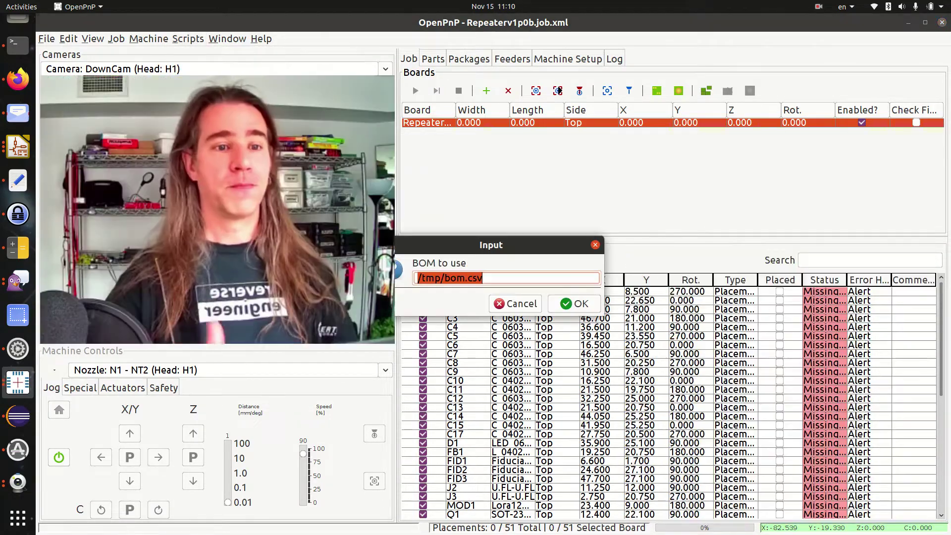
click(448, 280)
key(Return)
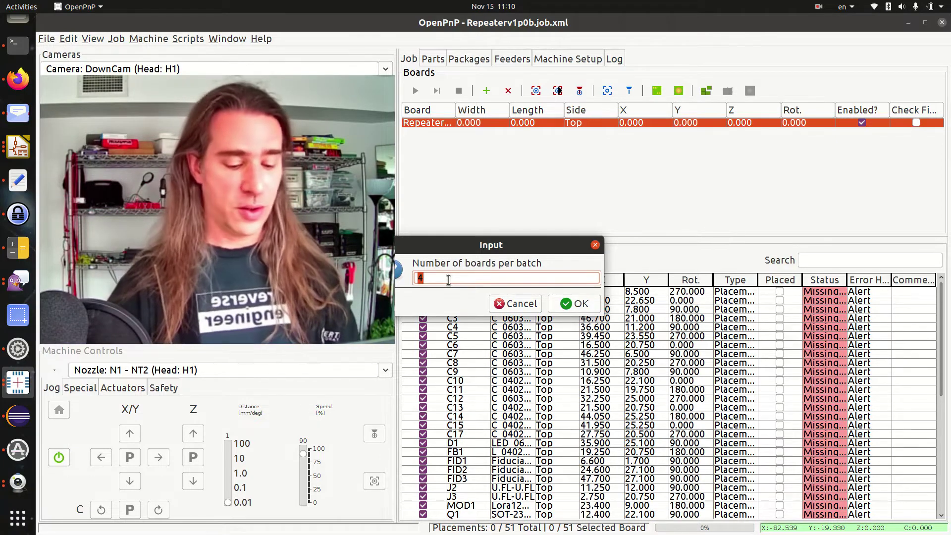
text(2)
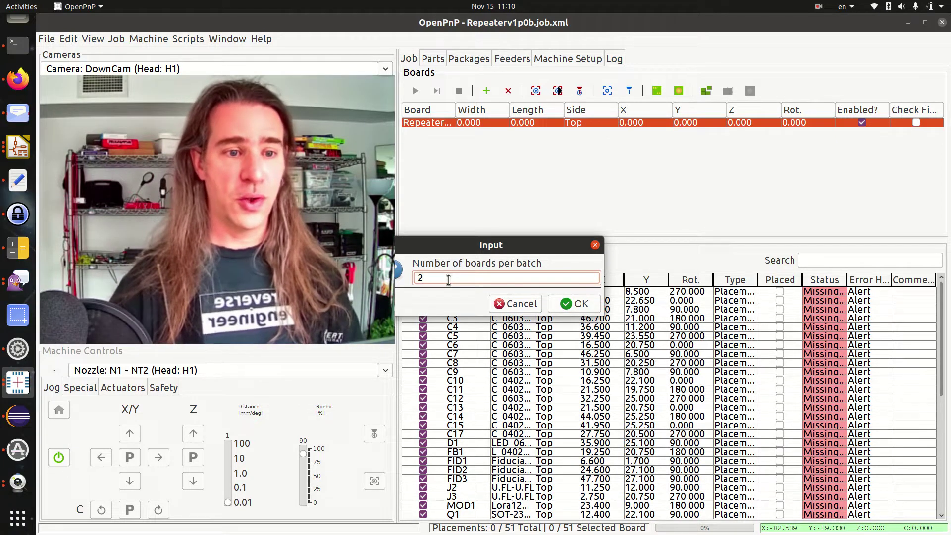
click(574, 304)
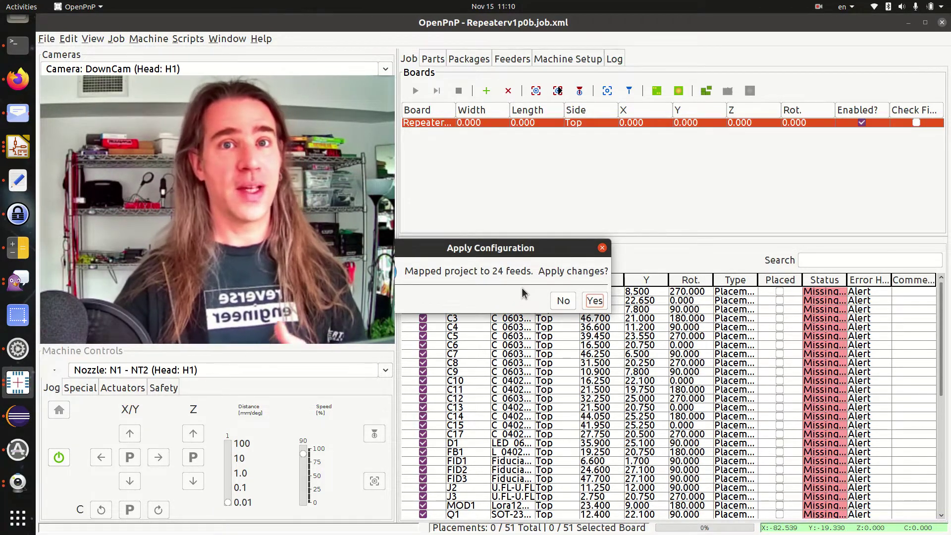
click(594, 301)
Dismiss the feeds summary and review the Feeders list before returning to the job
click(628, 302)
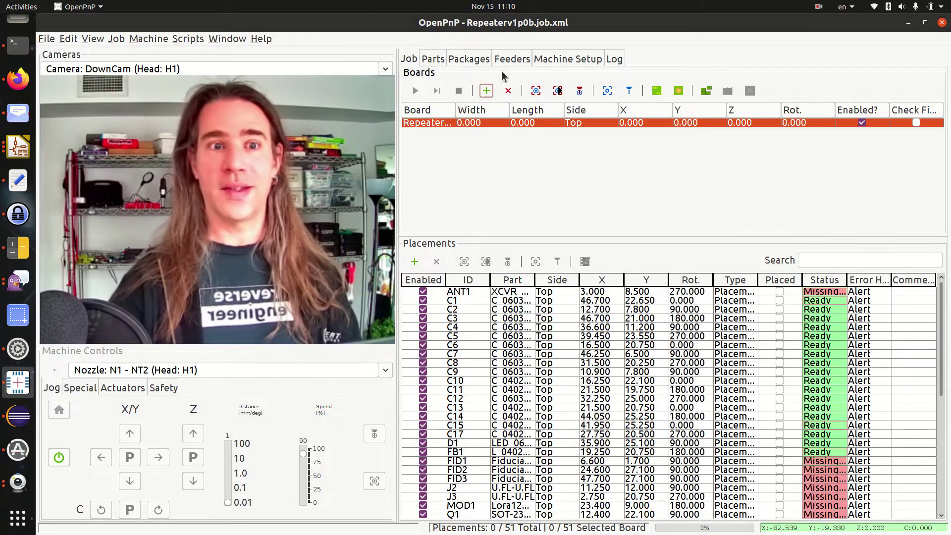
click(511, 58)
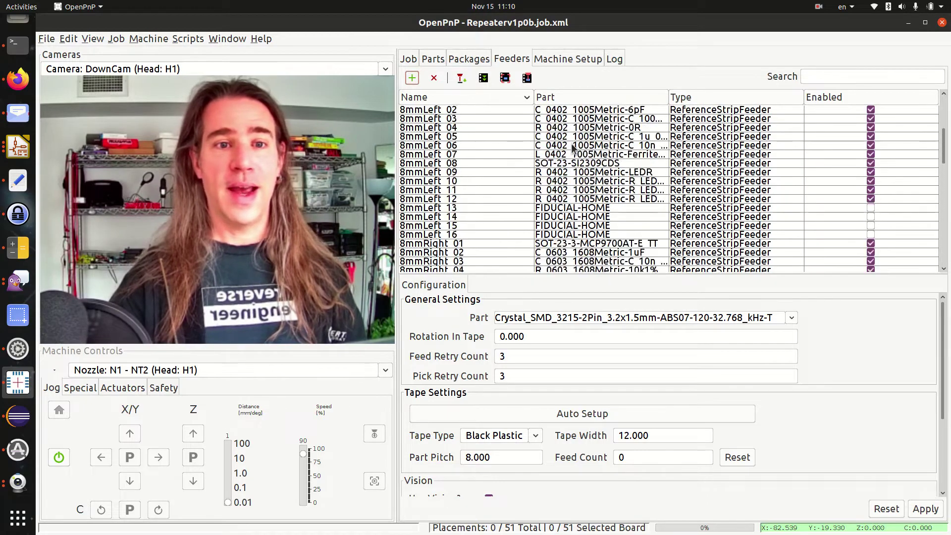
click(404, 58)
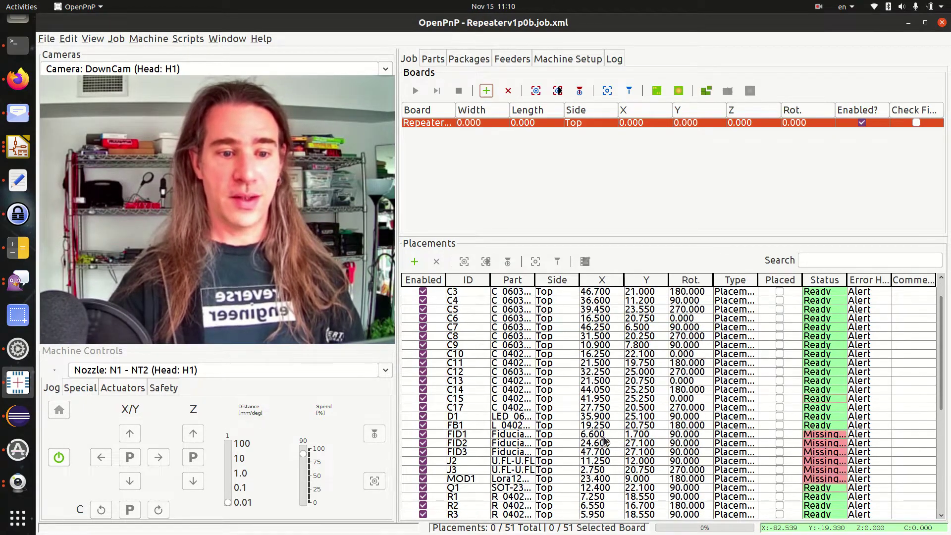
Set the Type of FID1, FID2 and FID3 to Fiducial in the Placements table
scroll(594, 431, down, 2)
click(734, 381)
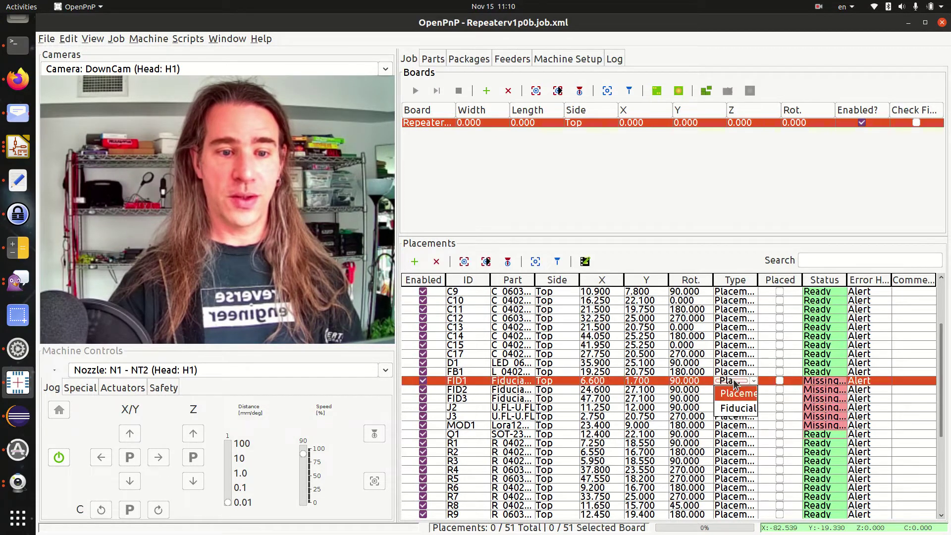
click(735, 389)
click(738, 417)
click(735, 398)
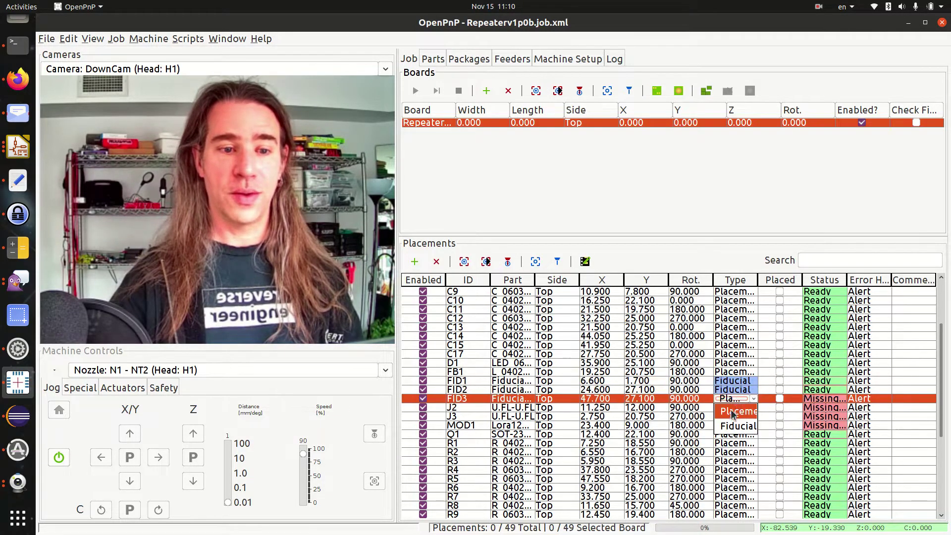
click(737, 427)
scroll(737, 406, down, 5)
scroll(738, 397, up, 8)
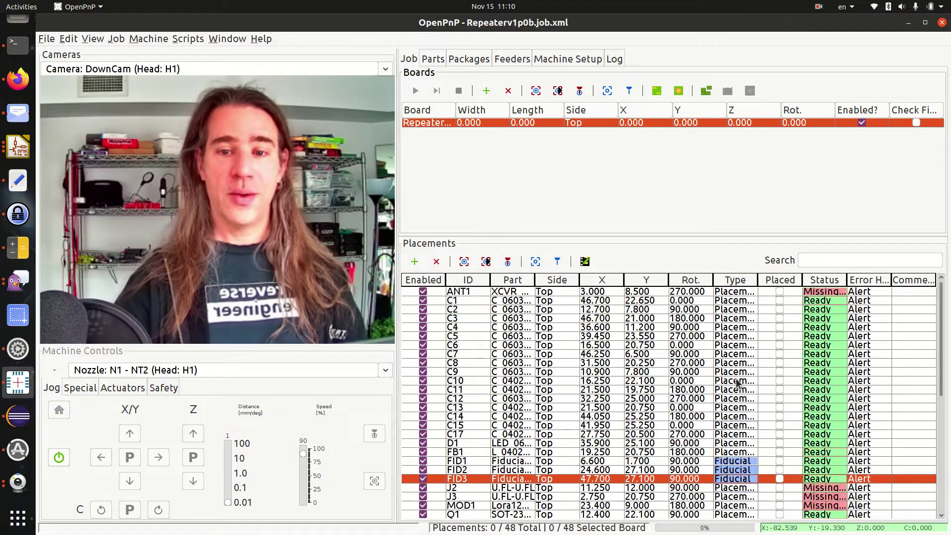
scroll(738, 386, down, 8)
scroll(737, 382, up, 8)
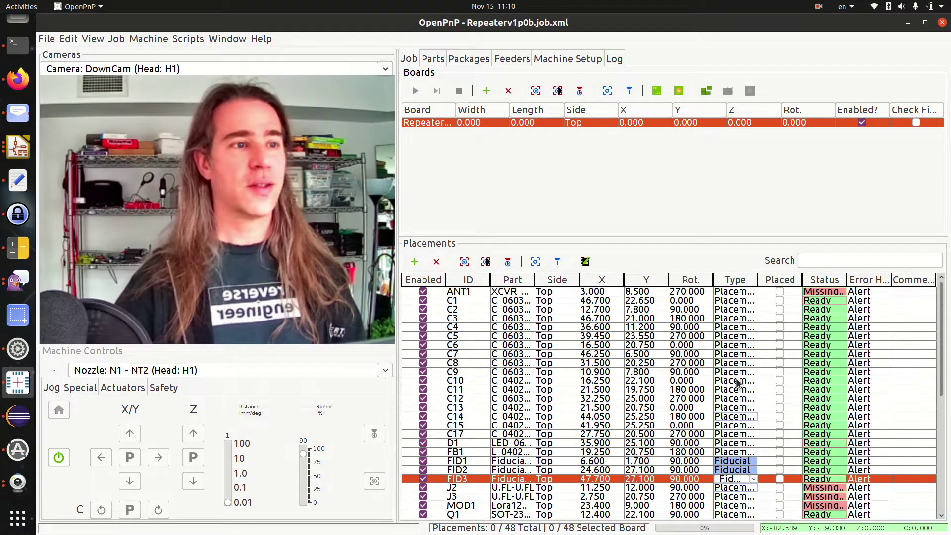
click(736, 478)
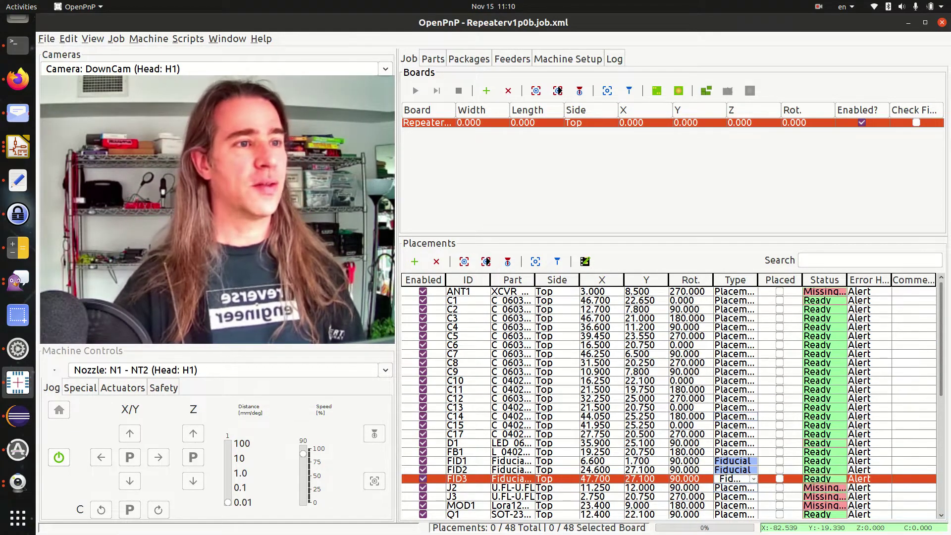
Run generate_map.py to save the Sprinkl Repeater feeder map as /tmp/aaa.svg
click(188, 40)
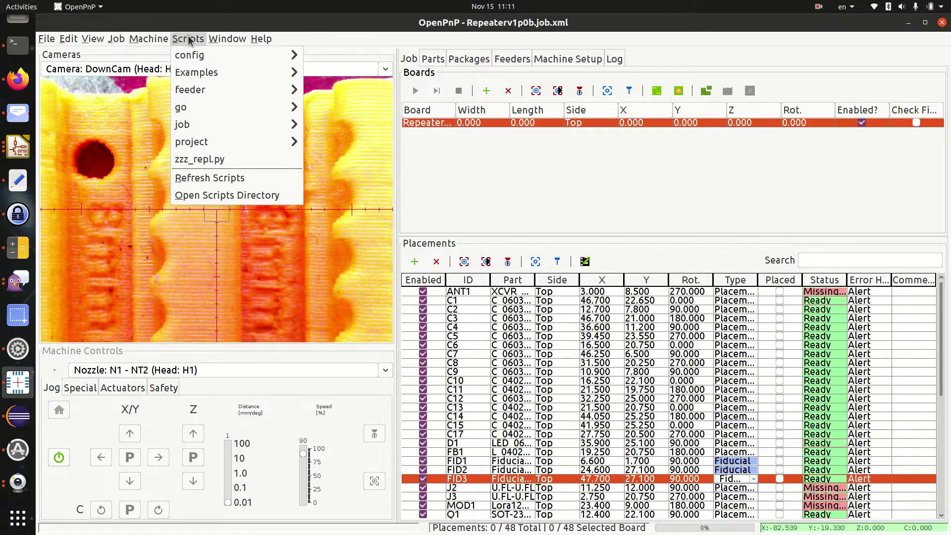
mouse_move(225, 144)
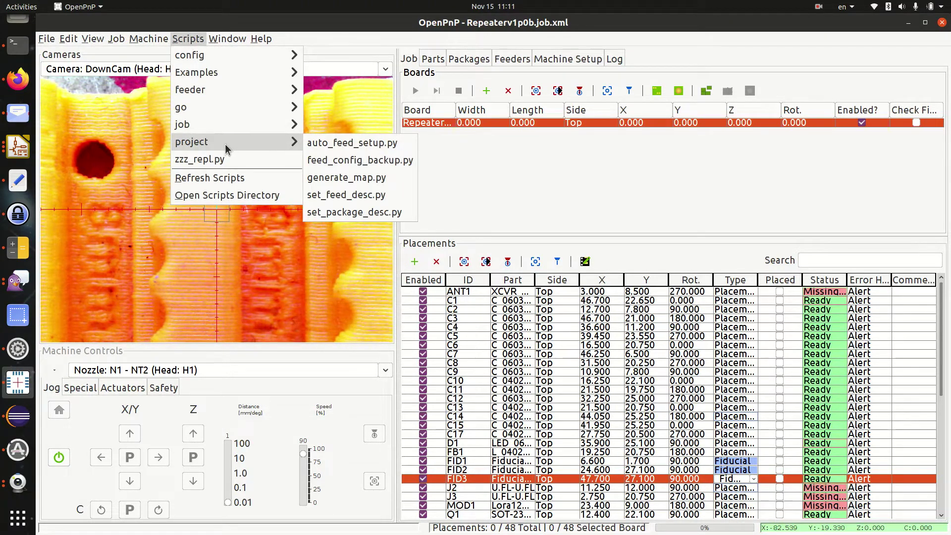
click(349, 176)
key(Return)
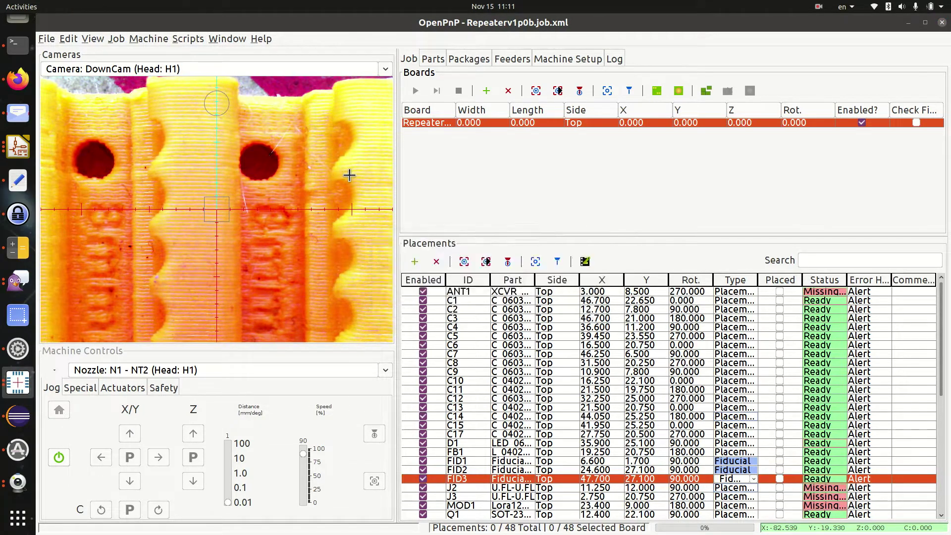
text(/tmp/aaa.svg)
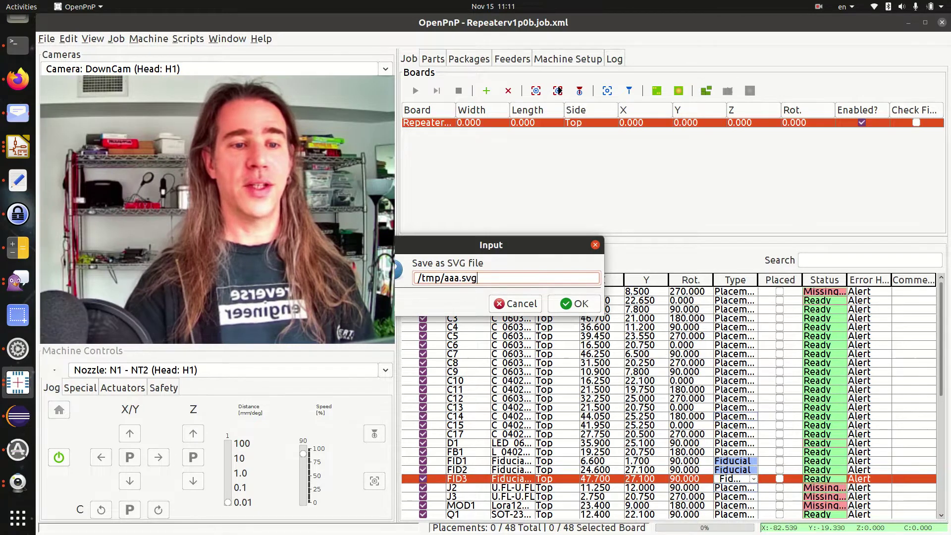
key(Return)
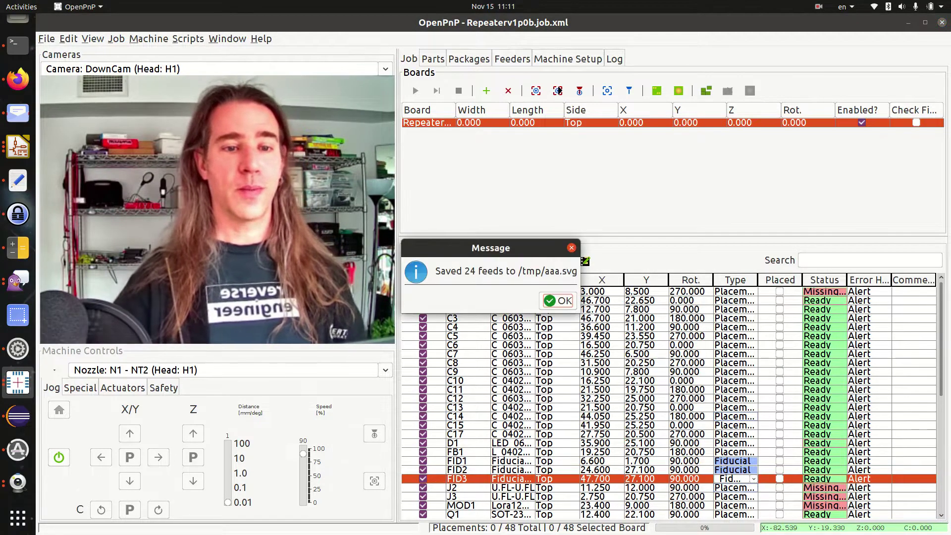
key(Return)
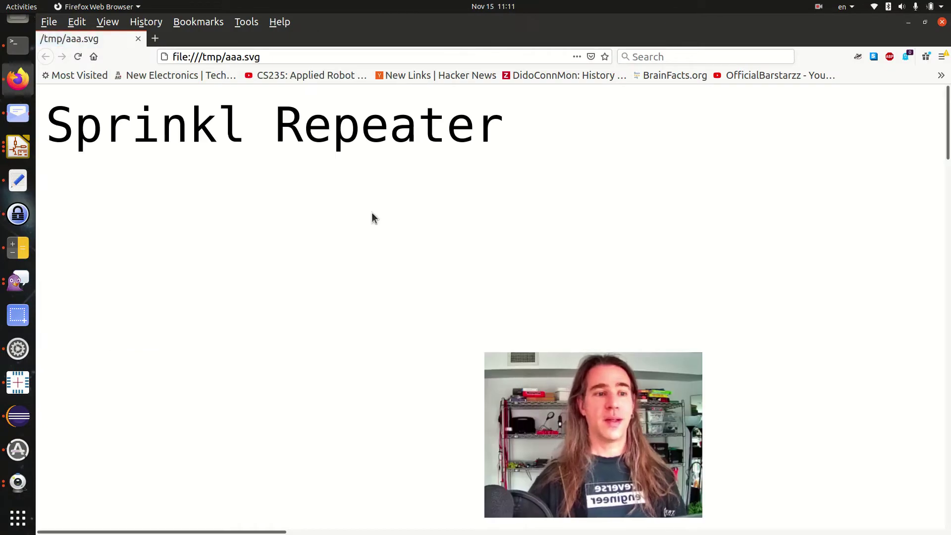
Scroll through the aaa.svg map checking the 8mmLeft and 16mmX3 labels, then return to OpenPnP
ctrl+scroll(372, 212, down, 3)
scroll(371, 212, down, 3)
scroll(372, 212, down, 3)
ctrl+scroll(372, 212, down, 3)
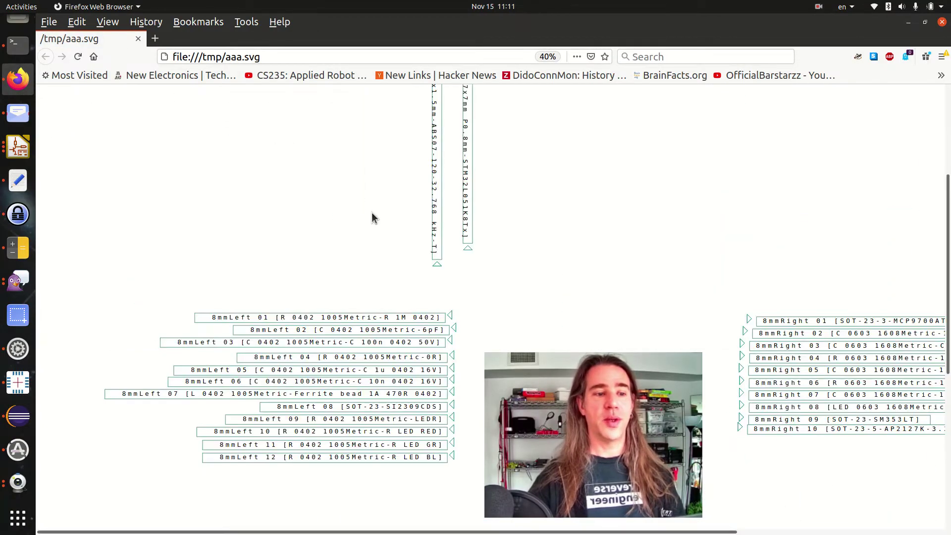
scroll(351, 329, down, 3)
ctrl+scroll(352, 329, up, 3)
scroll(351, 329, down, 3)
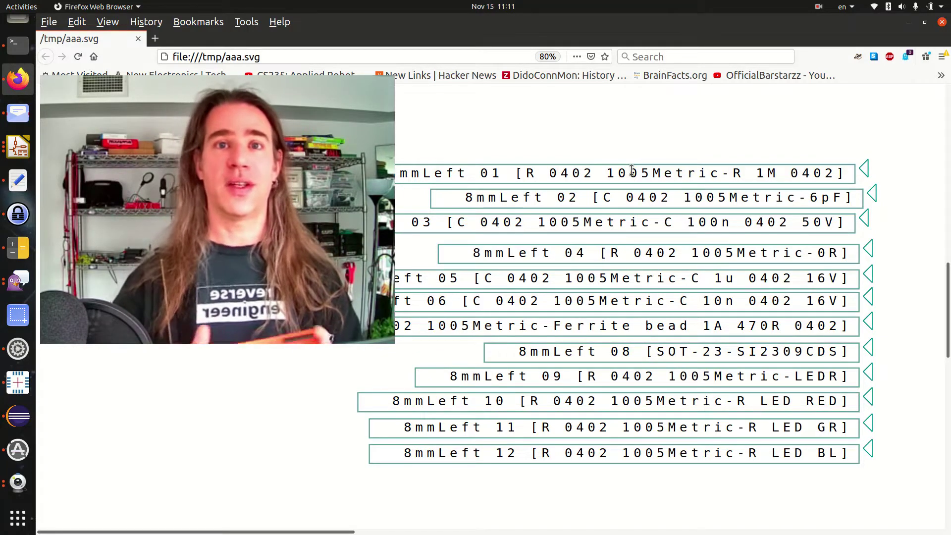
scroll(632, 170, up, 1)
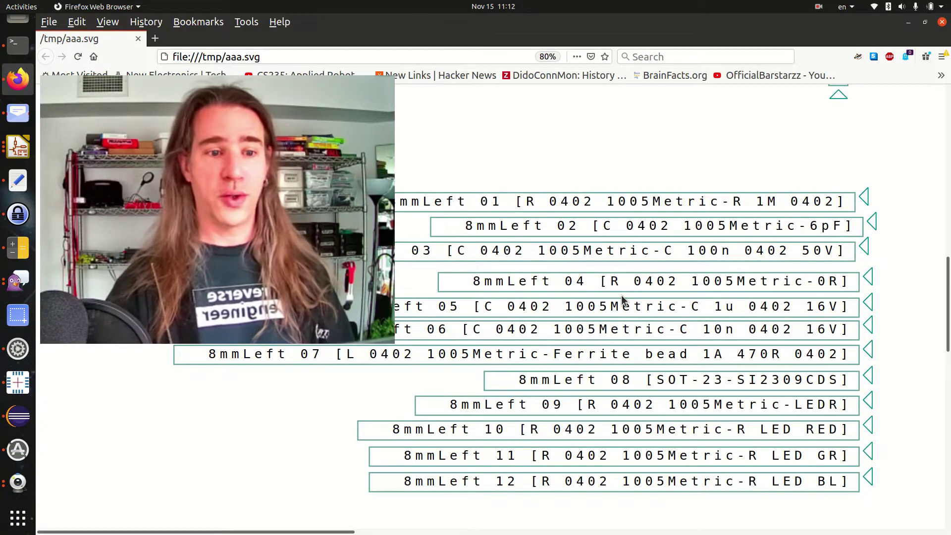
scroll(598, 337, right, 2)
scroll(599, 338, right, 10)
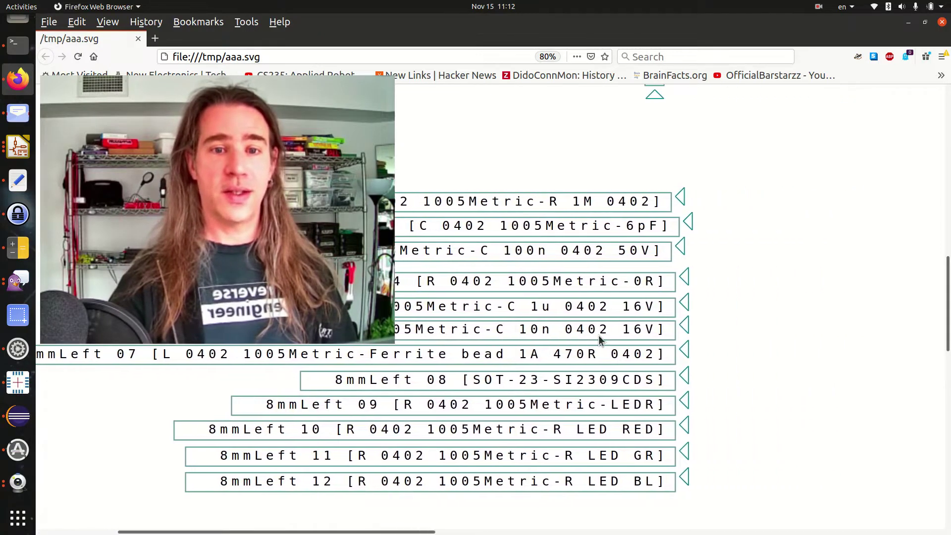
scroll(598, 335, right, 10)
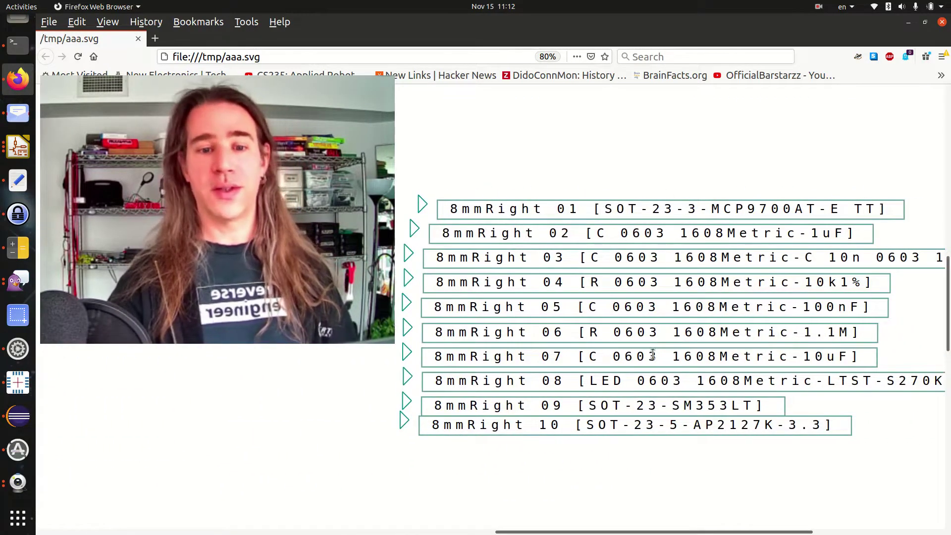
ctrl+scroll(653, 354, down, 3)
scroll(486, 279, up, 3)
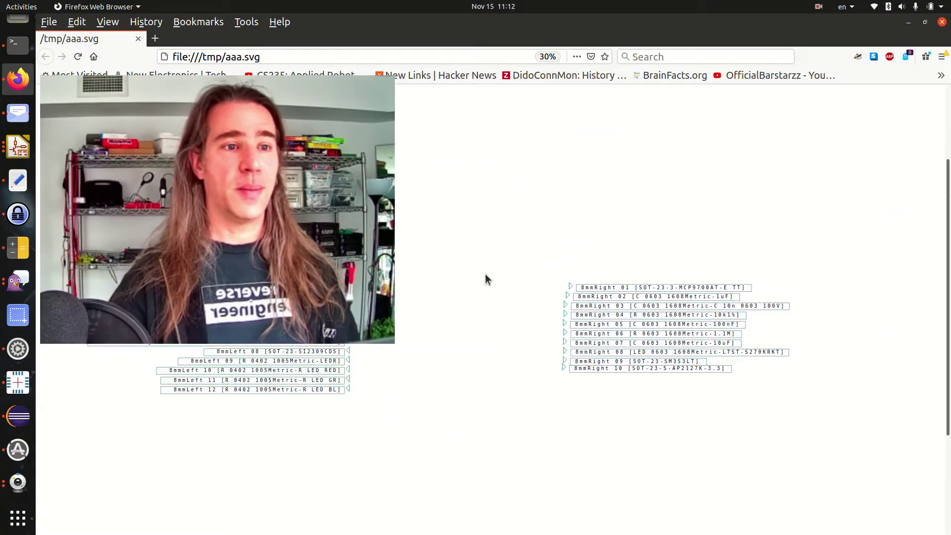
scroll(486, 279, down, 2)
ctrl+scroll(486, 279, up, 1)
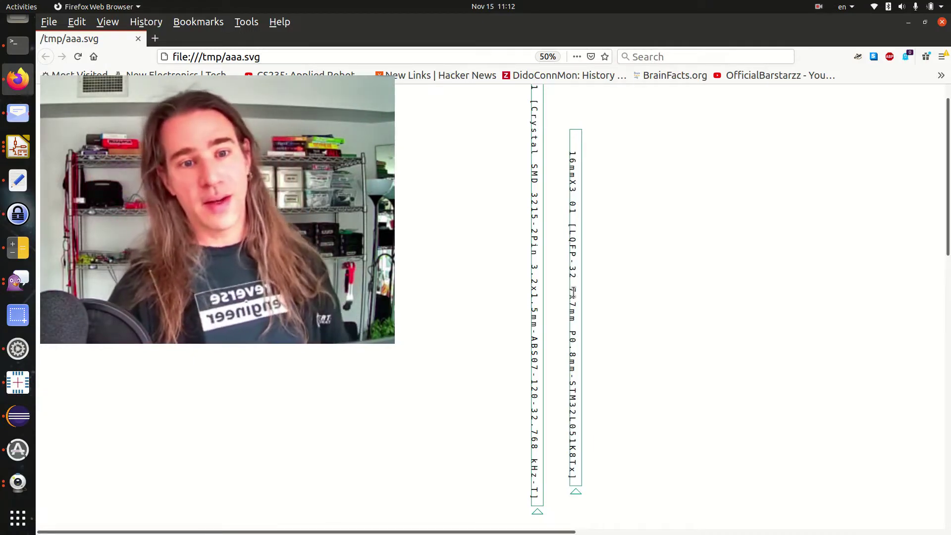
scroll(573, 292, up, 1)
scroll(574, 292, down, 5)
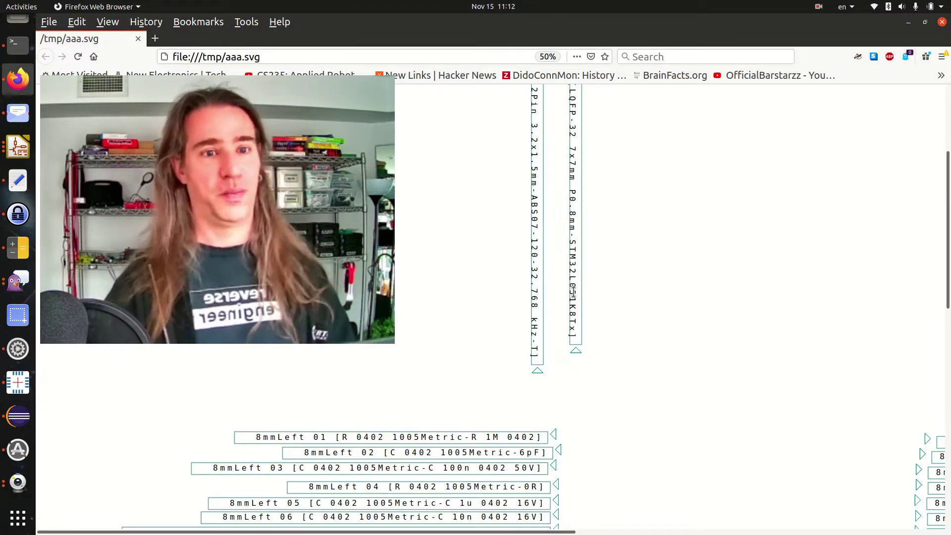
scroll(540, 340, down, 5)
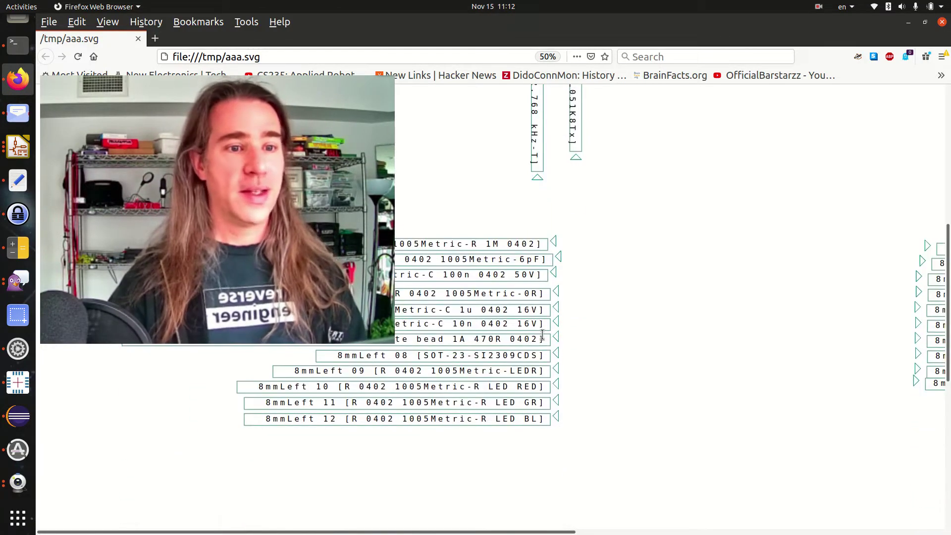
key(alt+Tab)
scroll(557, 347, down, 5)
Scroll through the job's Placements table, then bring KiCad's Repeater.sch schematic forward
scroll(557, 347, up, 4)
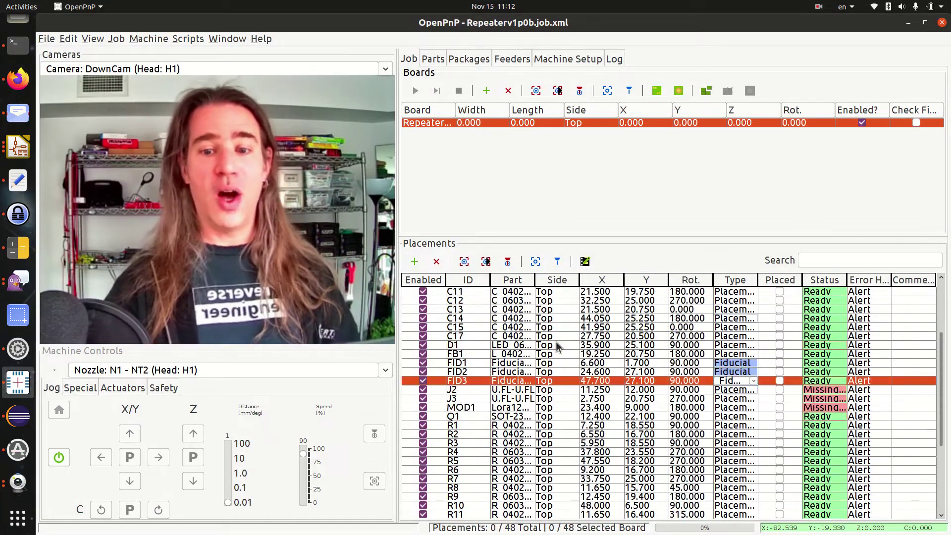
scroll(557, 347, down, 5)
scroll(557, 347, up, 8)
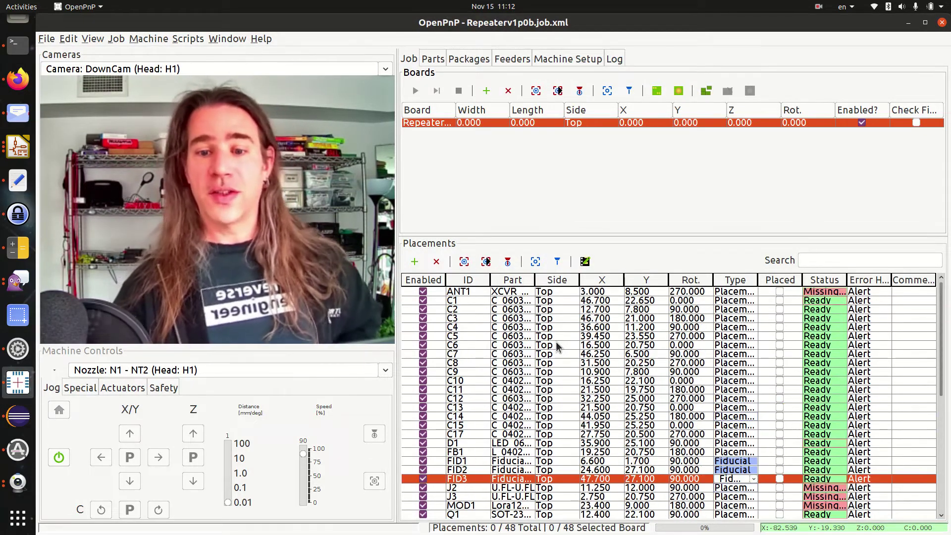
scroll(557, 346, down, 3)
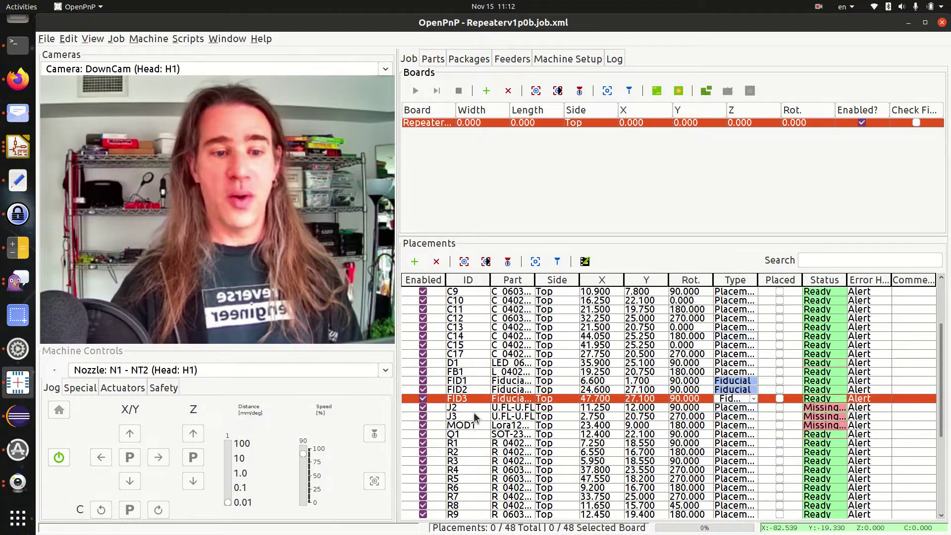
scroll(641, 438, down, 5)
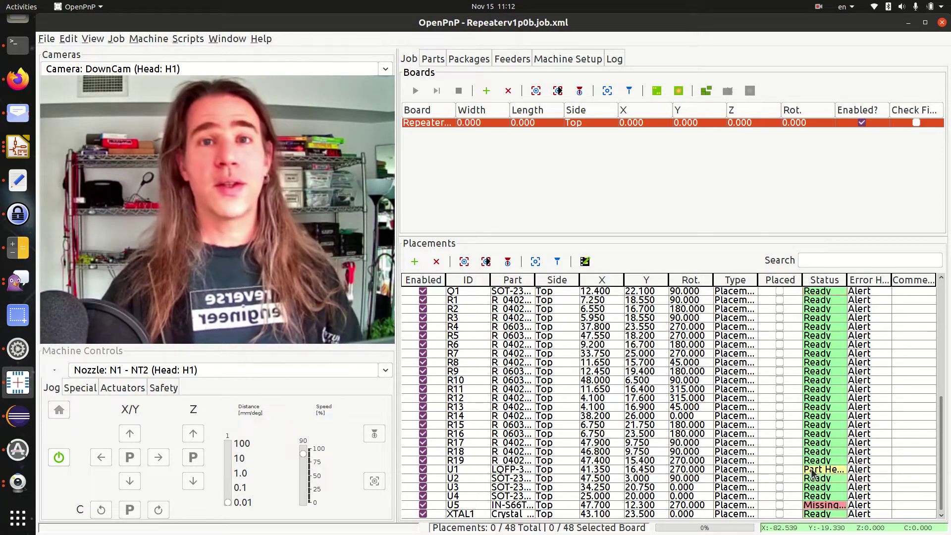
scroll(813, 474, up, 9)
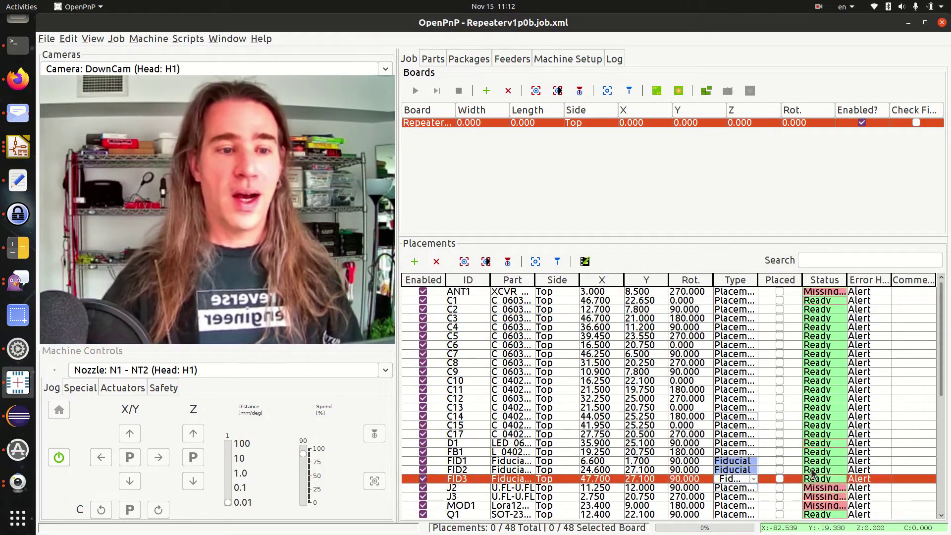
scroll(721, 442, down, 7)
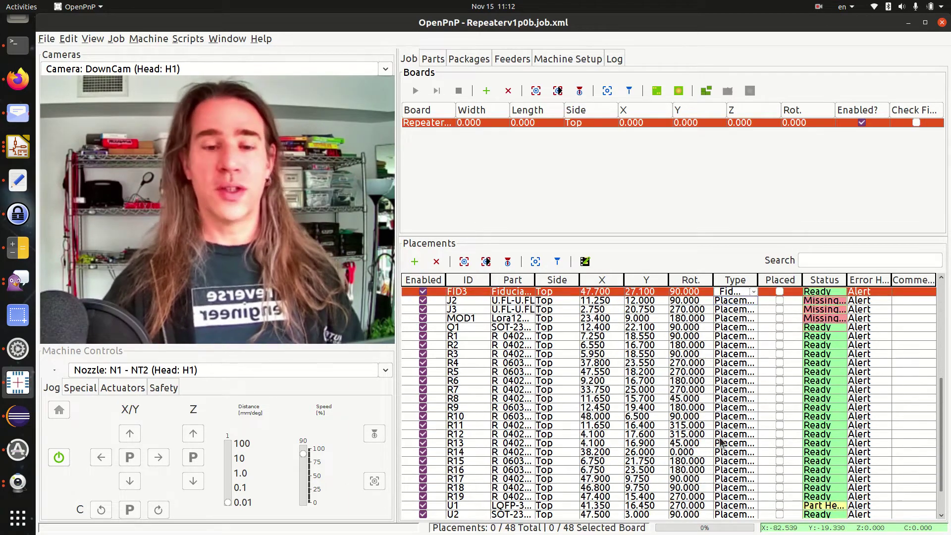
scroll(721, 442, down, 2)
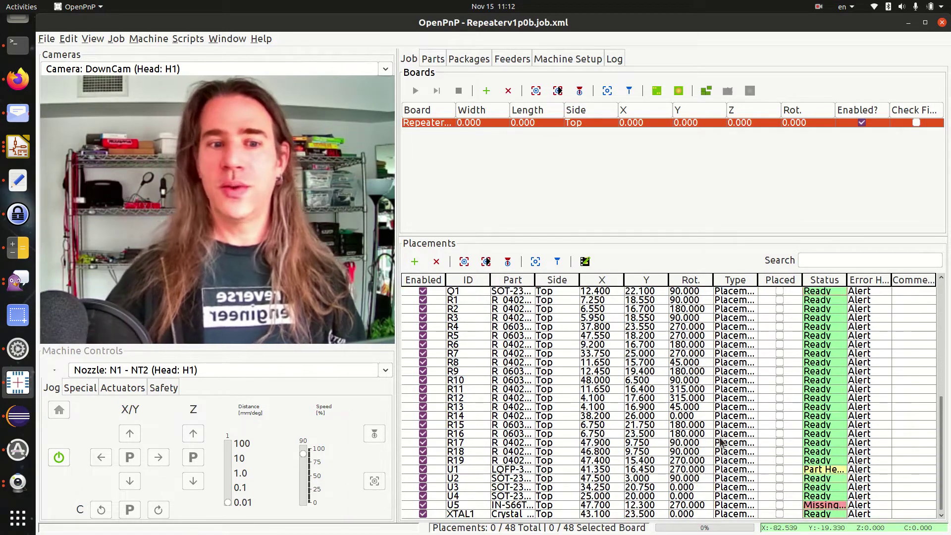
key(alt+Tab)
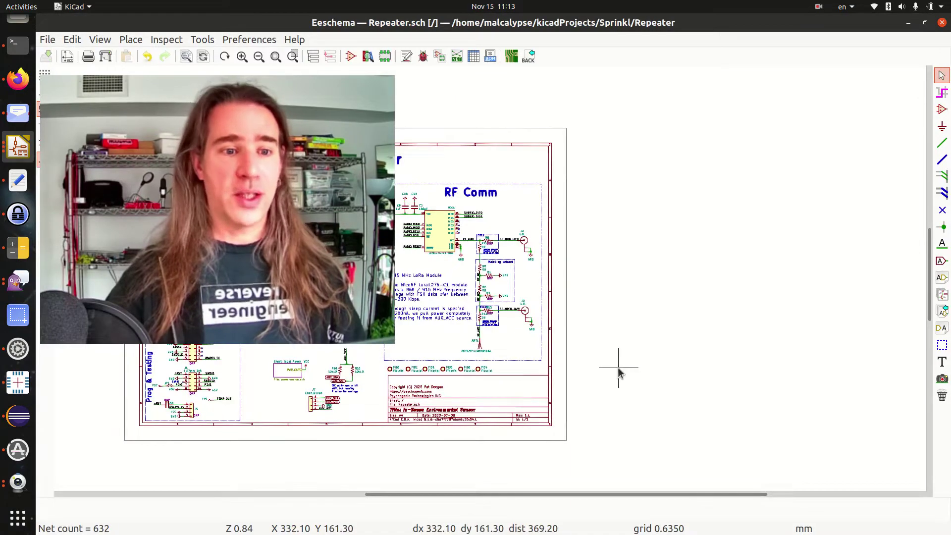
Search the Repeater schematic for DNP, finding 8 matches
key(ctrl+f)
key(Return)
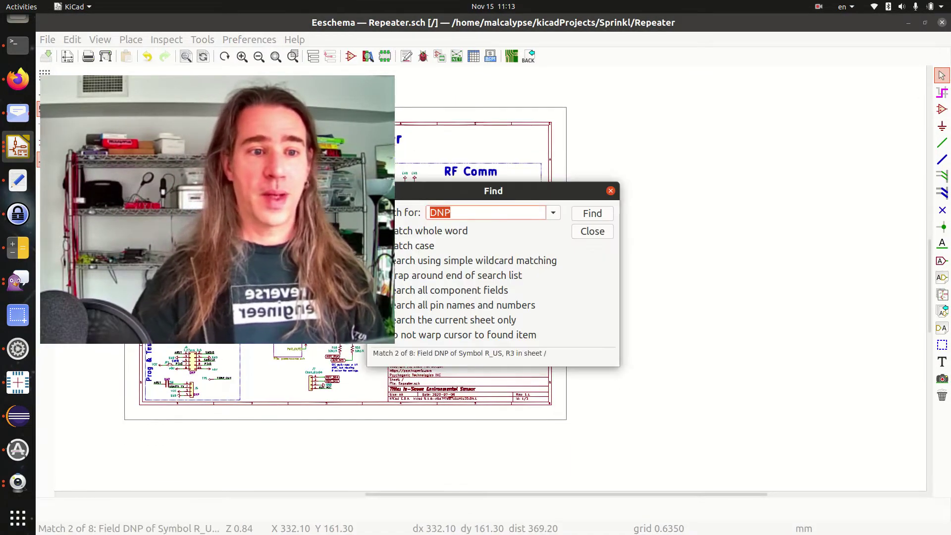
key(Escape)
scroll(515, 271, up, 8)
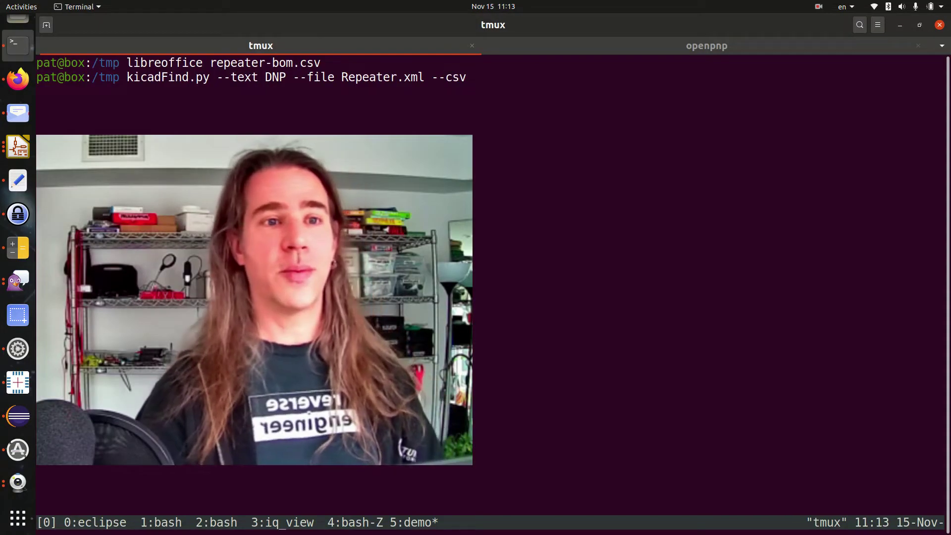
Run kicadFind.py on Repeater.xml and copy the DNP list R1,R3,R8,R12,J4,J5,C16,J1
key(Return)
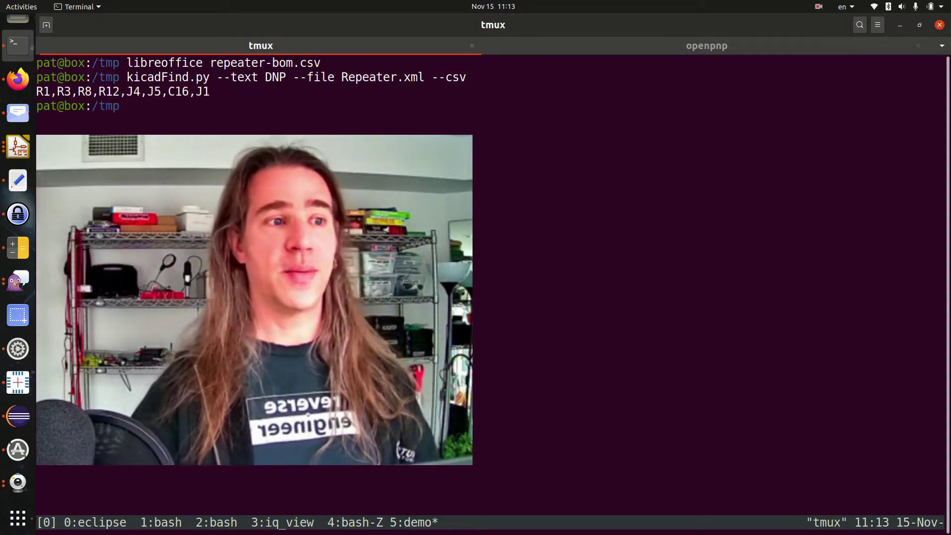
double_click(187, 92)
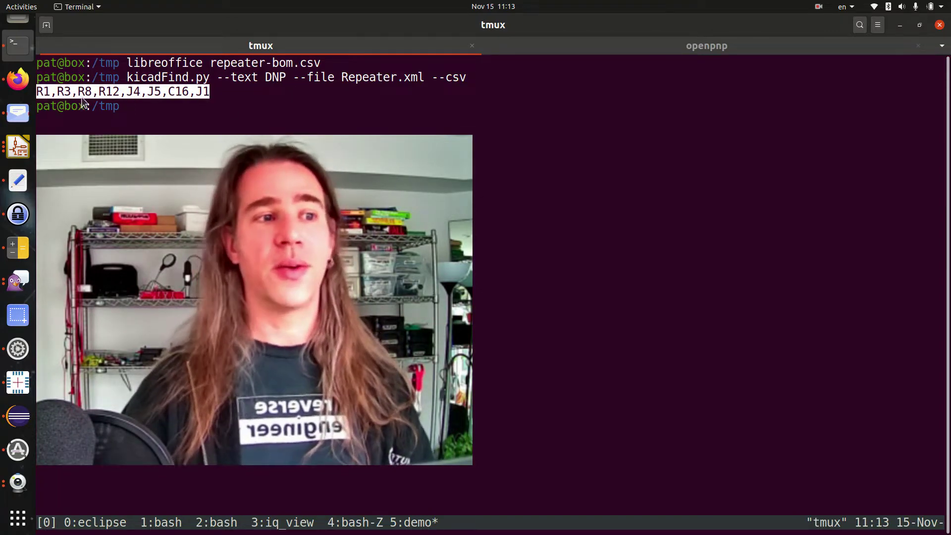
key(alt+Tab)
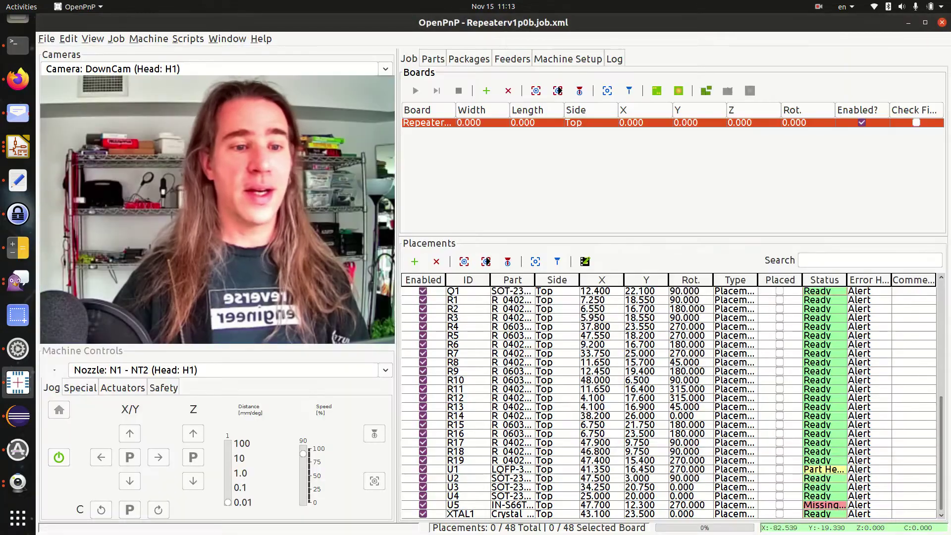
Run placements_enable.py with Disable List on the pasted DNP references, disabling R1, R3, R8, R12
click(422, 300)
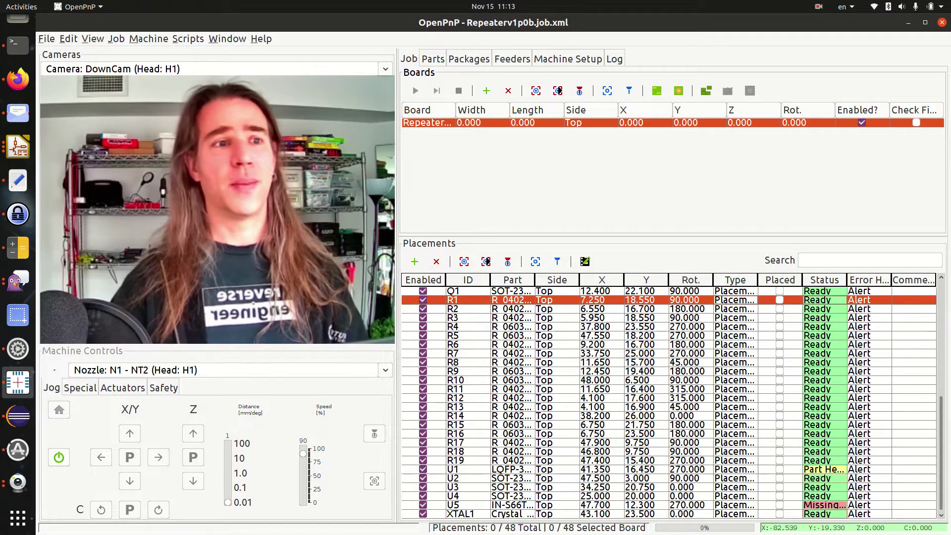
click(182, 40)
mouse_move(188, 57)
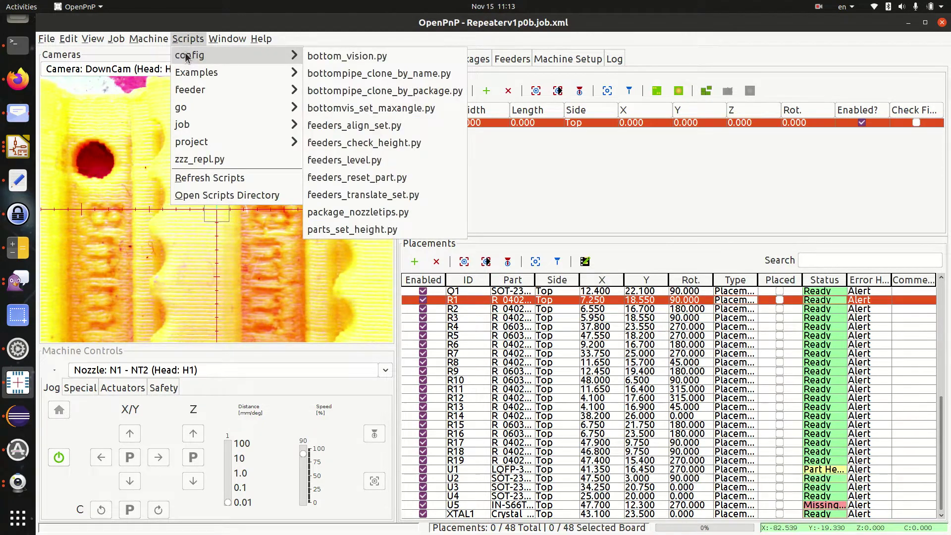
mouse_move(213, 129)
click(347, 125)
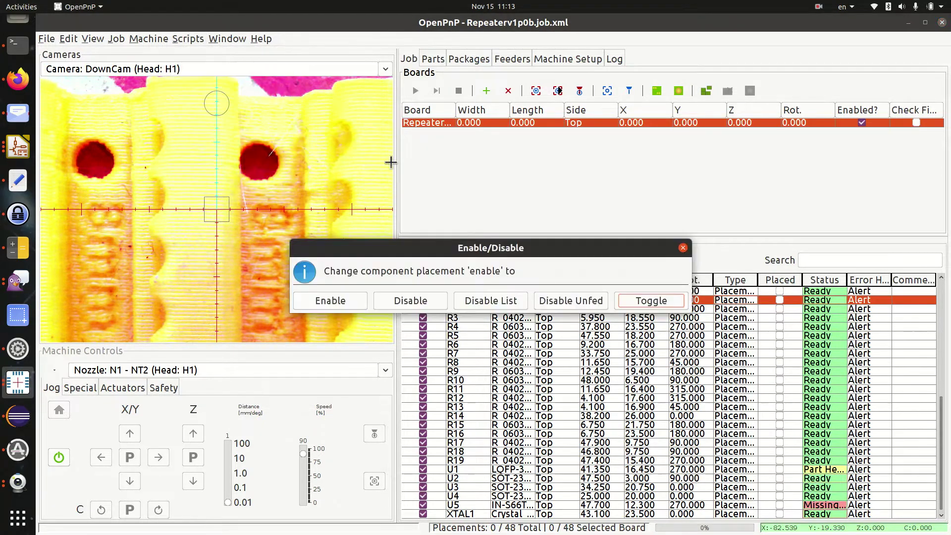
click(497, 301)
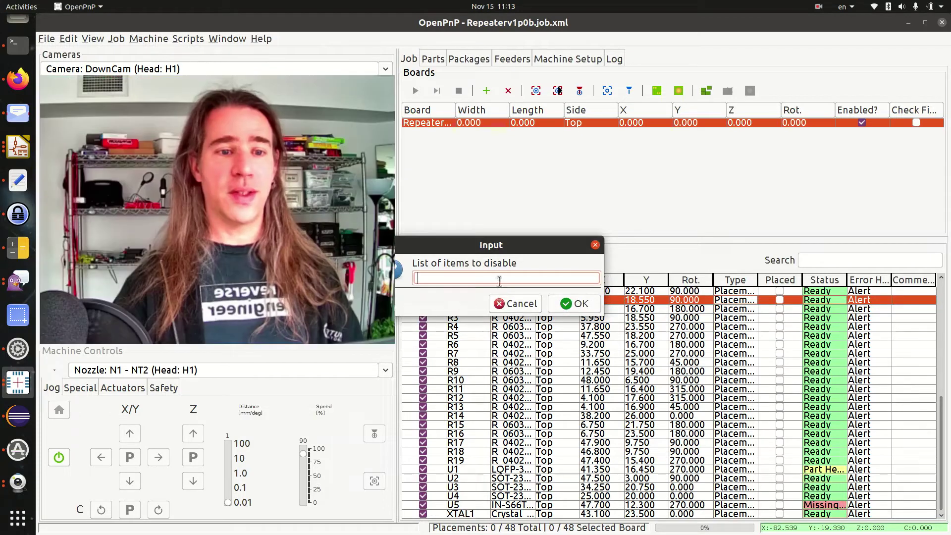
click(578, 303)
Dismiss the error message and scroll through the list to verify 44 placements remain
click(585, 307)
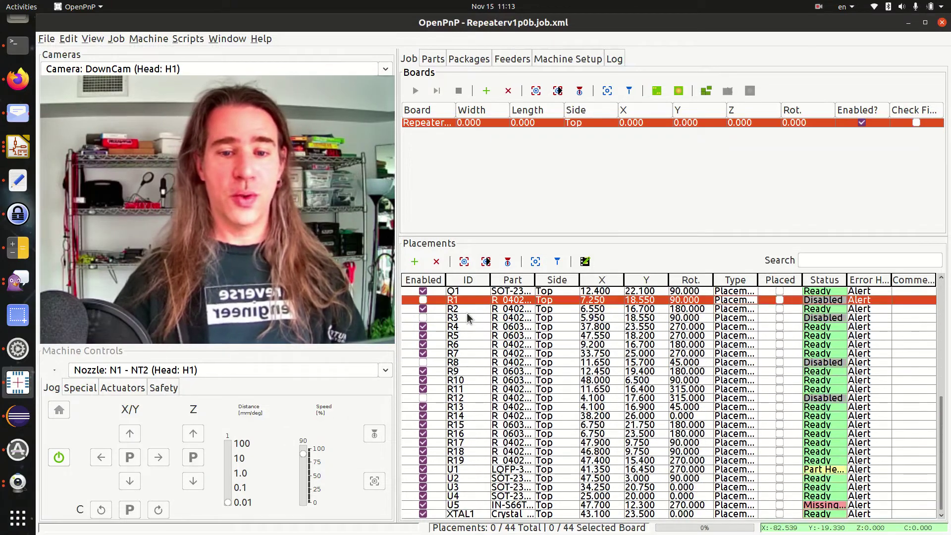
scroll(467, 316, up, 4)
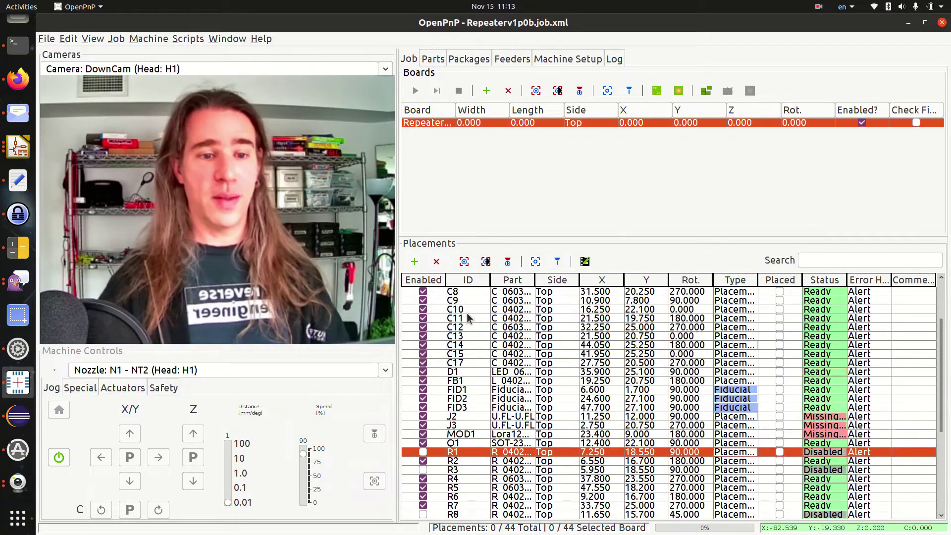
scroll(467, 317, down, 1)
scroll(468, 316, down, 5)
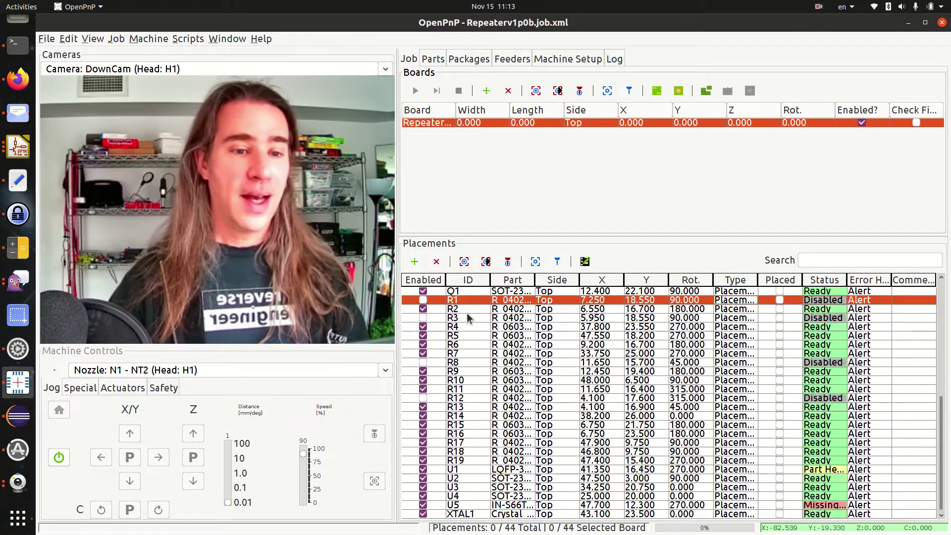
scroll(467, 318, up, 4)
scroll(467, 317, down, 4)
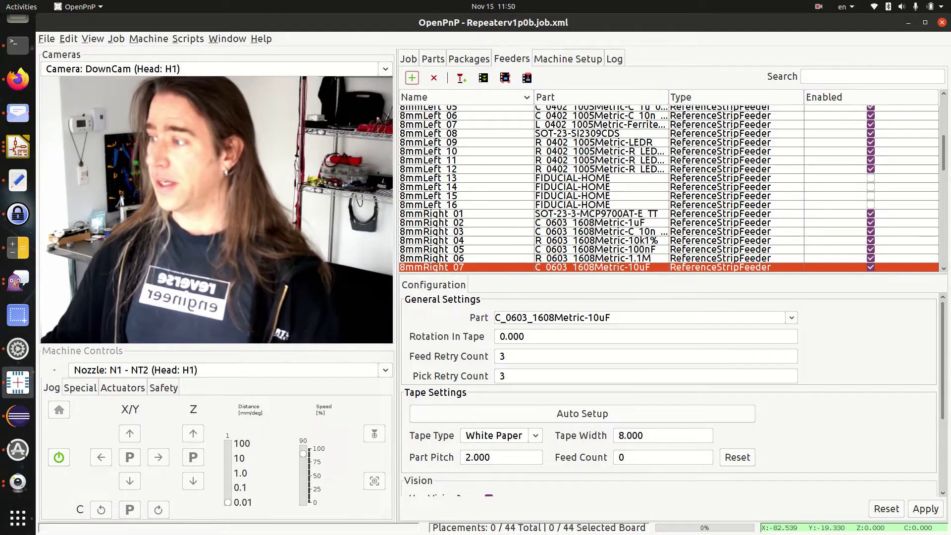
Select placement C6 in the job and move the camera to its feeder
click(410, 59)
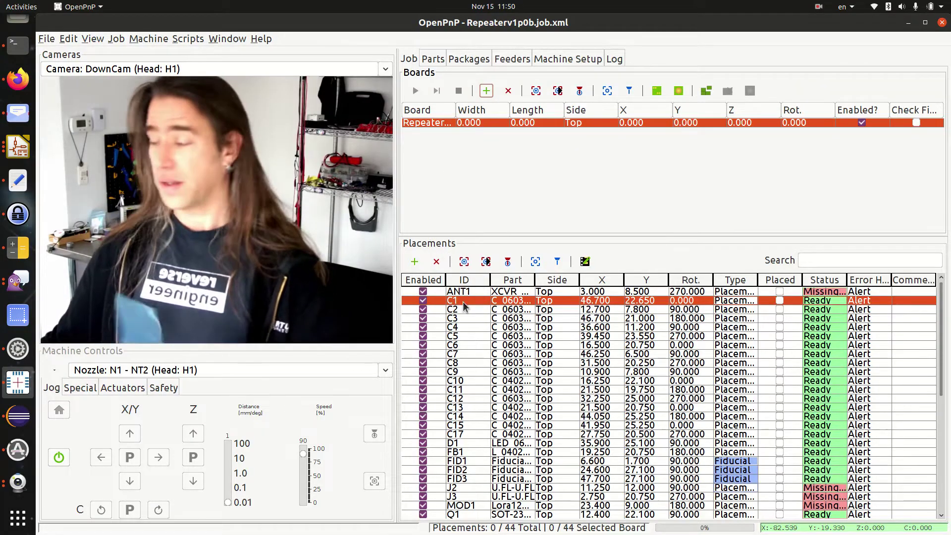
scroll(461, 335, down, 1)
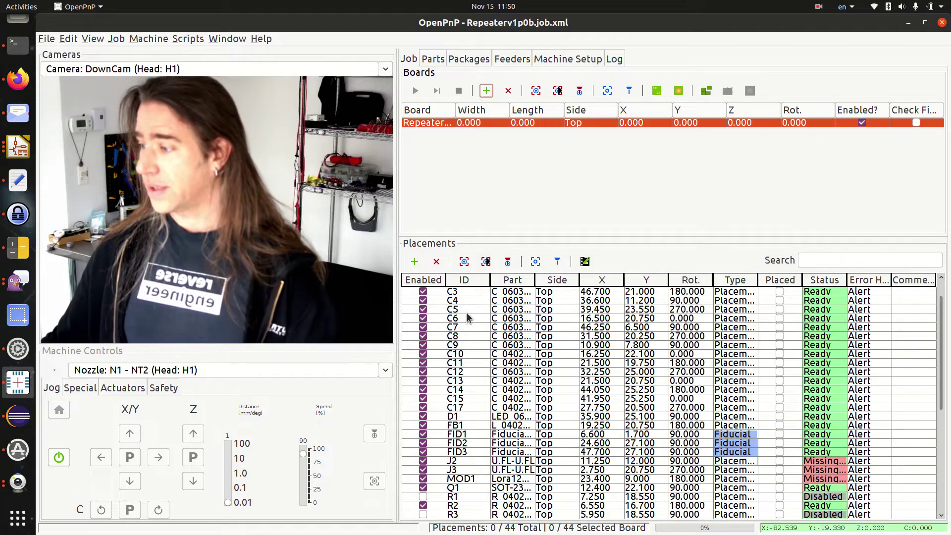
click(467, 320)
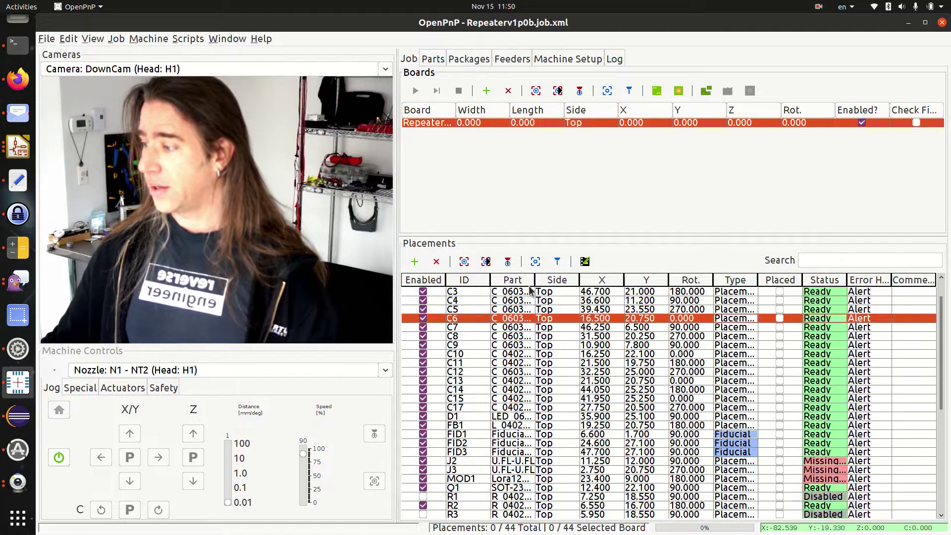
click(587, 261)
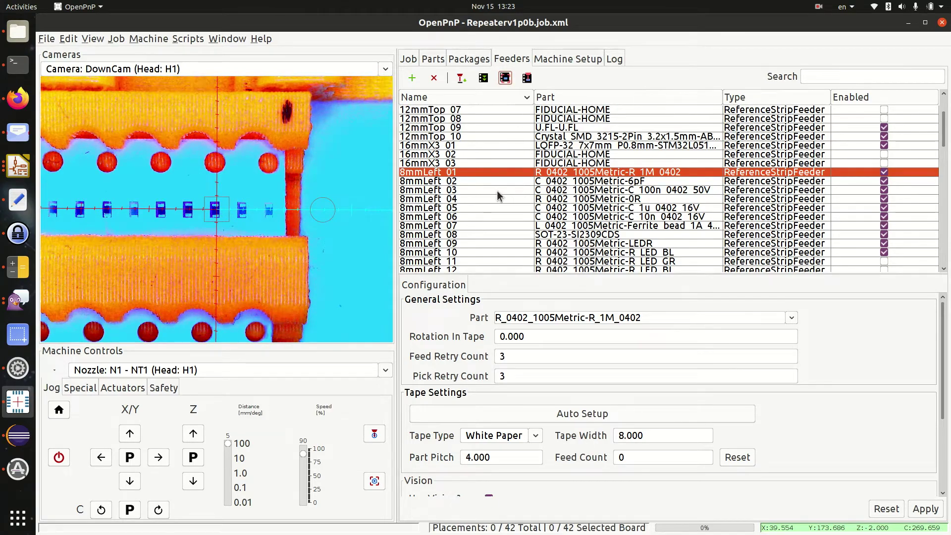
Move the camera over feeders 16mmX3 01 and then 12mmTop 09 (U.FL)
click(471, 145)
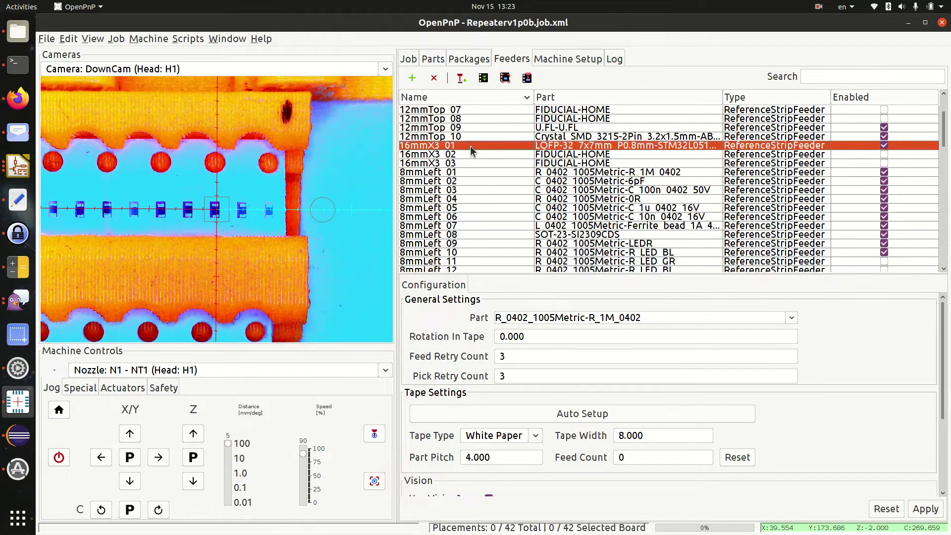
click(506, 78)
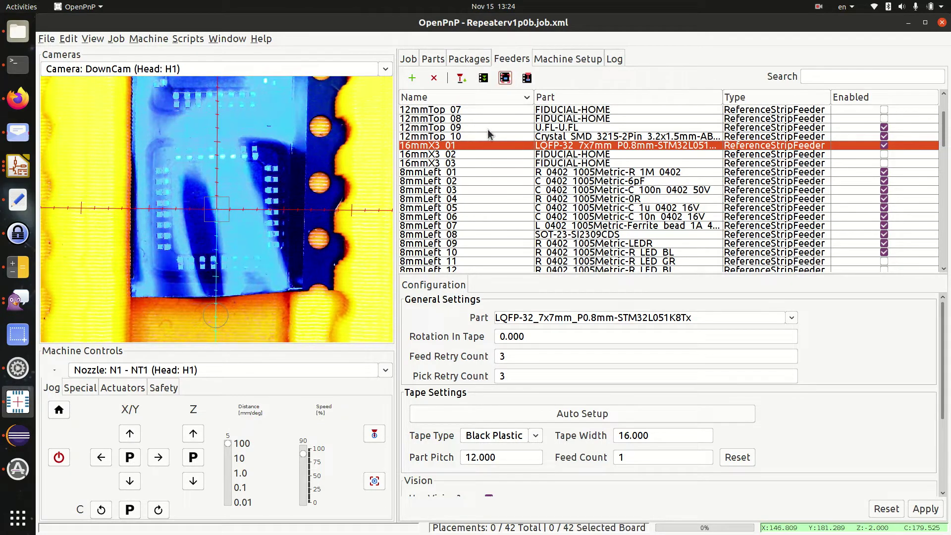
click(488, 128)
click(505, 78)
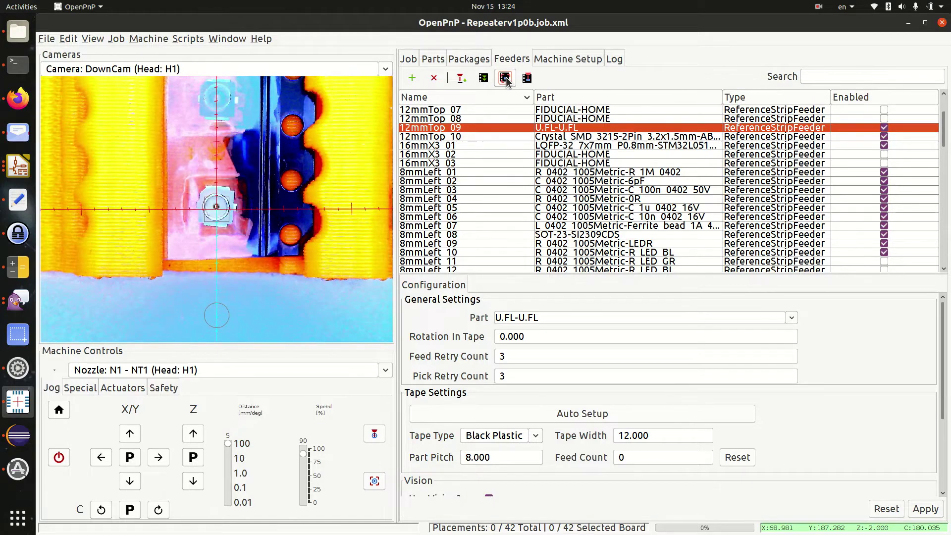
Select the 8mmLeft 04 feeder and centre the camera over its tape
scroll(502, 186, down, 2)
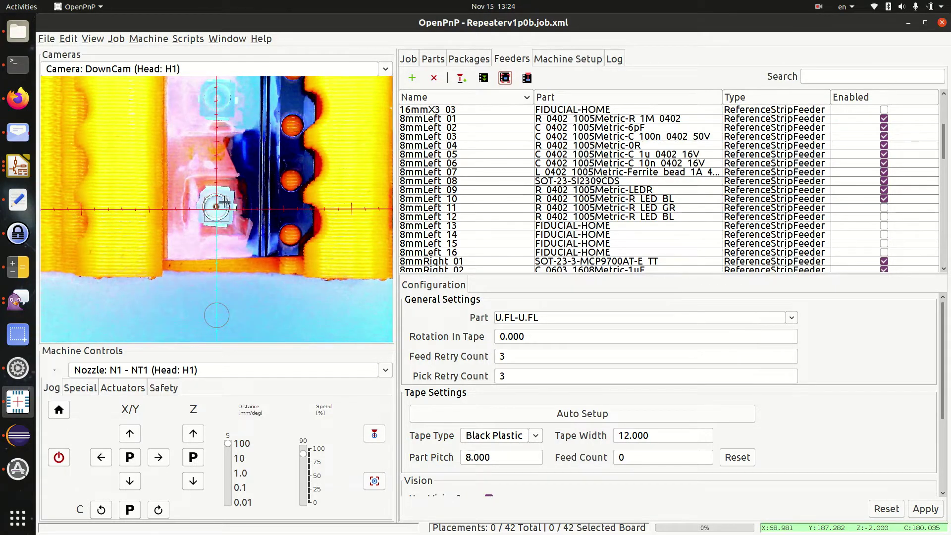
scroll(471, 174, up, 3)
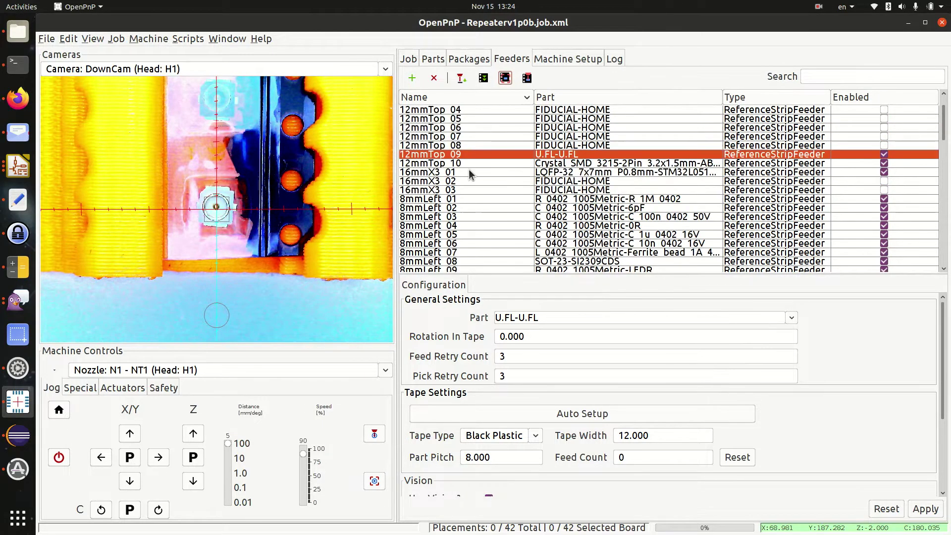
click(477, 226)
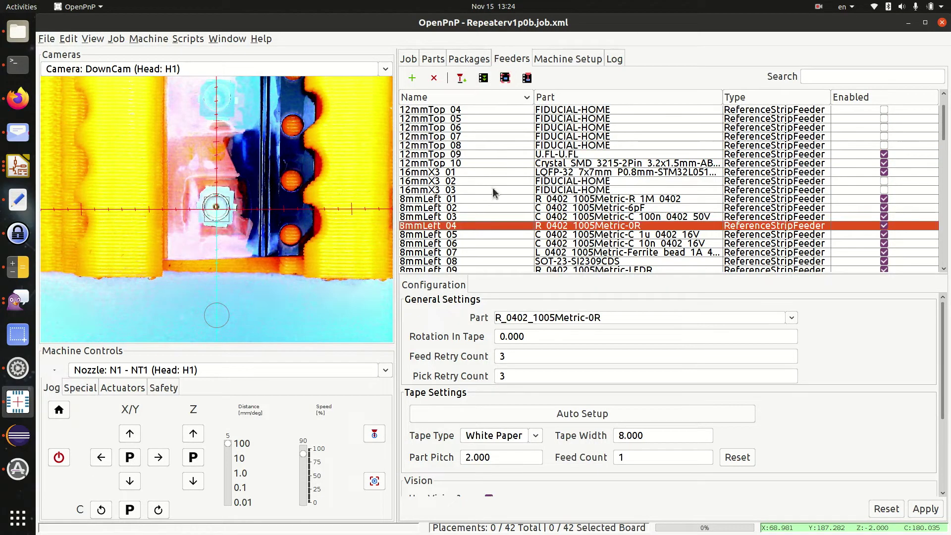
click(504, 77)
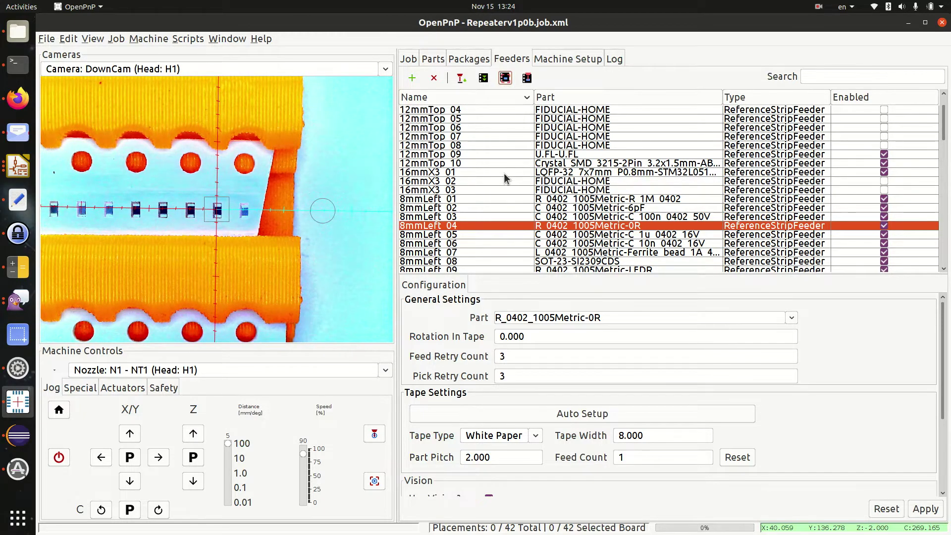
Bring the nozzle over 8mmLeft 04 and run go > z_absolute.py to lower it
click(374, 435)
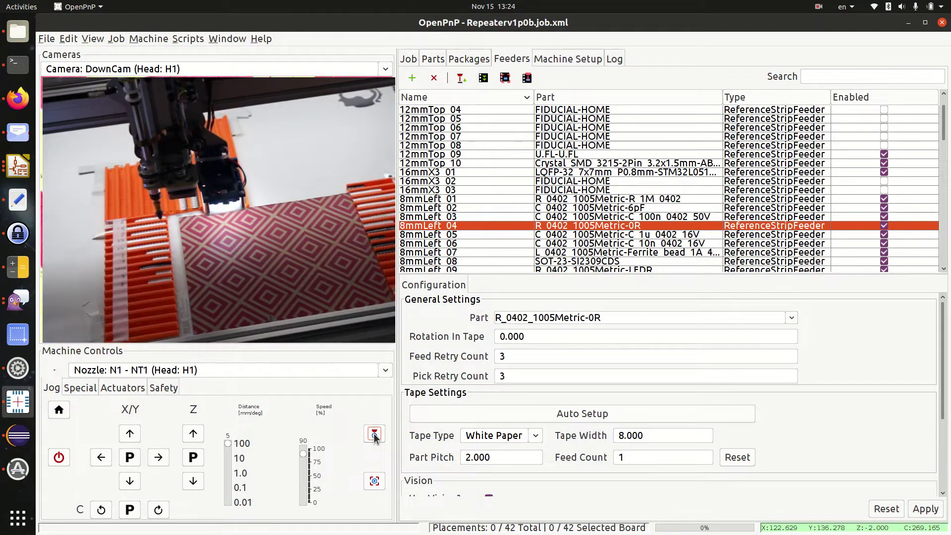
click(190, 40)
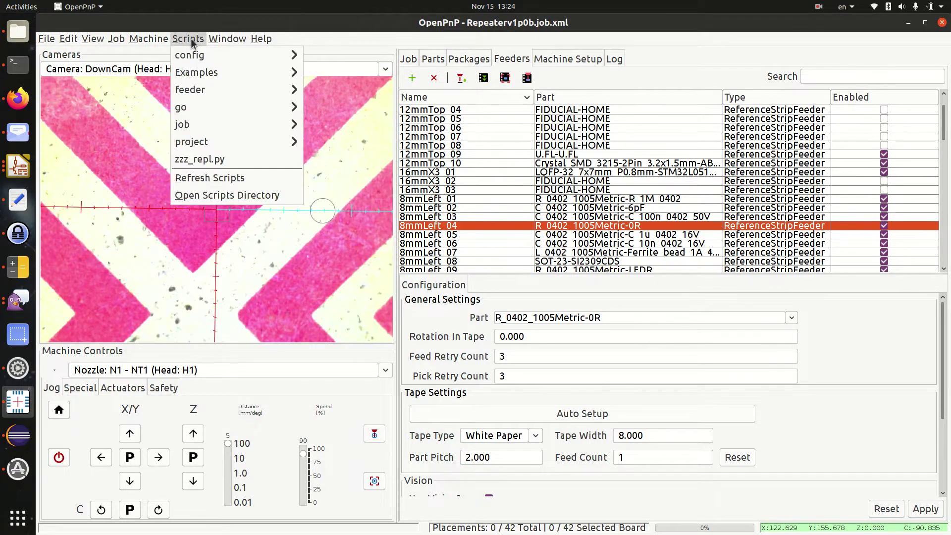
mouse_move(202, 52)
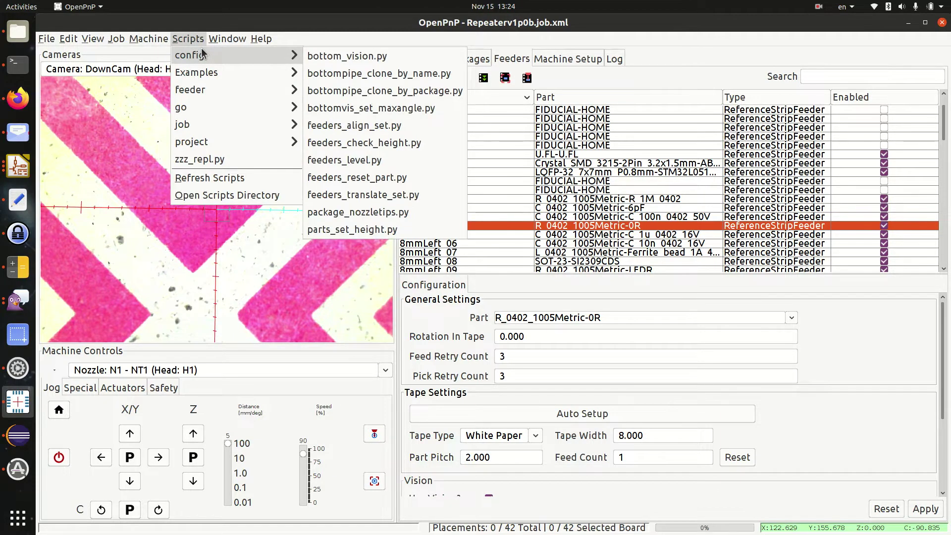
mouse_move(213, 107)
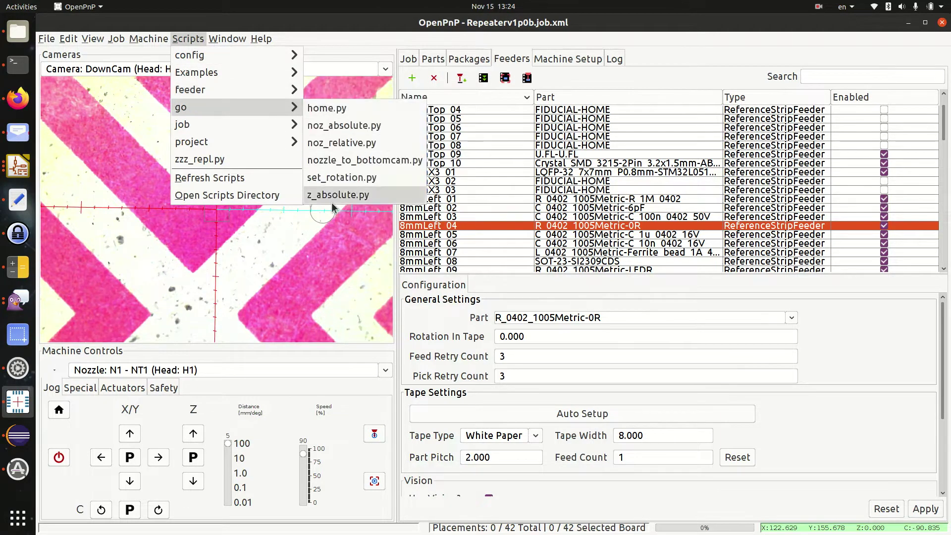
click(347, 196)
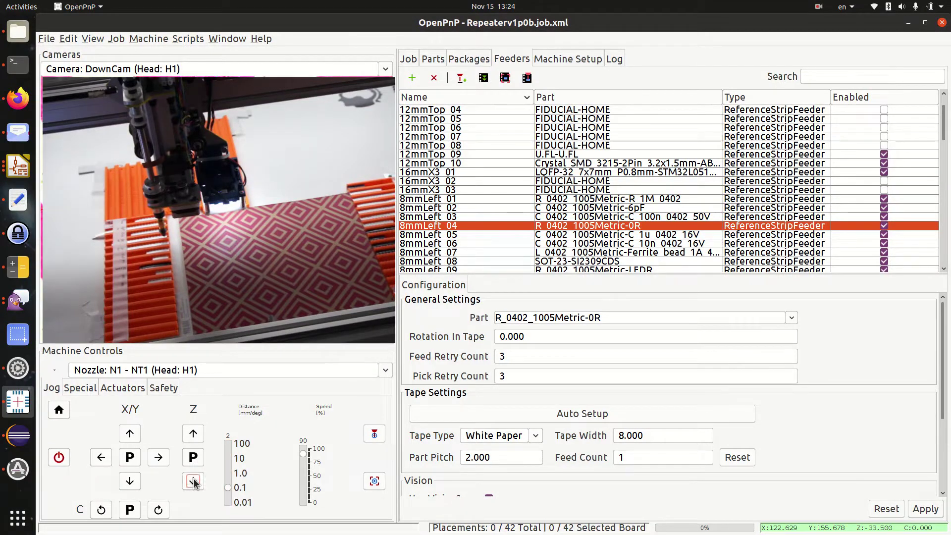
Jog Z down in 0.1 mm steps until touching near -34.5, then park at Z -2
click(193, 483)
click(193, 483)
click(193, 483)
click(194, 483)
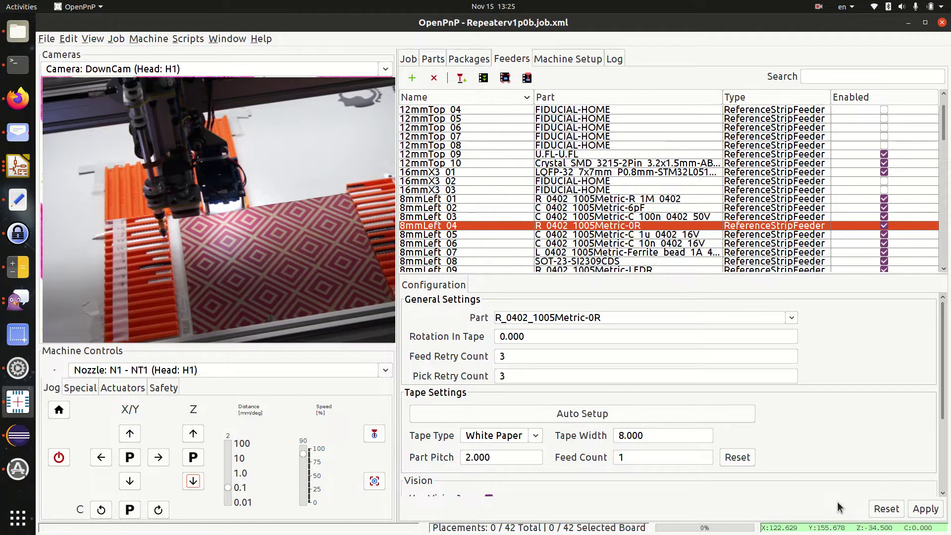
click(193, 458)
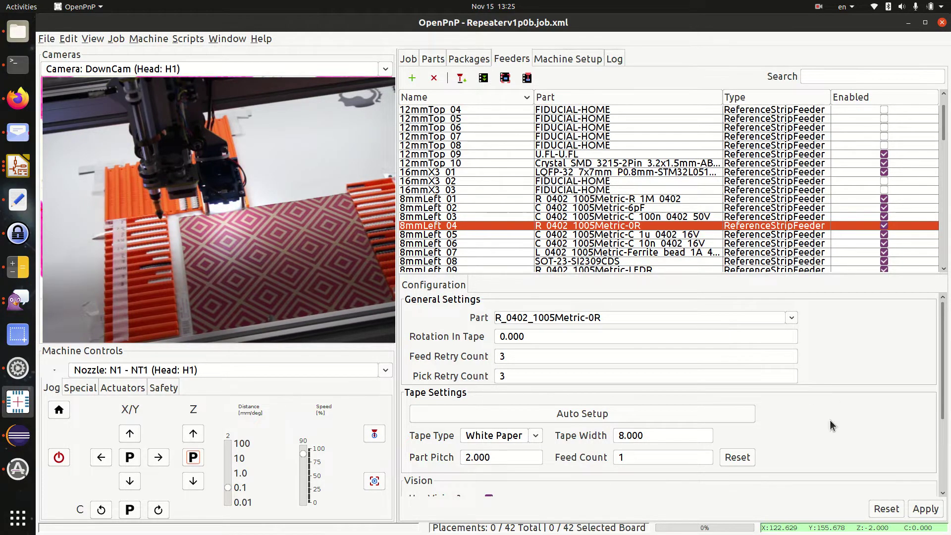
scroll(832, 426, down, 3)
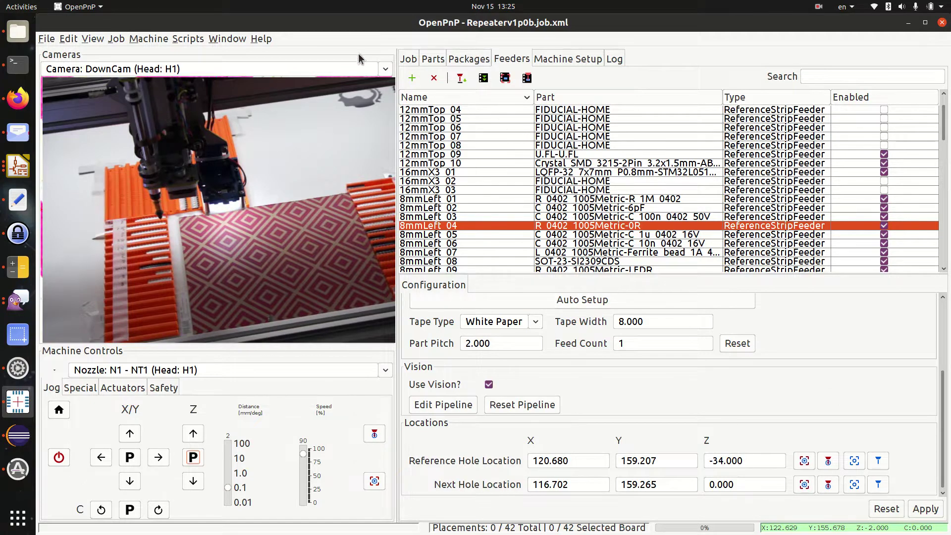
Run feeders_level.py to level all 8mmLeft feeders to a common height of -34.5
click(188, 39)
mouse_move(189, 56)
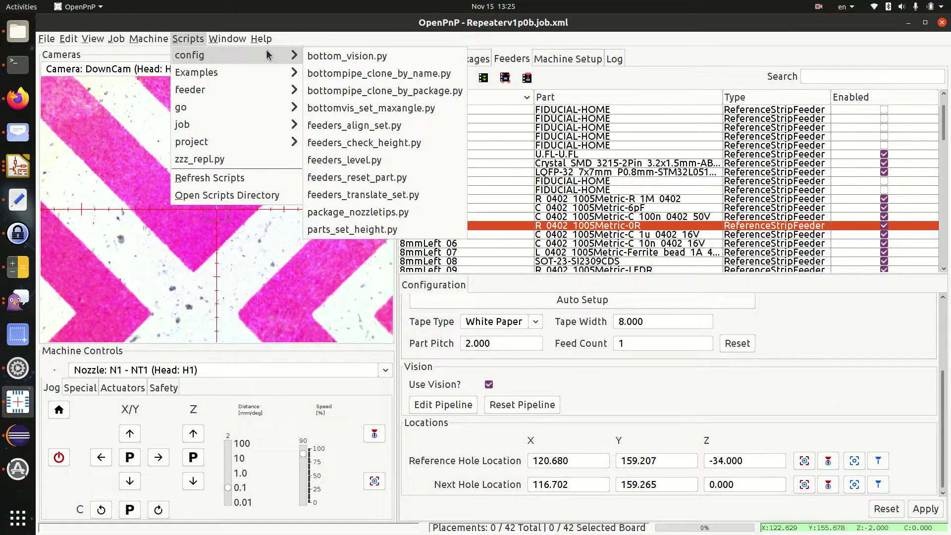
key(Return)
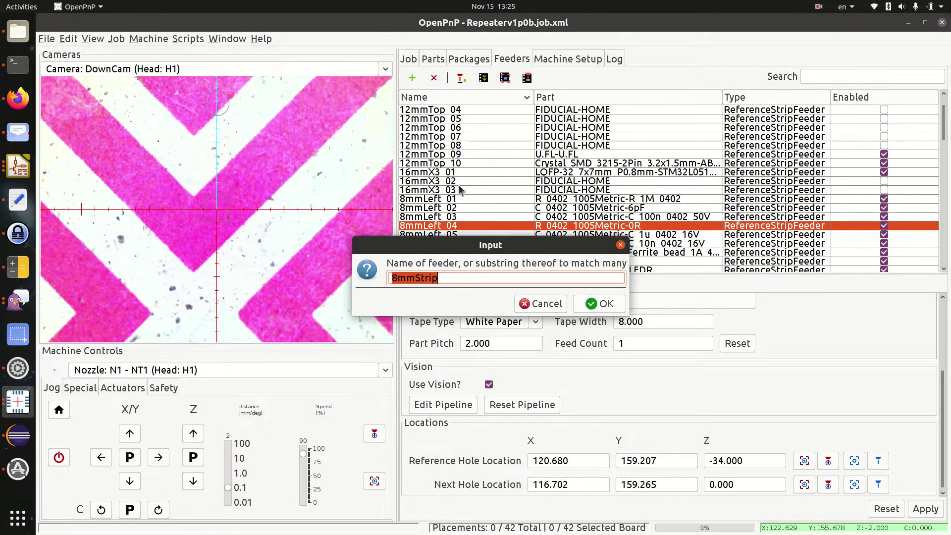
text(8)
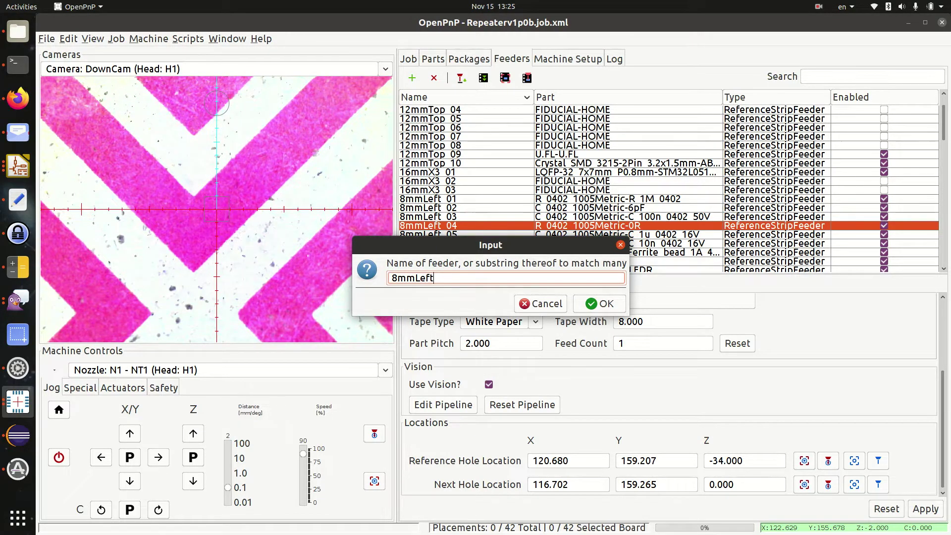
key(Return)
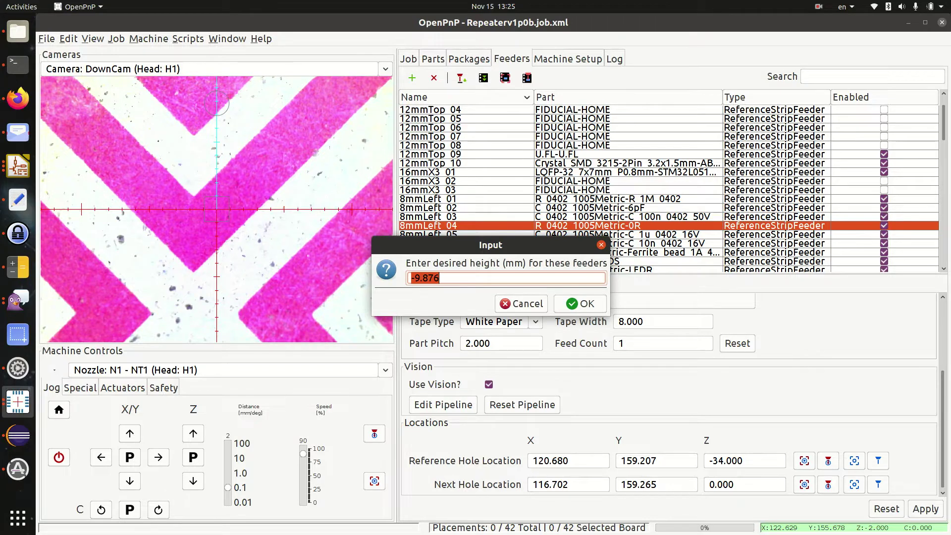
text(-34.5)
key(Return)
click(544, 300)
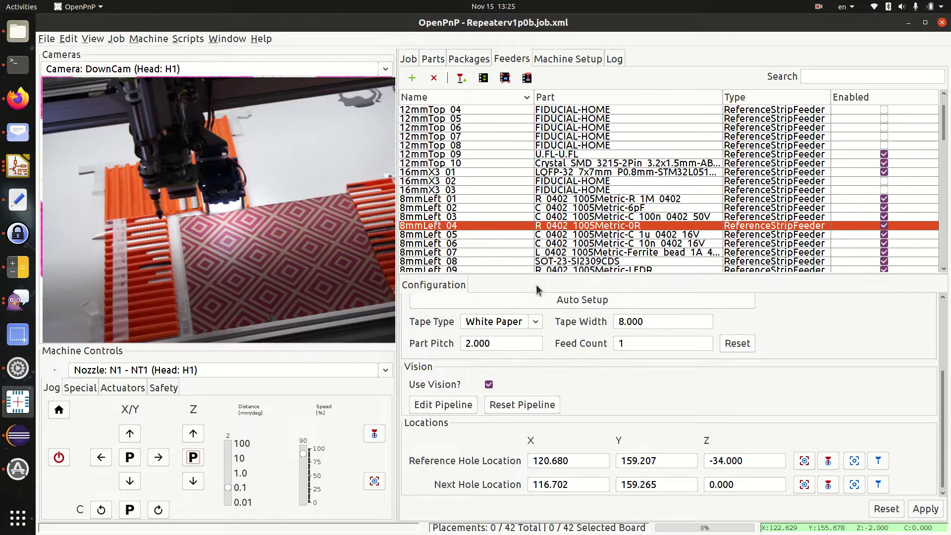
Move camera and nozzle to 8mmLeft 08 and run z_absolute.py to check -34.5
scroll(877, 434, down, 3)
click(494, 262)
click(504, 78)
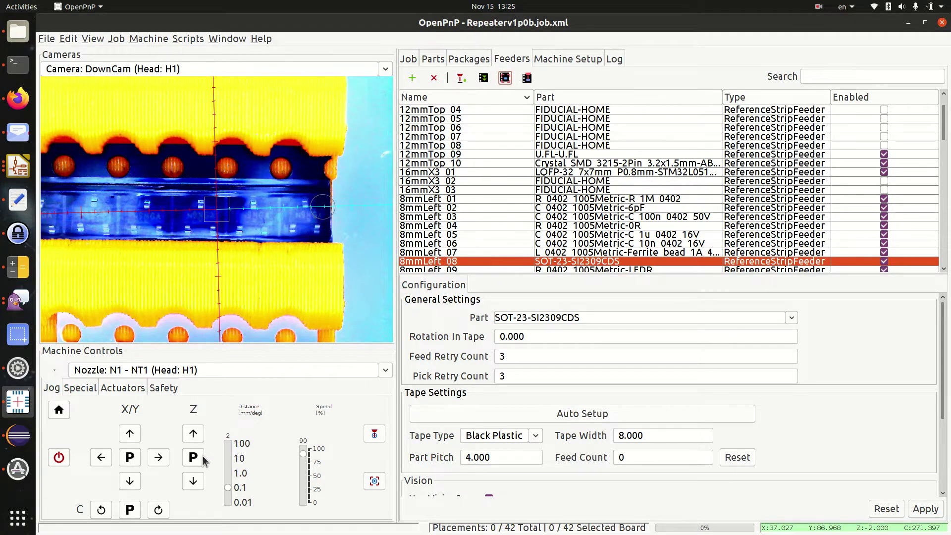
click(375, 434)
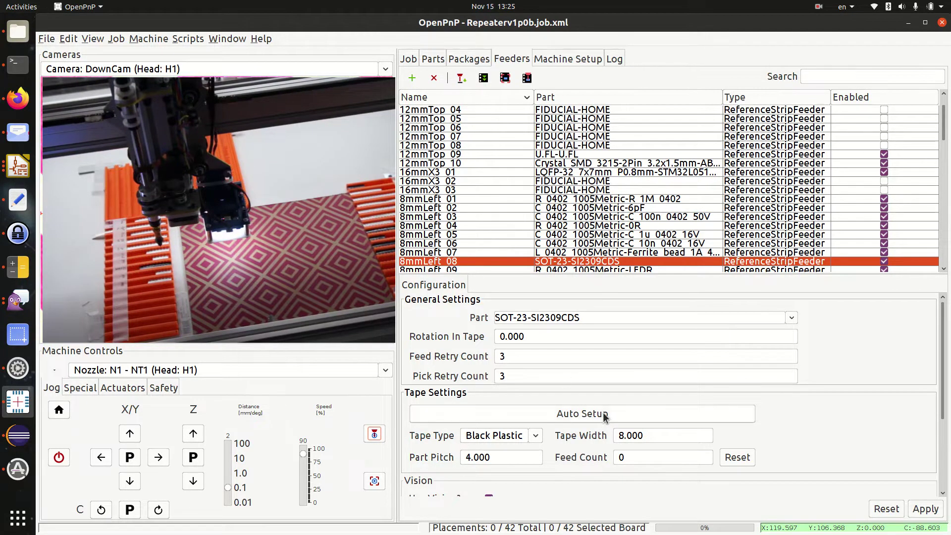
click(187, 38)
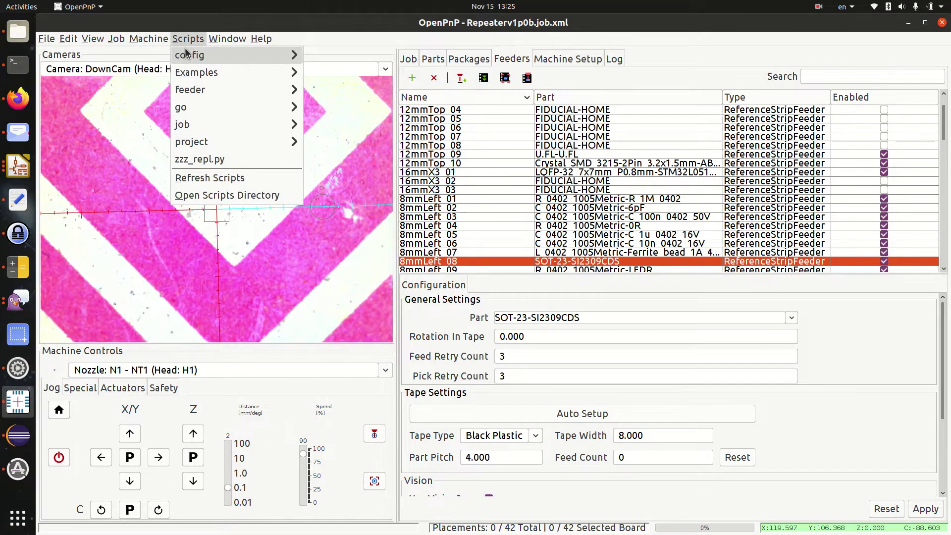
mouse_move(191, 113)
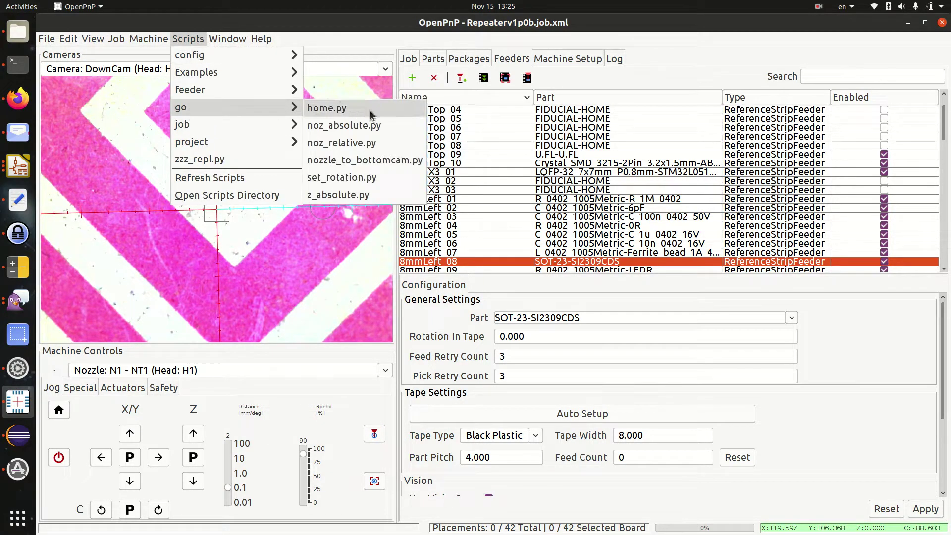
click(342, 194)
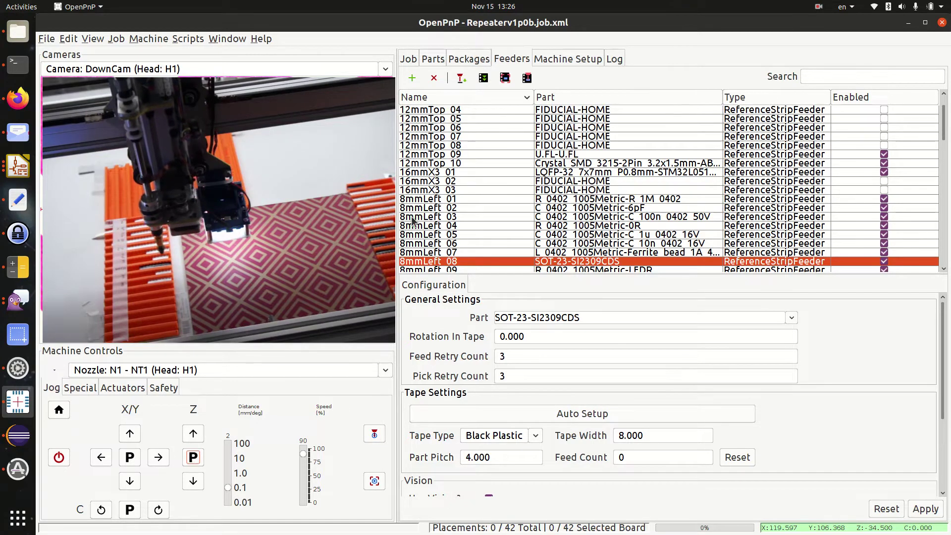
scroll(474, 209, down, 7)
Centre the camera on an 8mmRight 11 part, Auto Setup its tape holes, then start the height check
click(459, 182)
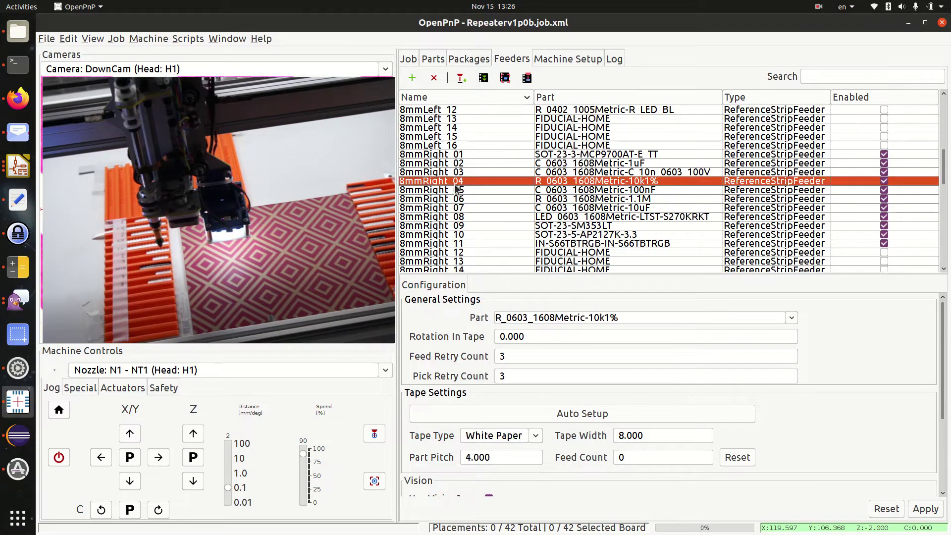
scroll(459, 198, down, 1)
click(459, 216)
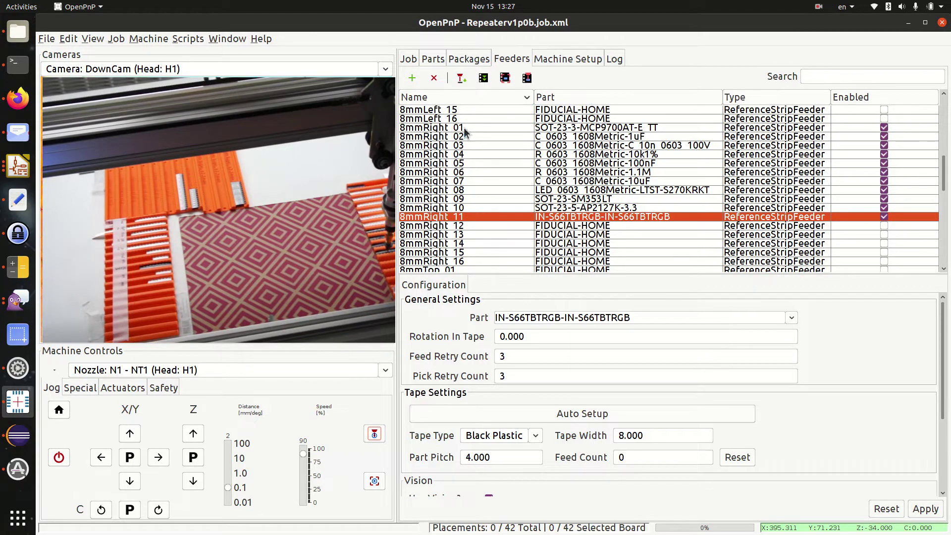
click(505, 77)
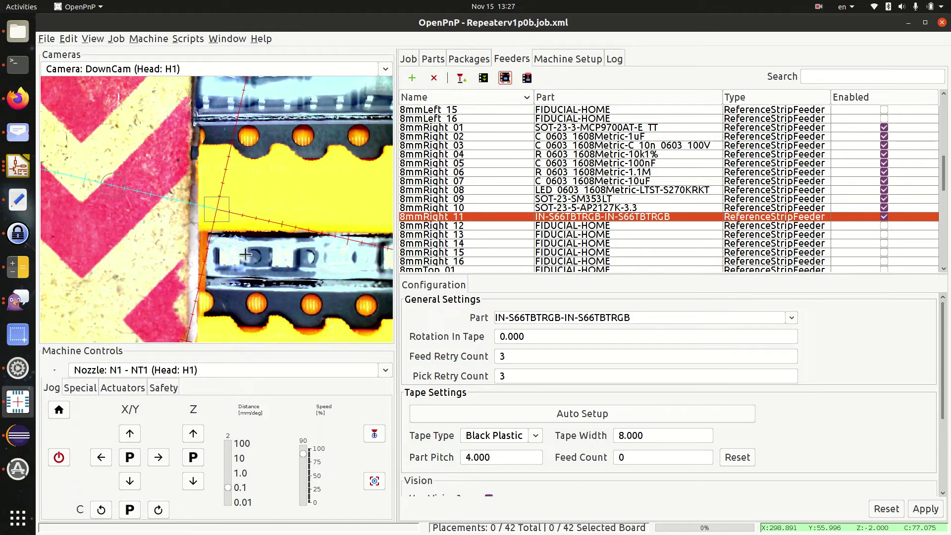
shift+click(246, 258)
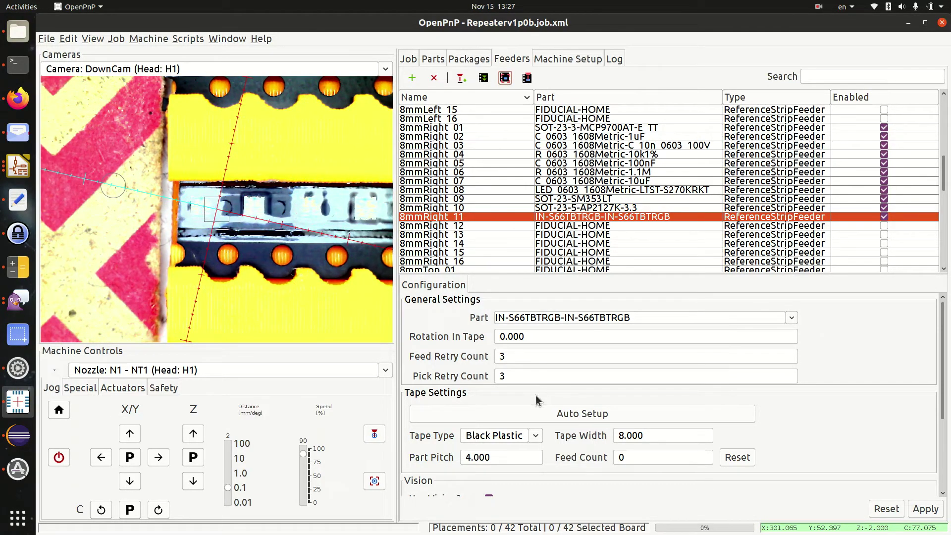
click(539, 415)
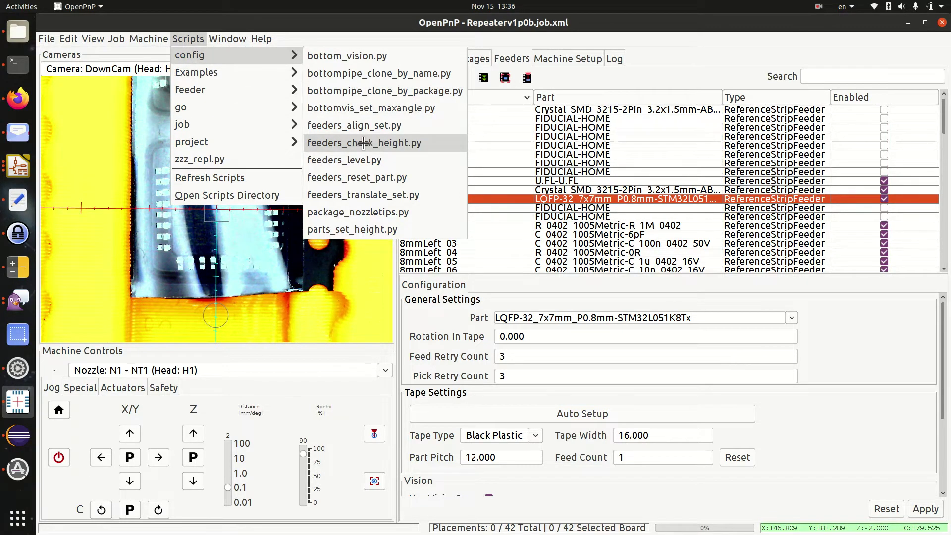
click(364, 143)
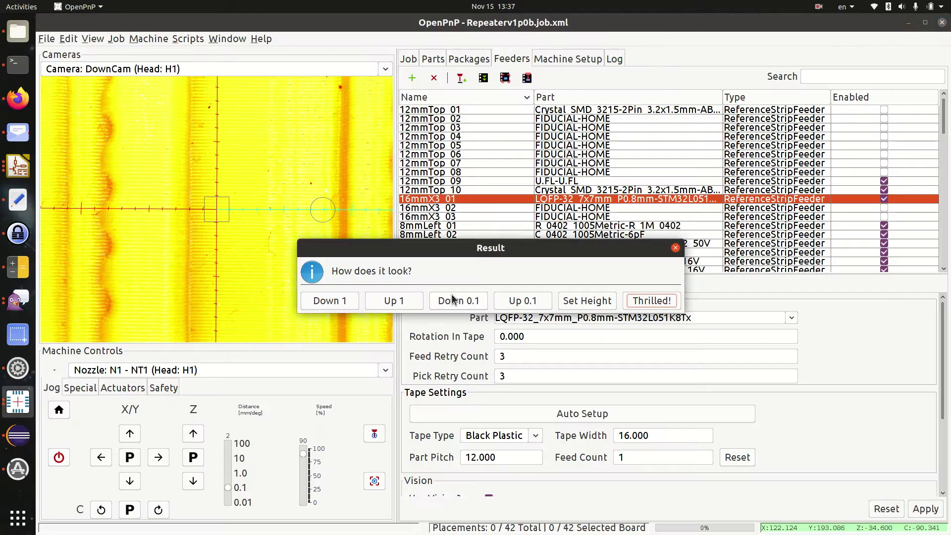
Lower the nozzle twice by 0.1 mm and set the feeder height to Z -34.6
click(454, 299)
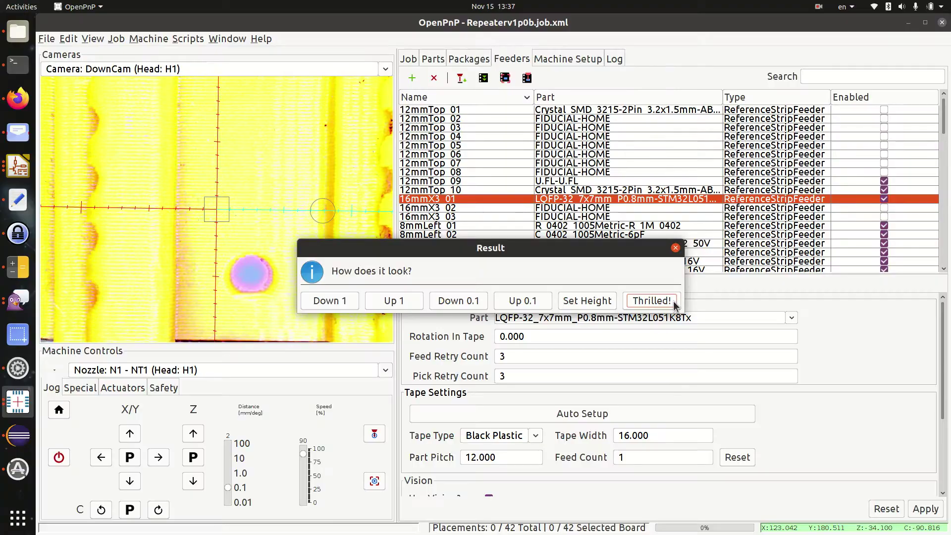
click(473, 301)
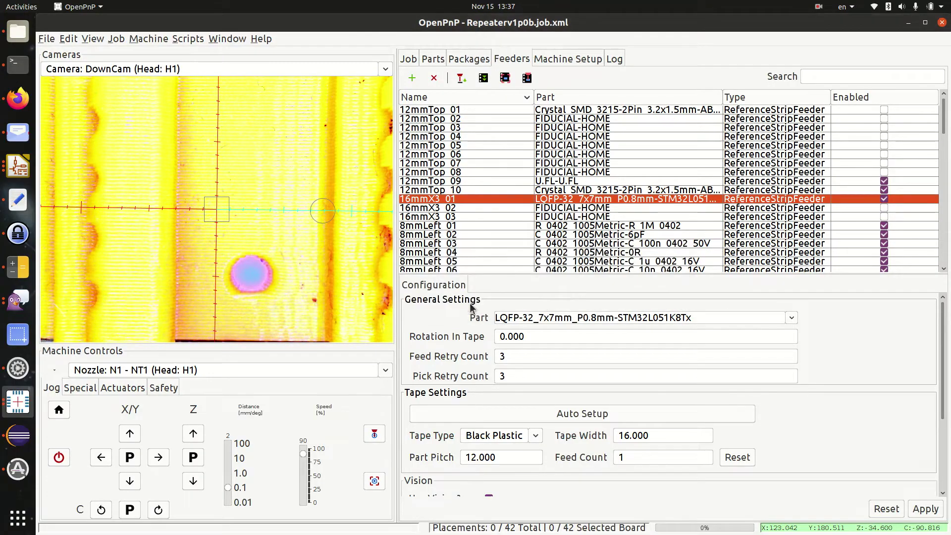
click(596, 300)
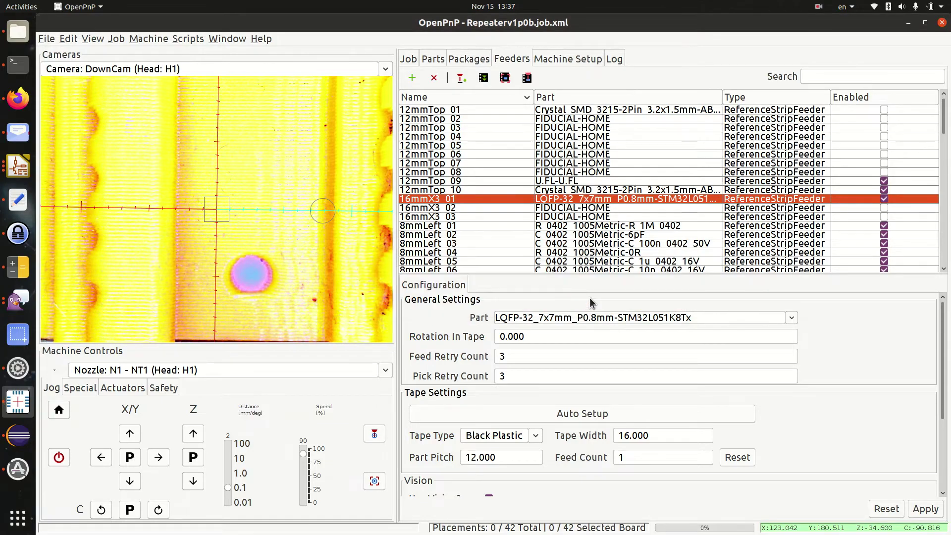